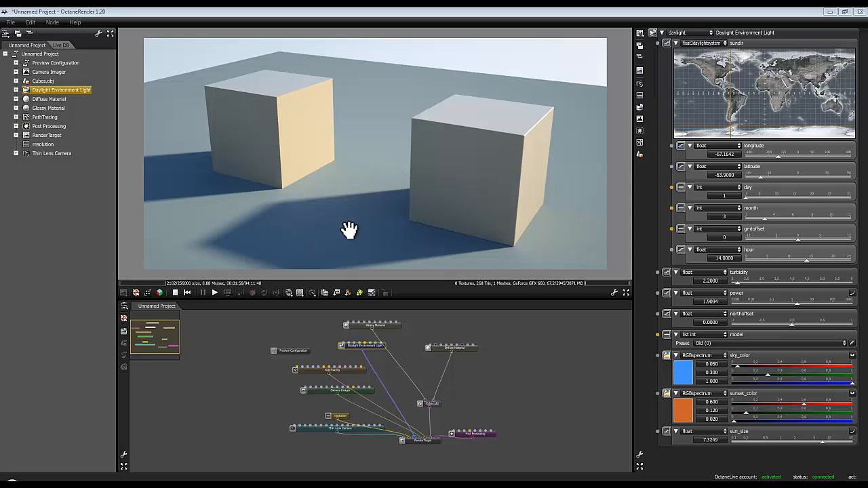
# - Close OctaneRender, return to Wings3D and delete both cubes and the ground grid
pyautogui.click(857, 11)
pyautogui.click(431, 269)
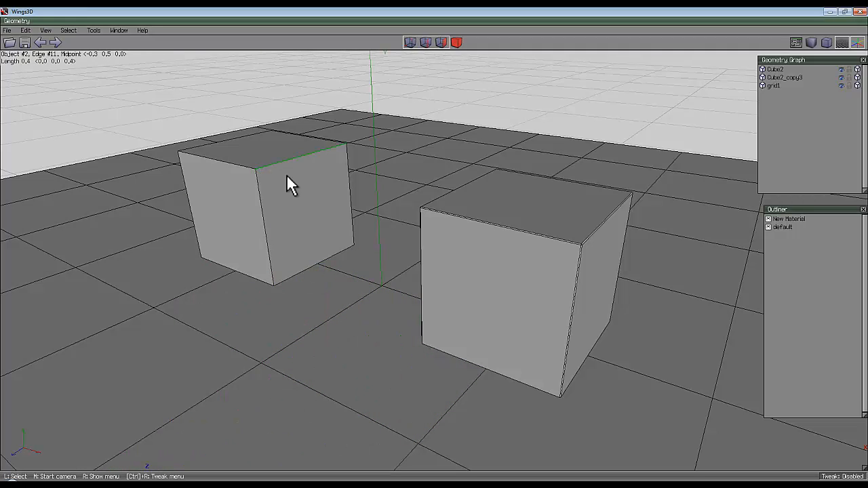
pyautogui.click(389, 250)
pyautogui.moveTo(389, 249); pyautogui.dragTo(385, 249, button='middle')
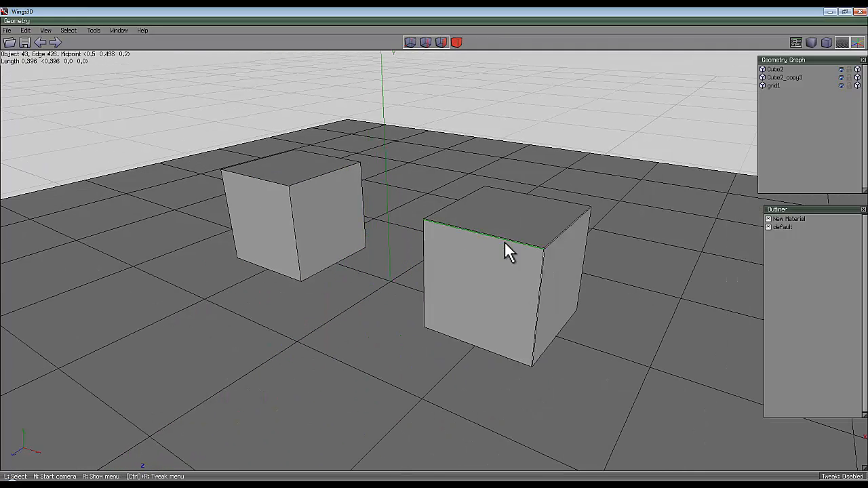
pyautogui.scroll(2, 515, 250)
pyautogui.scroll(-3, 501, 244)
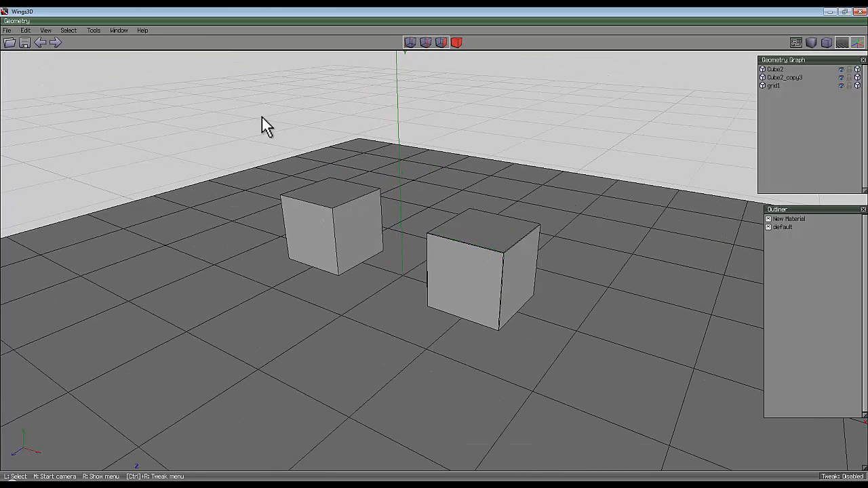
pyautogui.moveTo(191, 96); pyautogui.dragTo(557, 321)
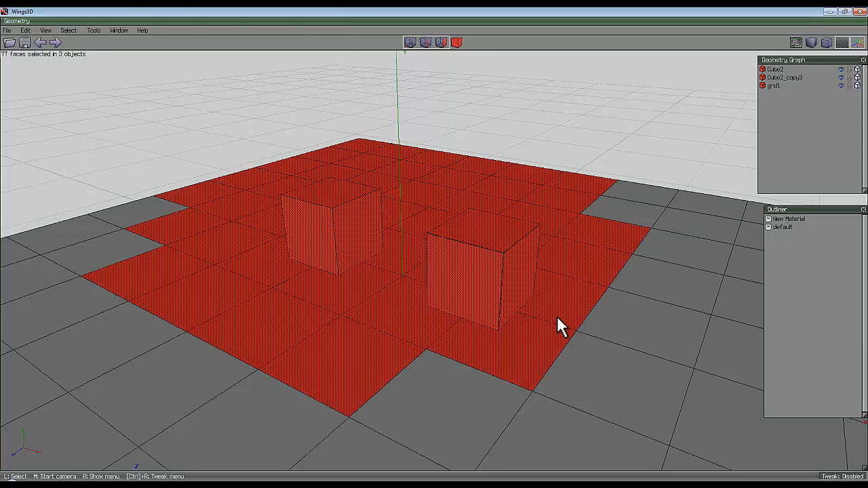
pyautogui.click(456, 42)
pyautogui.press('Delete')
# - Create a default cylinder in the empty scene
pyautogui.rightClick(410, 117)
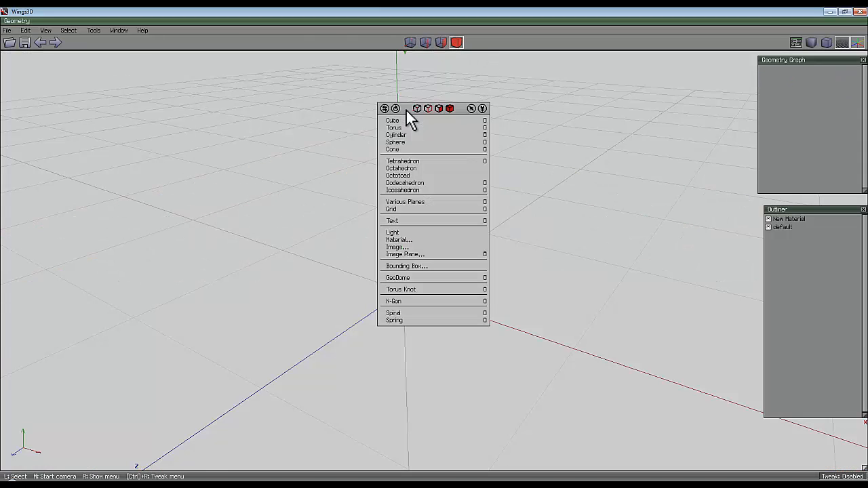
pyautogui.click(411, 136)
pyautogui.middleClick(408, 141)
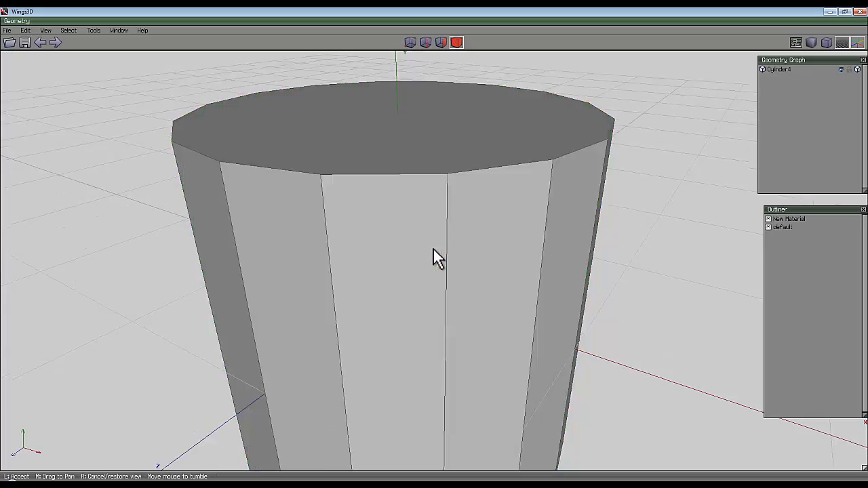
pyautogui.scroll(-5, 433, 249)
pyautogui.click(434, 248)
# - Bevel the rim edges around the cylinder's top and bottom faces by 0,003
pyautogui.click(416, 182)
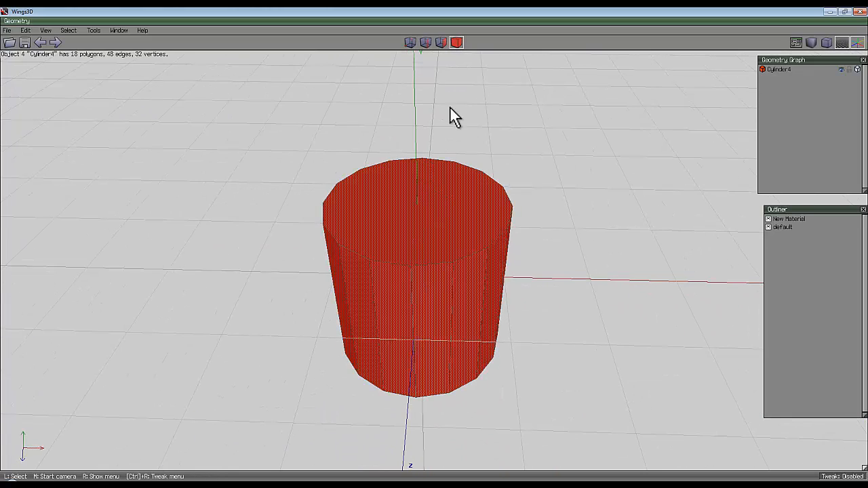
pyautogui.click(441, 43)
pyautogui.click(437, 195)
pyautogui.middleClick(446, 186)
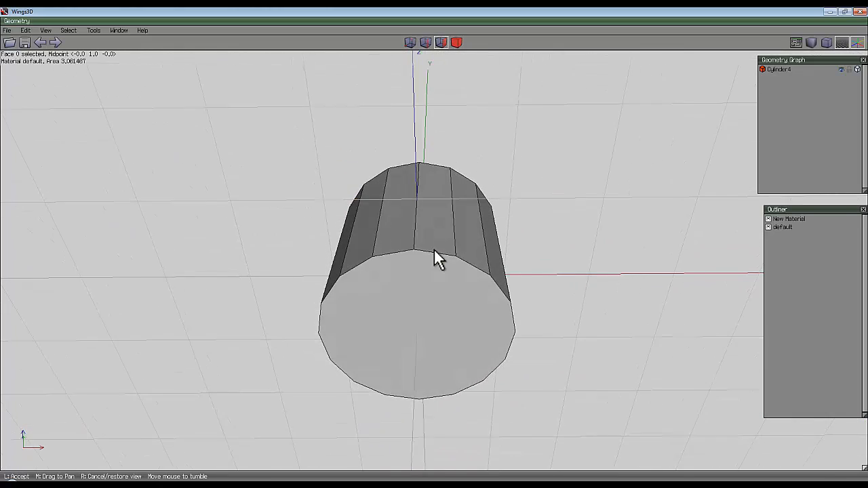
pyautogui.click(433, 249)
pyautogui.click(400, 377)
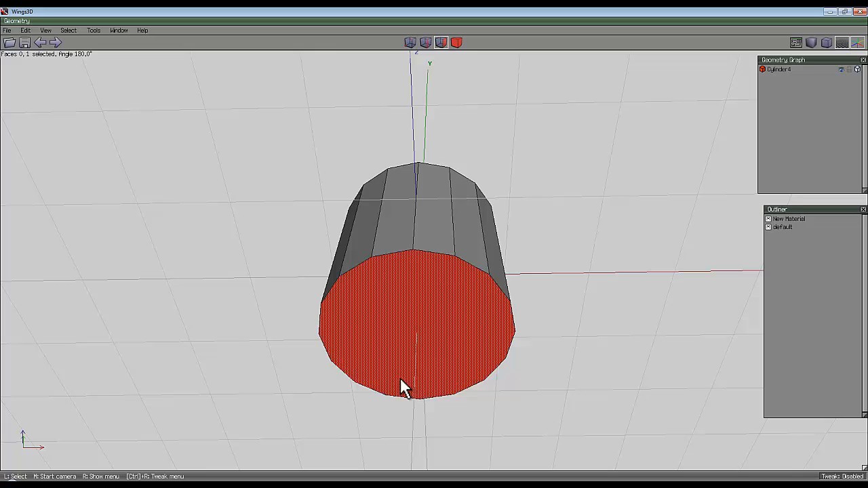
pyautogui.middleClick(457, 178)
pyautogui.click(434, 249)
pyautogui.click(426, 43)
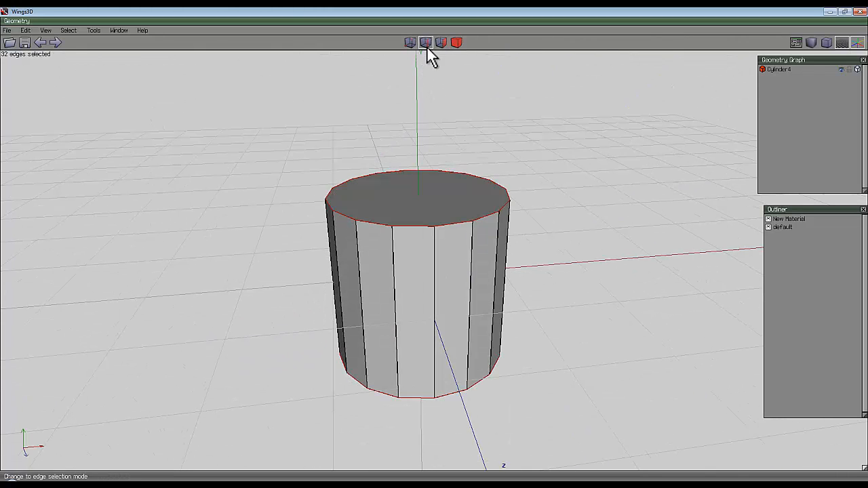
pyautogui.rightClick(426, 133)
pyautogui.click(444, 261)
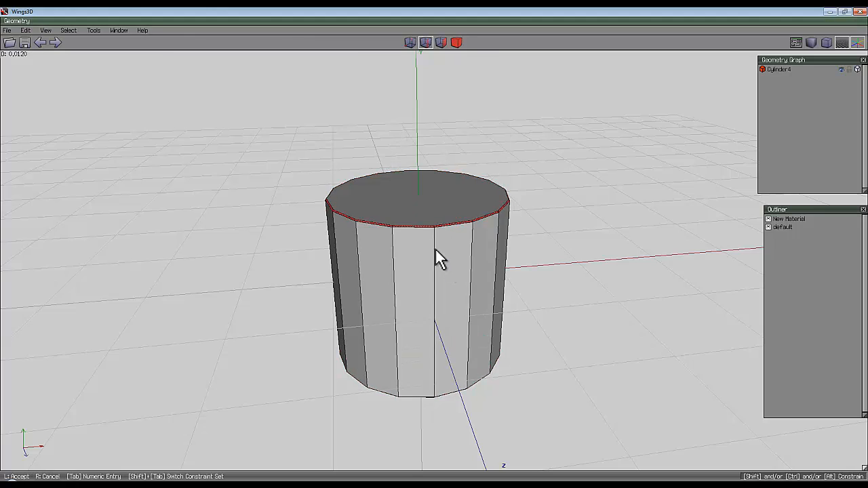
pyautogui.press('Tab')
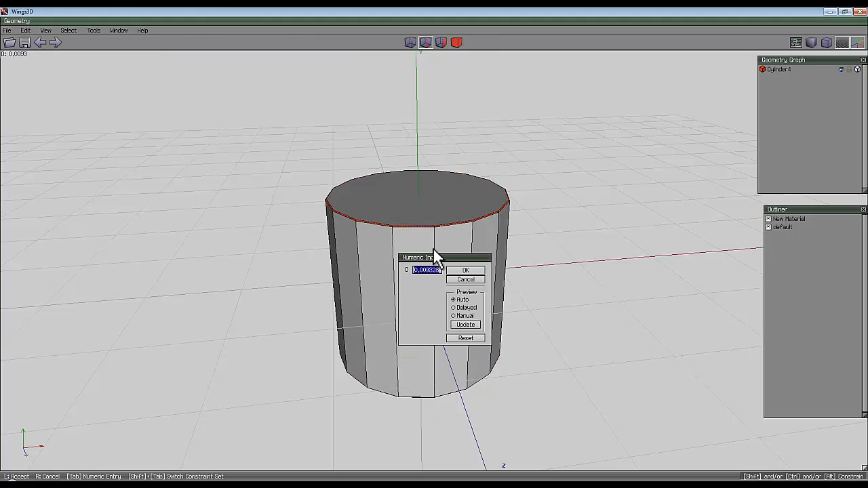
pyautogui.write('0,003')
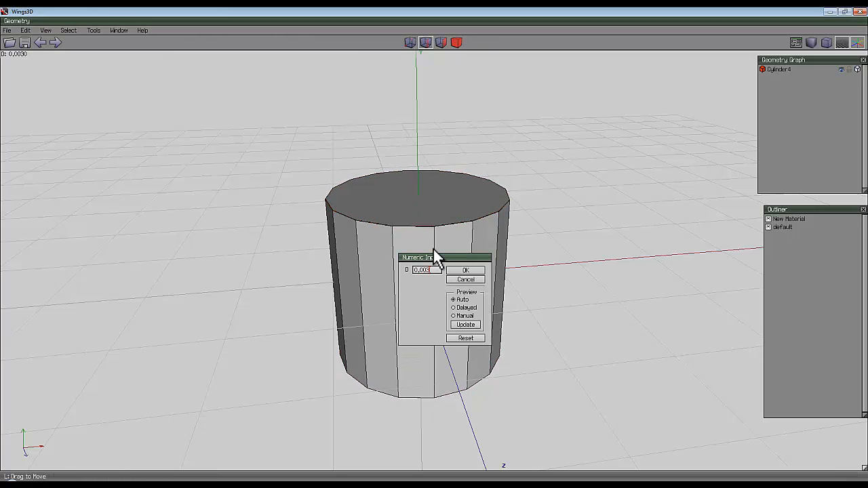
pyautogui.press('Return')
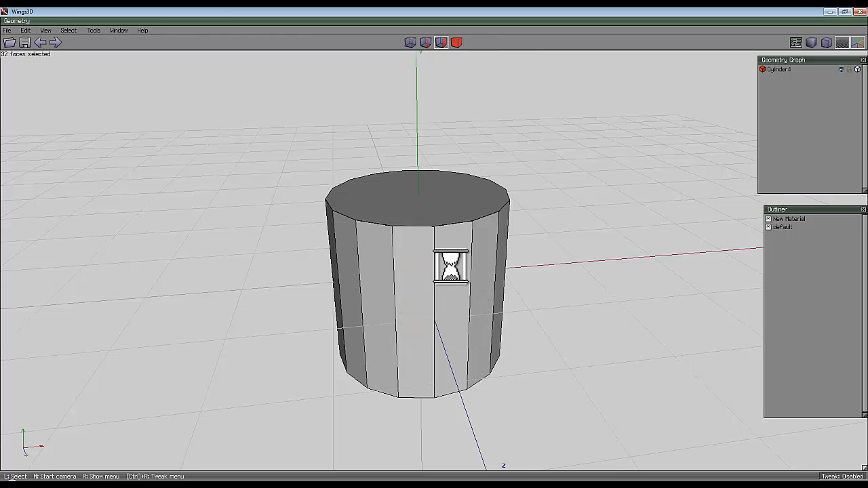
# - Examine the narrow bevel along the cylinder's top rim and the underside of the cylinder
pyautogui.scroll(3, 444, 204)
pyautogui.scroll(2, 444, 200)
pyautogui.middleClick(444, 199)
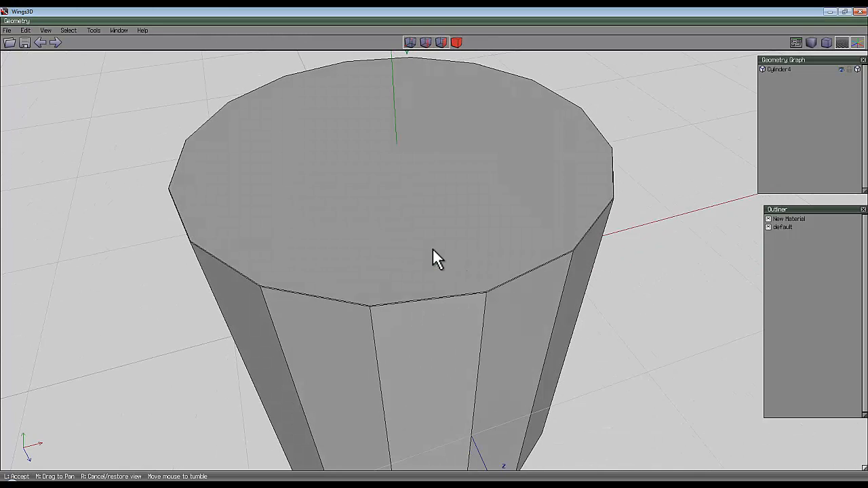
pyautogui.scroll(3, 434, 249)
pyautogui.click(469, 201)
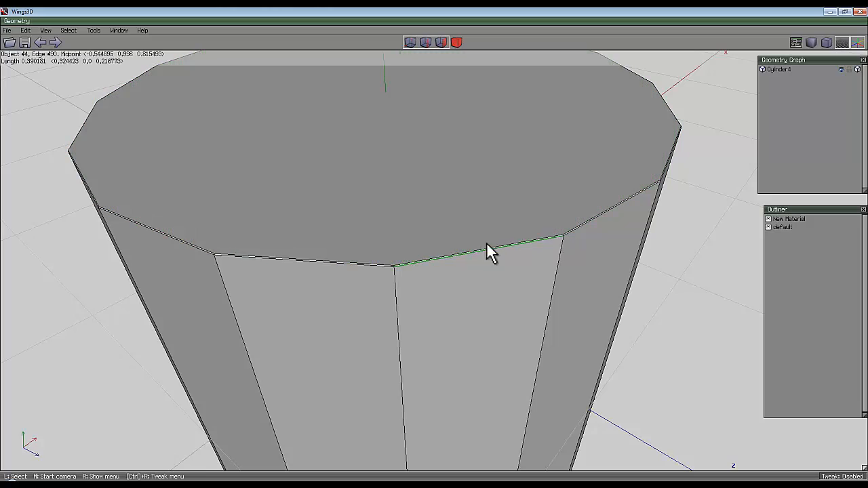
pyautogui.scroll(-2, 482, 220)
pyautogui.middleClick(477, 221)
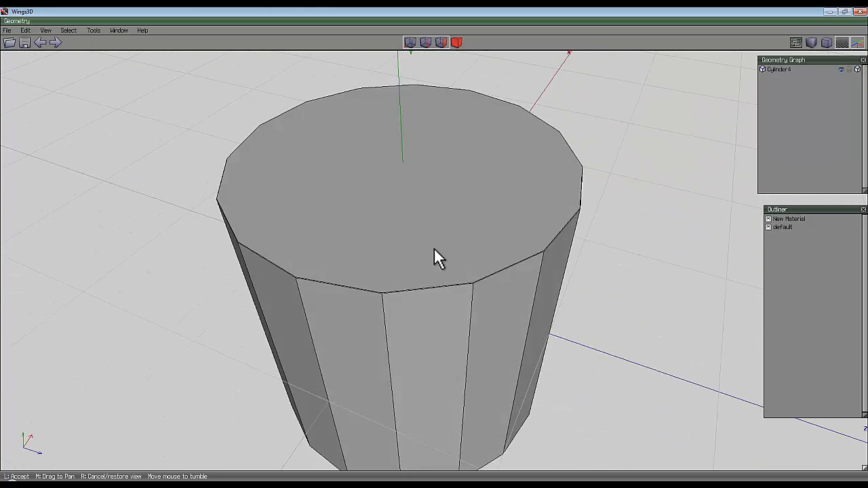
pyautogui.scroll(-3, 434, 249)
pyautogui.click(435, 249)
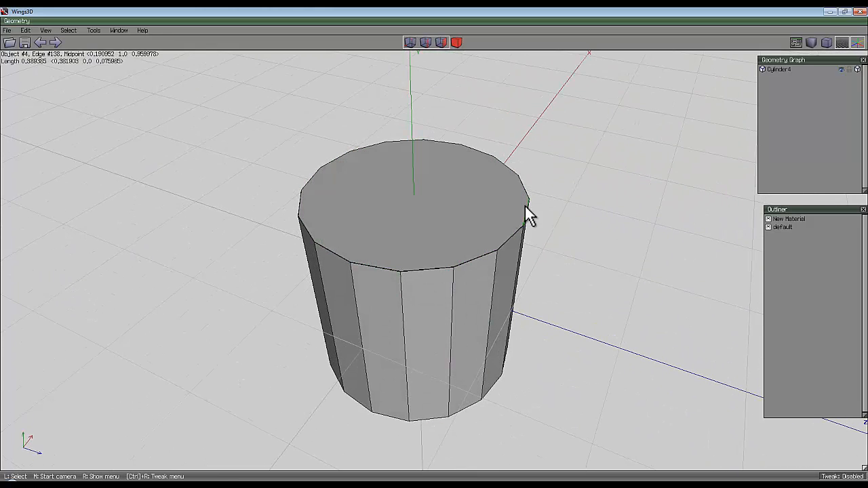
pyautogui.middleClick(497, 167)
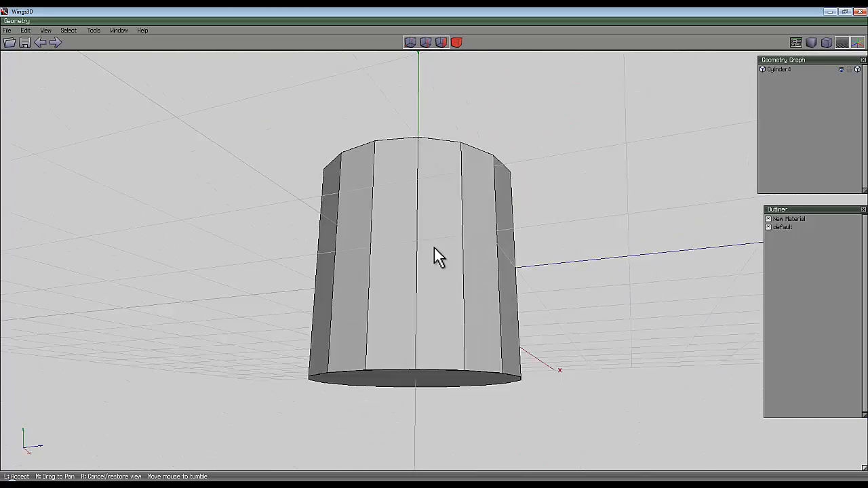
pyautogui.click(435, 244)
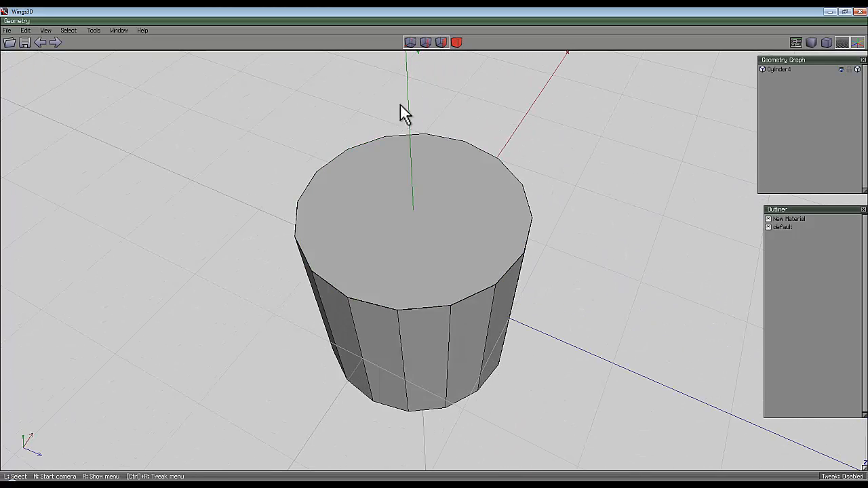
# - Select the whole cylinder as an object and start UV Mapping for it
pyautogui.click(416, 202)
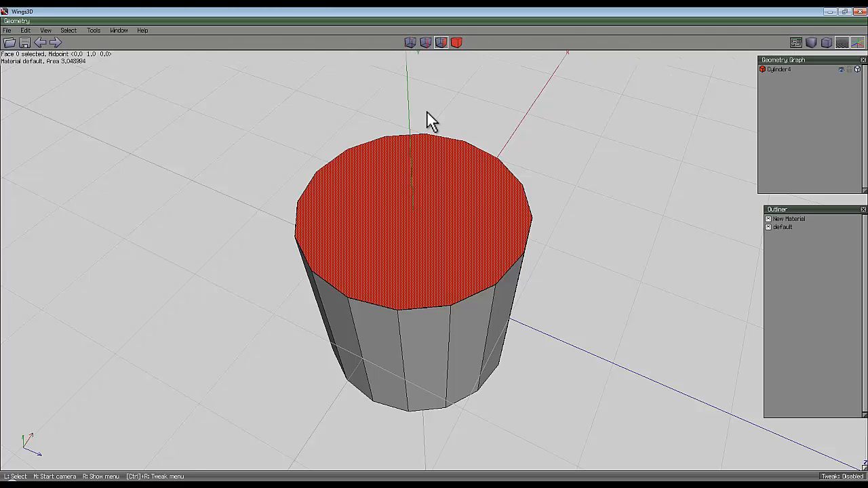
pyautogui.moveTo(365, 111); pyautogui.dragTo(431, 174, button='middle')
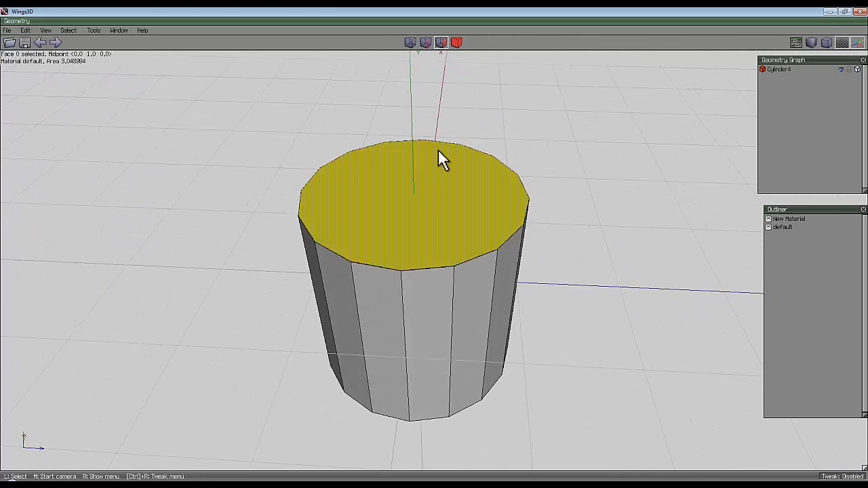
pyautogui.scroll(-2, 436, 134)
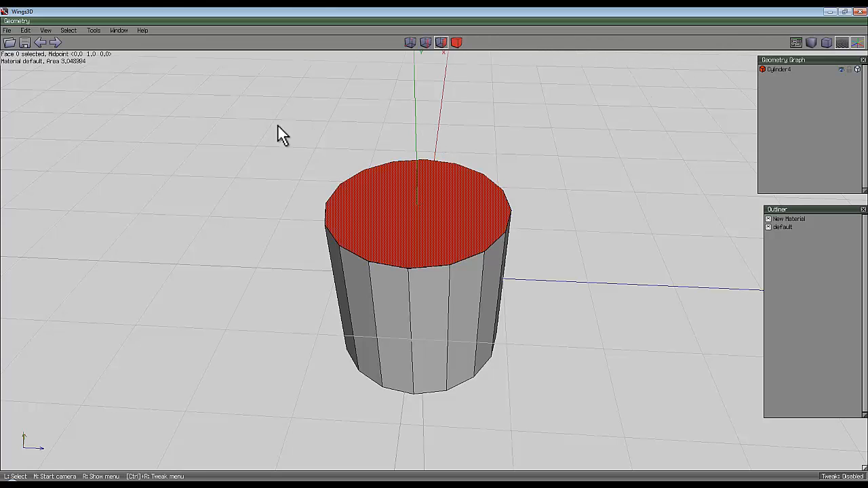
pyautogui.moveTo(240, 113); pyautogui.dragTo(569, 413)
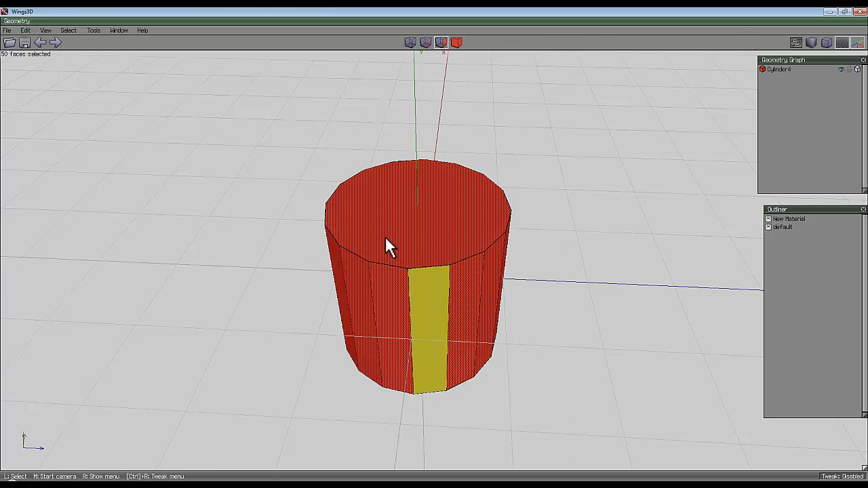
pyautogui.click(457, 42)
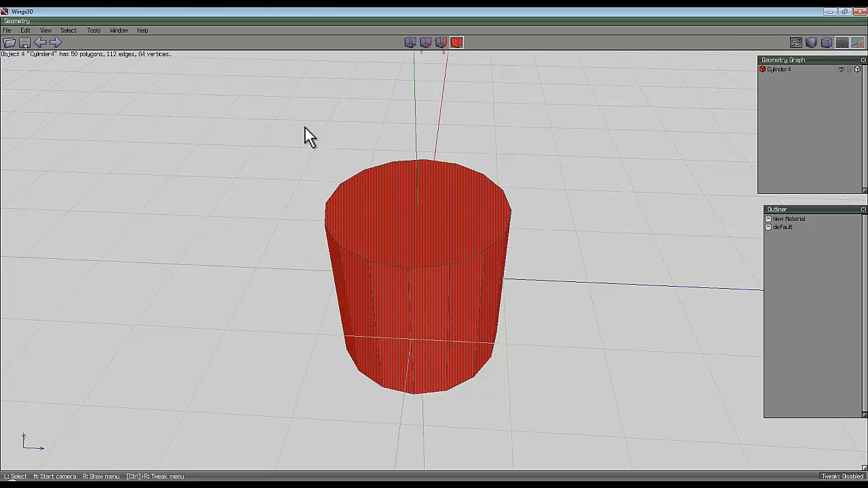
pyautogui.rightClick(305, 127)
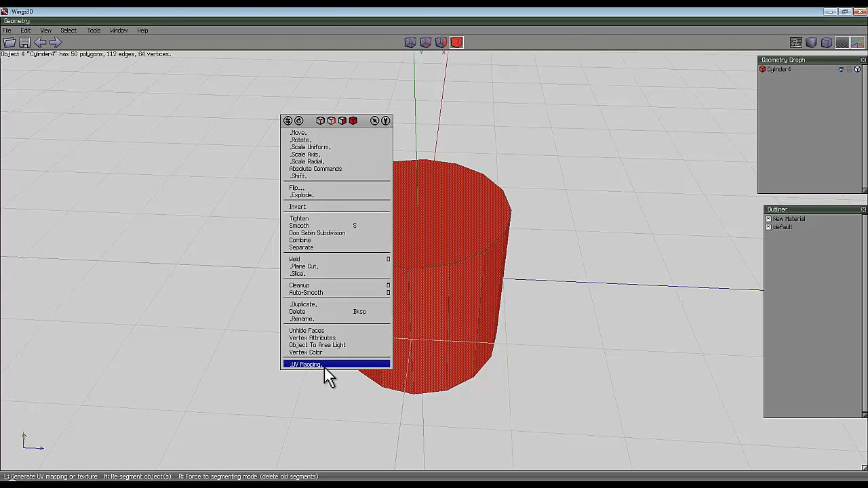
pyautogui.click(324, 366)
# - Assign the cylinder's top and bottom faces to AuvChart1 in the segmenting view and clear the selection
pyautogui.middleClick(314, 192)
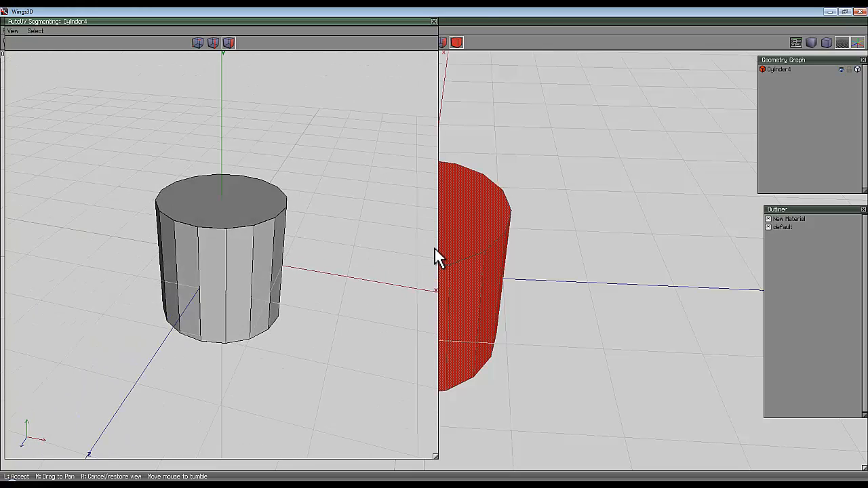
pyautogui.click(435, 249)
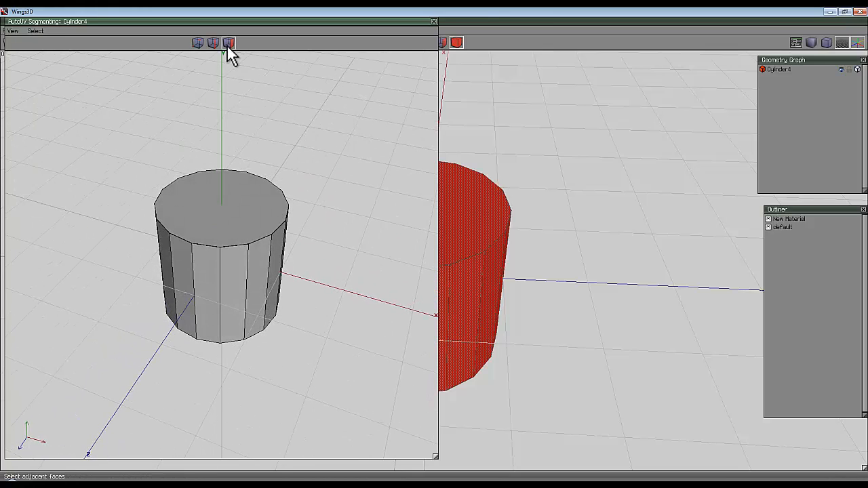
pyautogui.click(223, 181)
pyautogui.middleClick(223, 182)
pyautogui.click(434, 251)
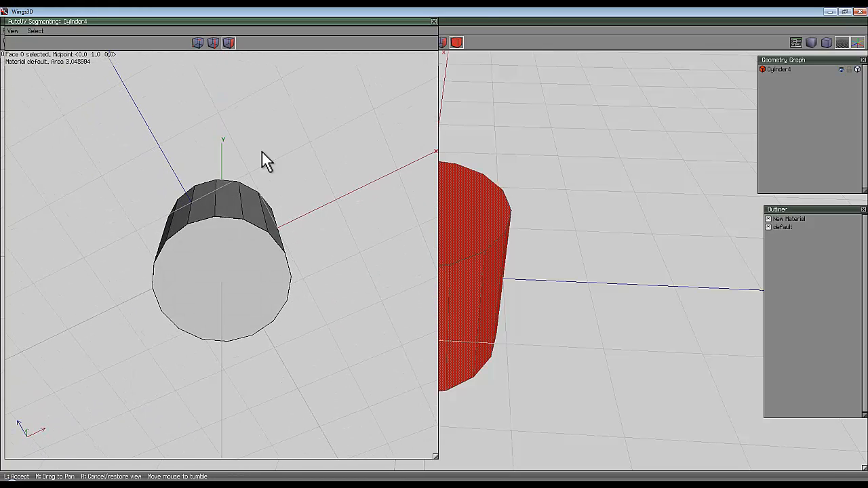
pyautogui.click(251, 256)
pyautogui.middleClick(280, 214)
pyautogui.click(434, 248)
pyautogui.rightClick(286, 156)
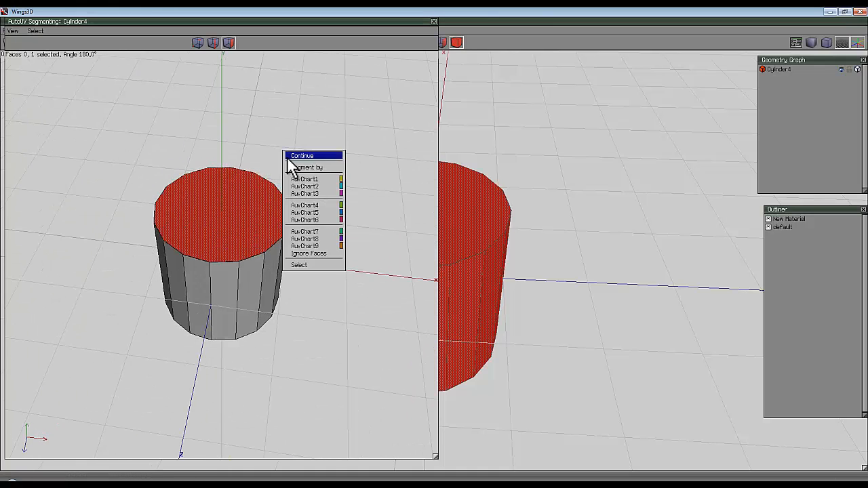
pyautogui.click(313, 179)
pyautogui.middleClick(307, 213)
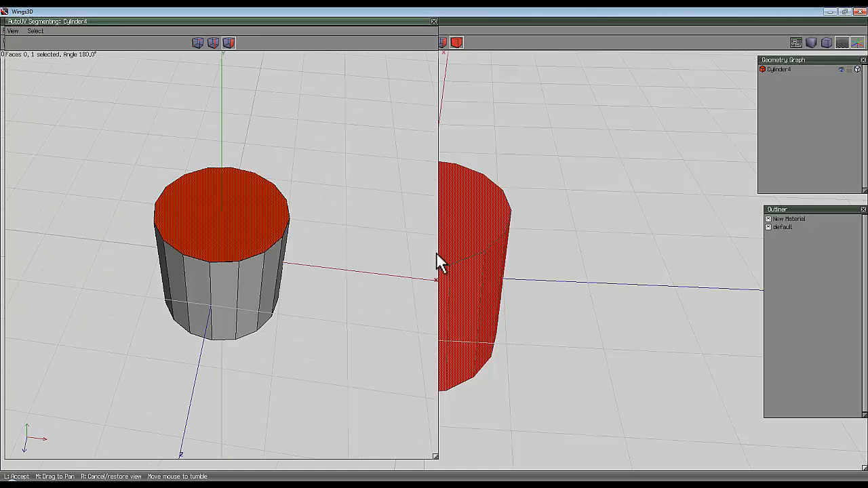
pyautogui.click(435, 249)
pyautogui.press('space')
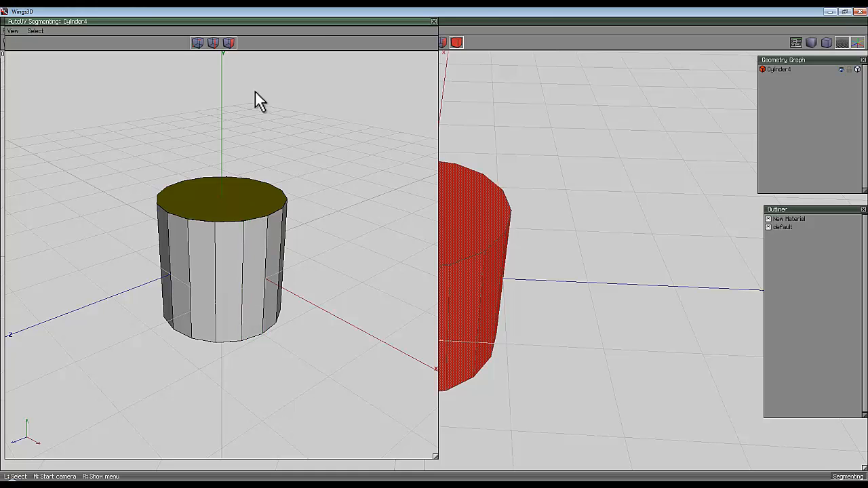
# - Select the vertical seam edge on the cylinder's side together with its short bevel edges and mark them for cutting
pyautogui.middleClick(433, 258)
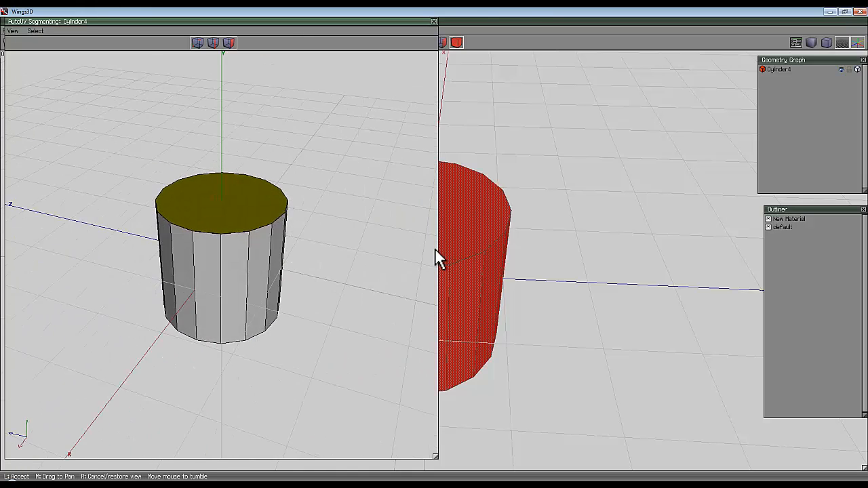
pyautogui.click(175, 112)
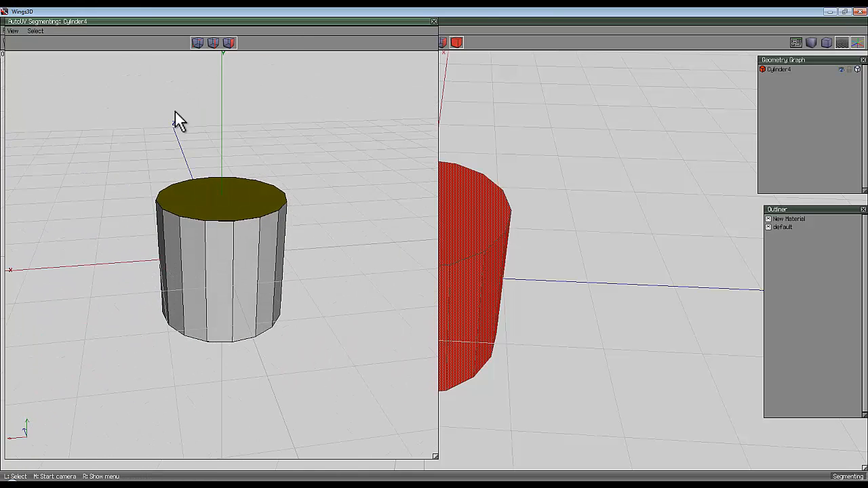
pyautogui.click(234, 268)
pyautogui.scroll(3, 243, 176)
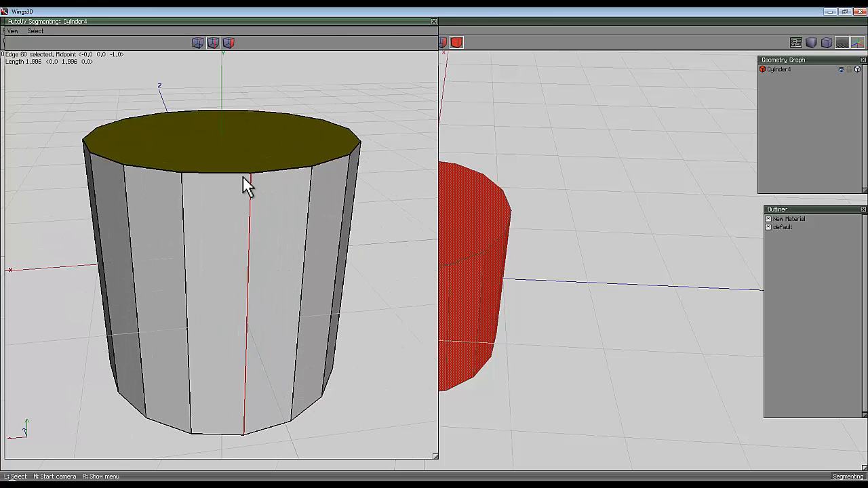
pyautogui.rightClick(315, 79)
pyautogui.click(324, 101)
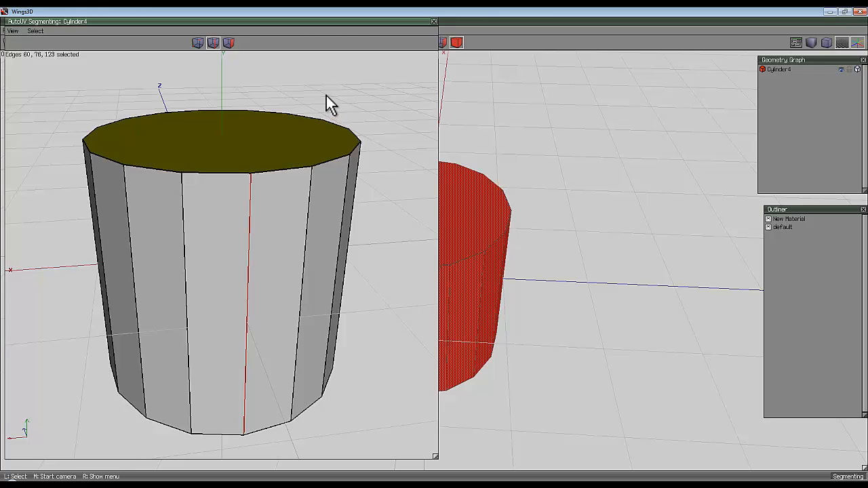
# - Continue from segmenting to create the cylinder's UV charts with the Unfolding method
pyautogui.rightClick(269, 67)
pyautogui.click(271, 67)
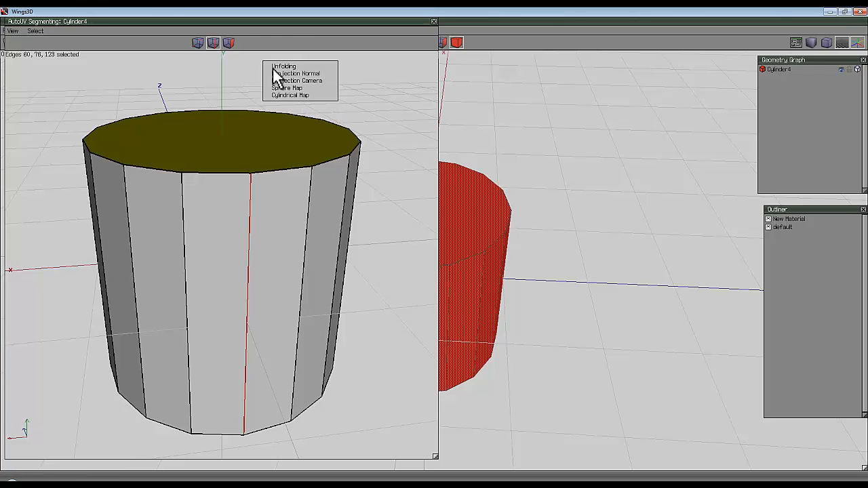
pyautogui.click(279, 66)
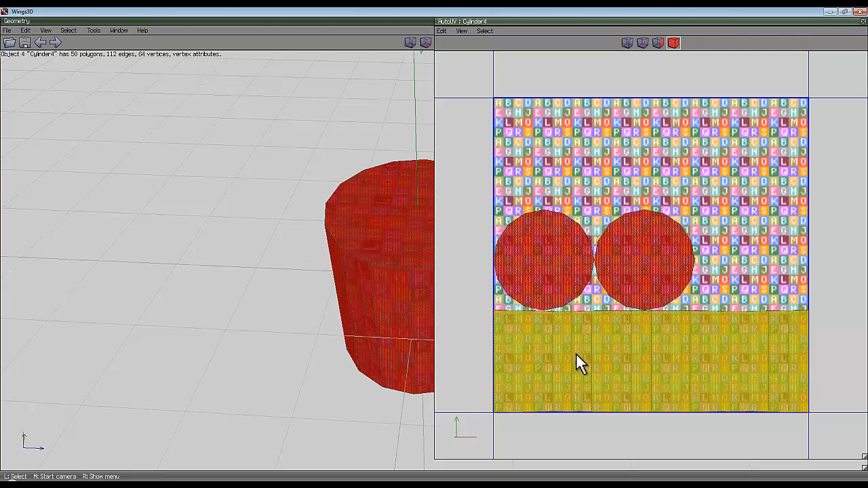
# - Examine the two round cap charts and the unfolded side strip against the lettered checker texture
pyautogui.press('space')
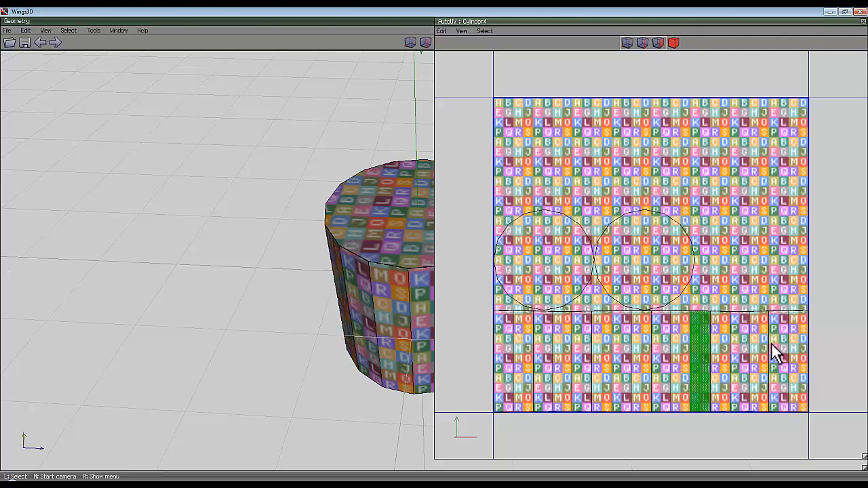
pyautogui.scroll(1, 581, 334)
pyautogui.scroll(3, 582, 335)
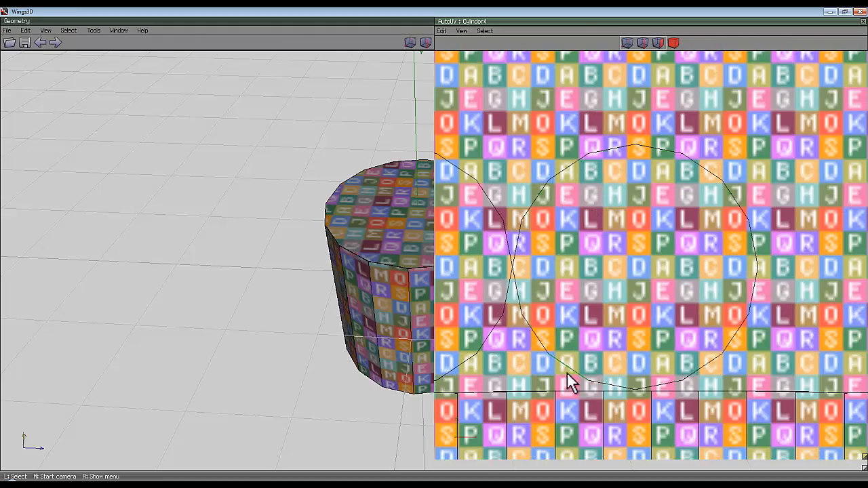
pyautogui.scroll(1, 525, 398)
pyautogui.scroll(-3, 525, 397)
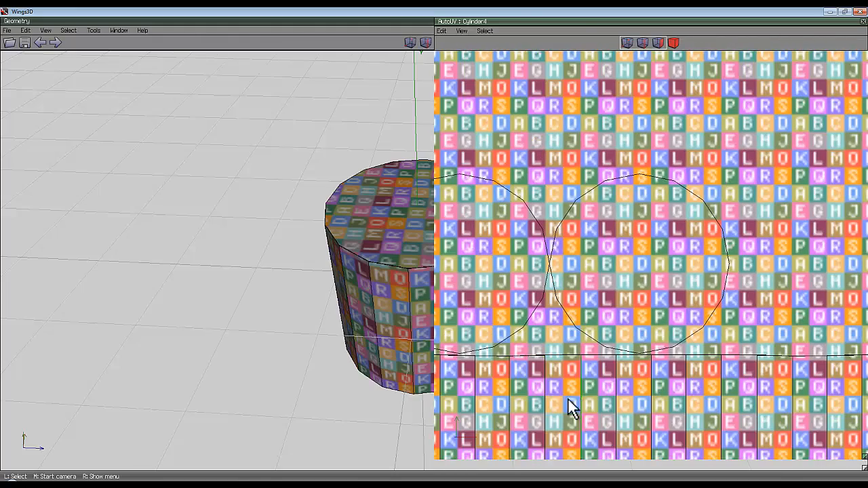
pyautogui.scroll(-2, 575, 413)
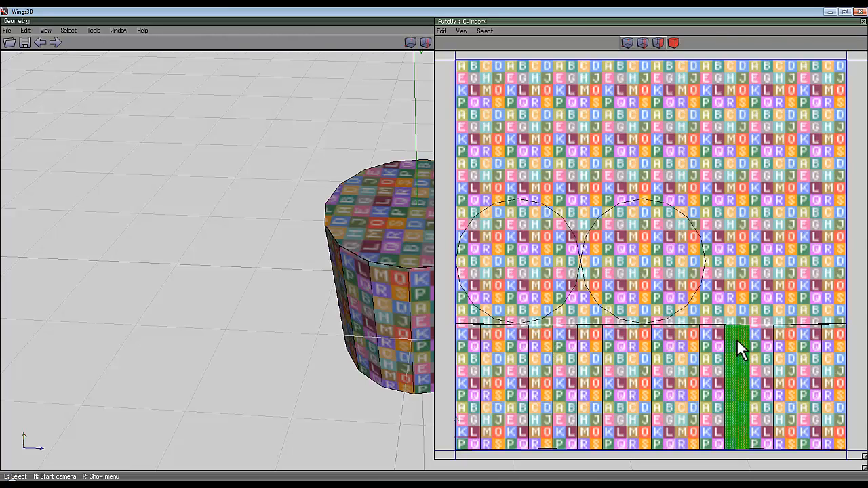
pyautogui.scroll(5, 739, 352)
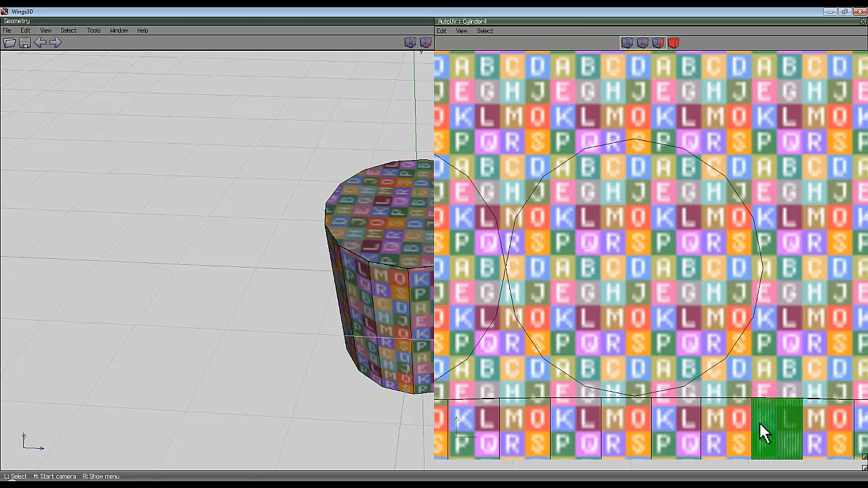
pyautogui.scroll(-3, 469, 400)
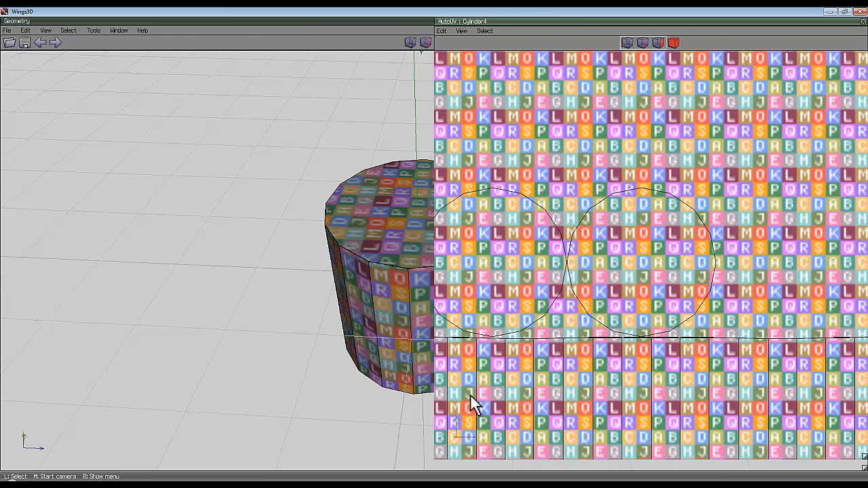
pyautogui.scroll(1, 520, 393)
pyautogui.scroll(-1, 521, 393)
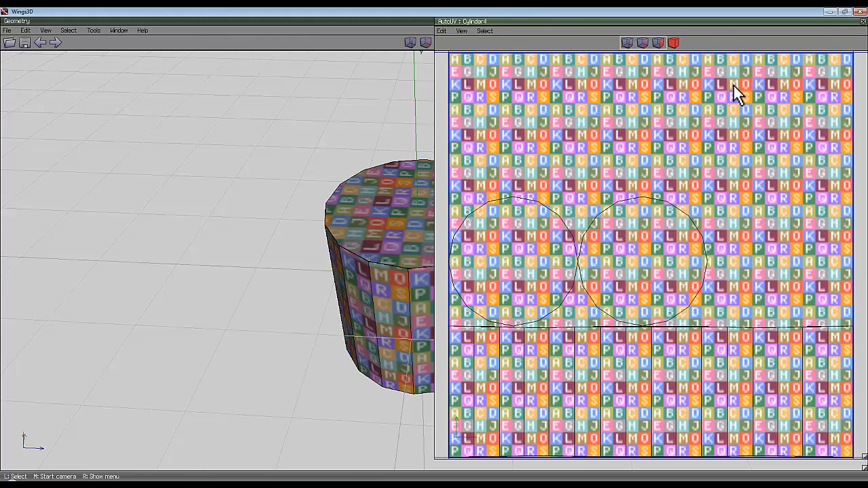
# - Close the UV layout window and turn the cylinder's bottom face into a hole
pyautogui.click(862, 21)
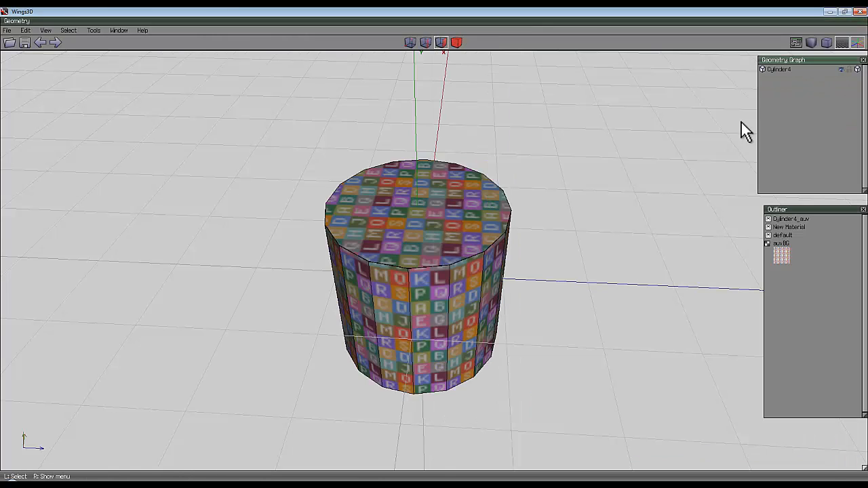
pyautogui.click(456, 42)
pyautogui.click(449, 209)
pyautogui.middleClick(481, 134)
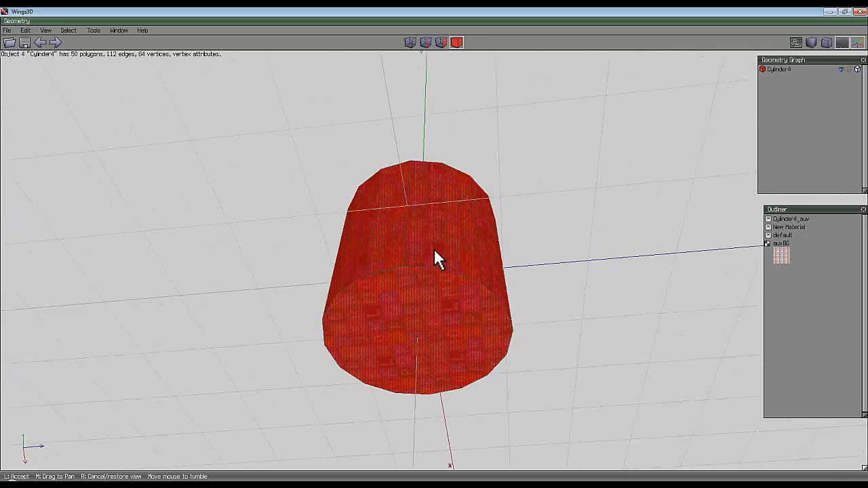
pyautogui.click(433, 249)
pyautogui.press('space')
pyautogui.click(411, 307)
pyautogui.rightClick(500, 155)
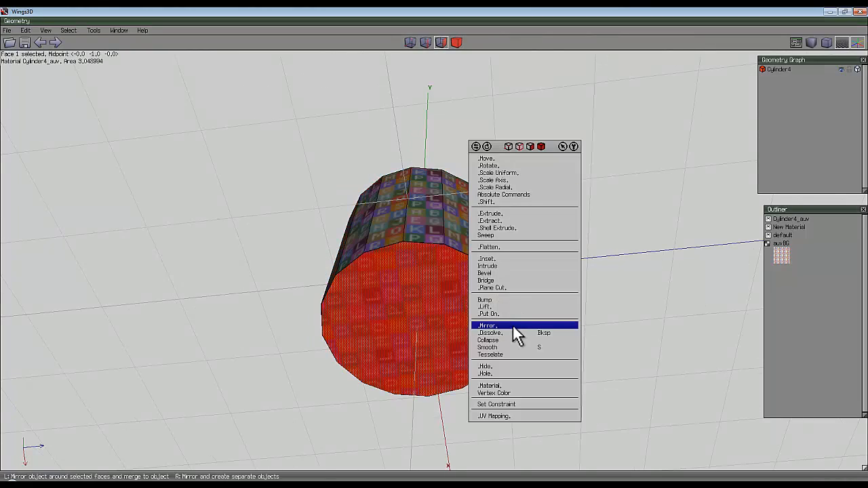
pyautogui.click(499, 374)
pyautogui.middleClick(434, 247)
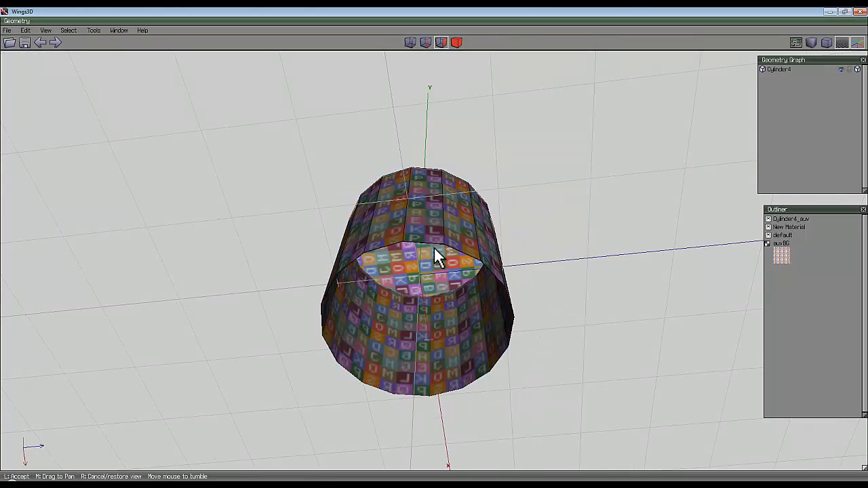
pyautogui.click(434, 248)
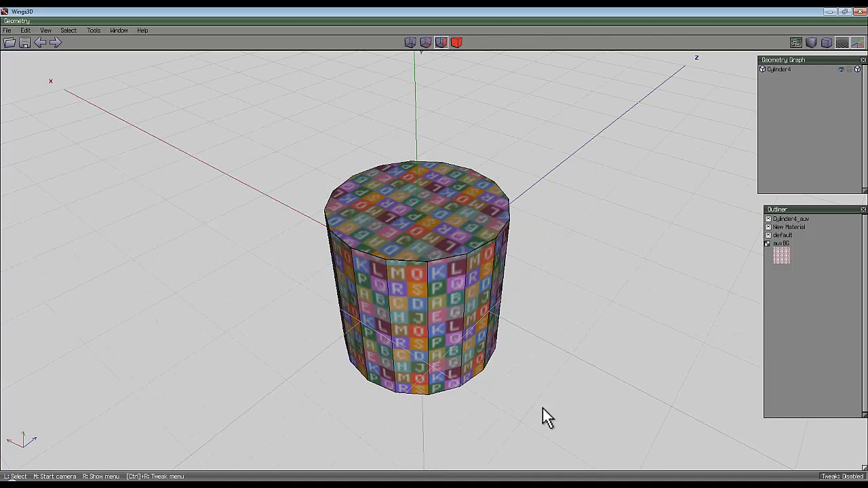
# - Select all remaining faces of the cylinder and start UV Mapping for them
pyautogui.middleClick(537, 348)
pyautogui.click(434, 247)
pyautogui.scroll(-5, 533, 296)
pyautogui.middleClick(533, 296)
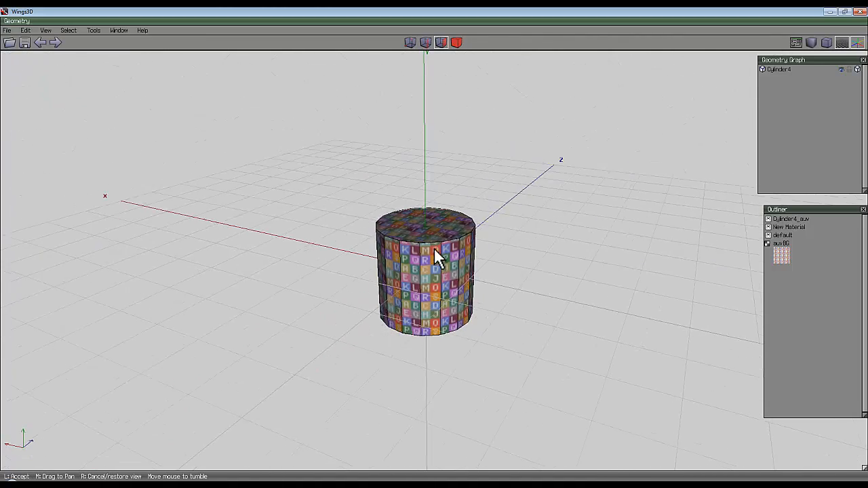
pyautogui.click(433, 248)
pyautogui.moveTo(587, 383); pyautogui.dragTo(238, 182)
pyautogui.rightClick(440, 117)
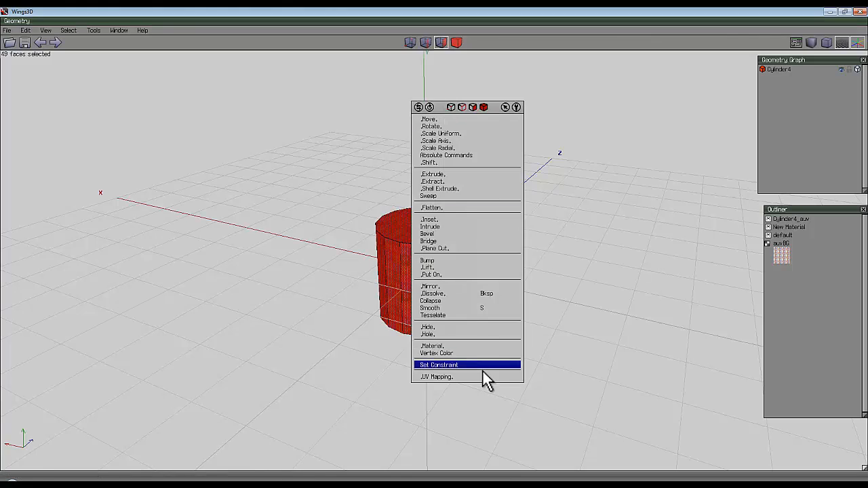
pyautogui.click(463, 379)
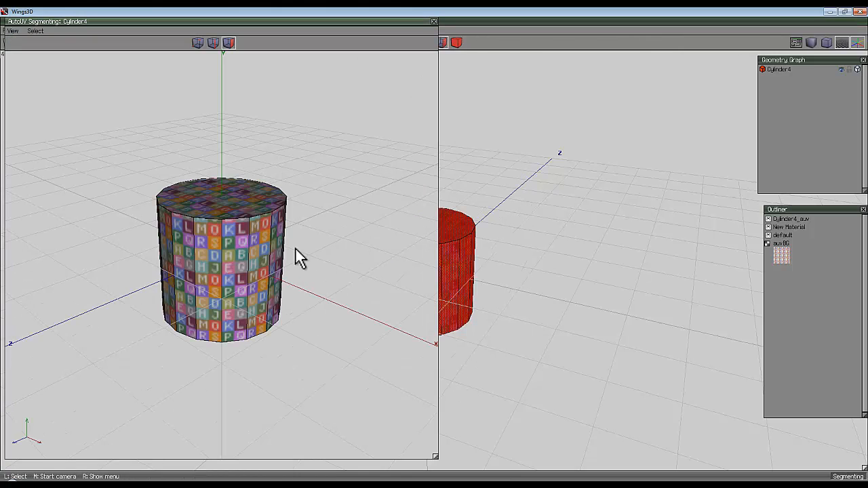
# - Segment the cylinder's faces into charts by Projection
pyautogui.rightClick(236, 92)
pyautogui.click(252, 102)
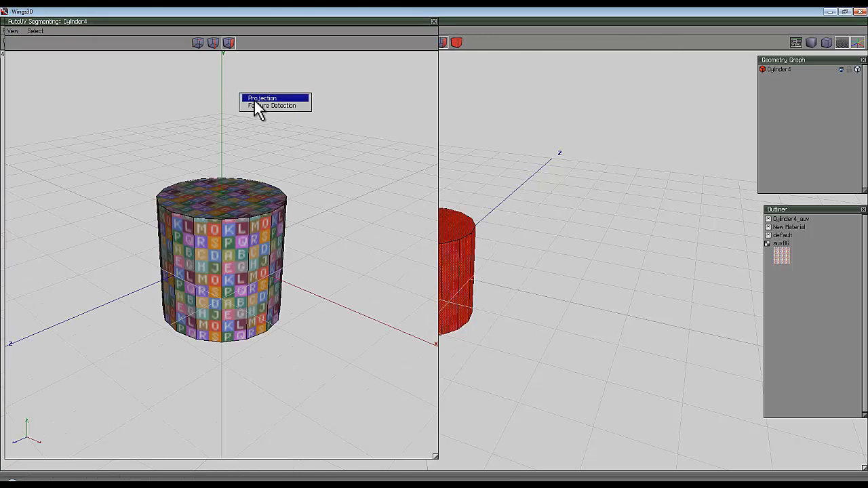
pyautogui.click(262, 99)
pyautogui.middleClick(299, 145)
pyautogui.scroll(4, 434, 250)
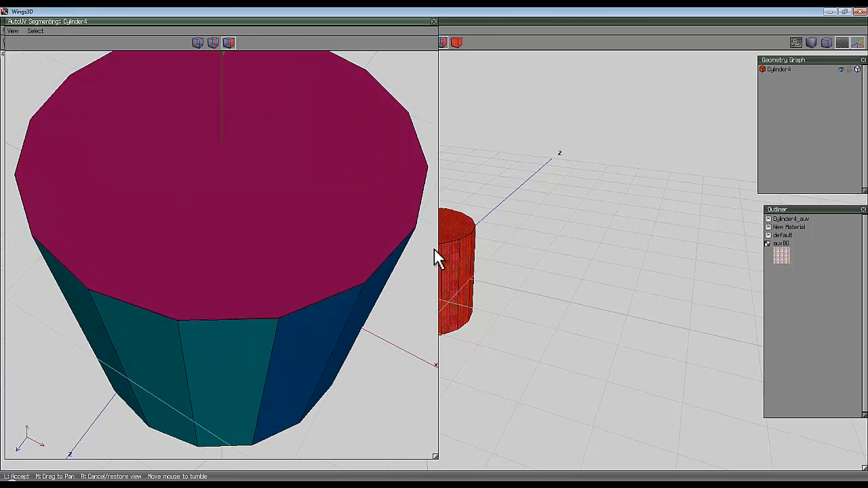
pyautogui.scroll(-5, 434, 250)
pyautogui.click(434, 250)
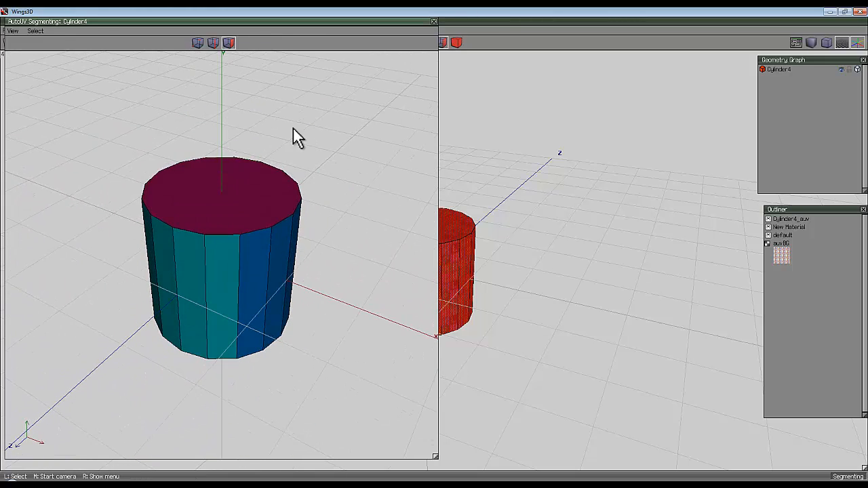
# - Create the UV charts from the new segments with the Projection Normal method
pyautogui.rightClick(282, 107)
pyautogui.click(306, 99)
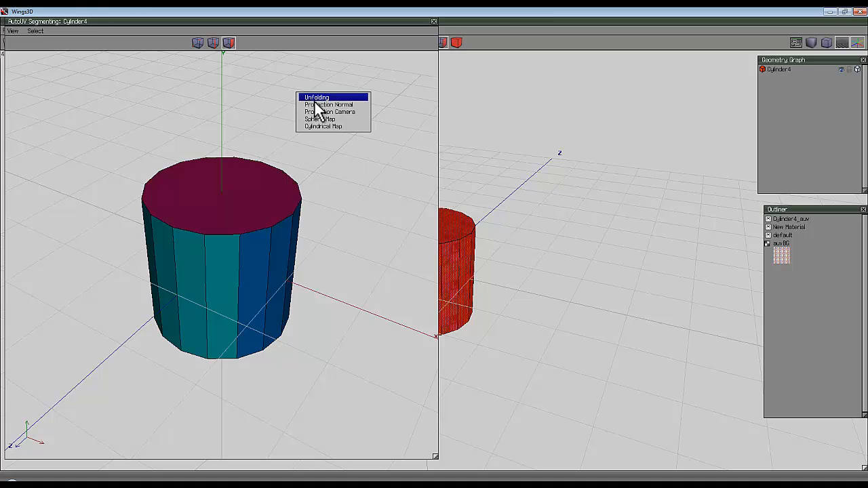
pyautogui.click(318, 106)
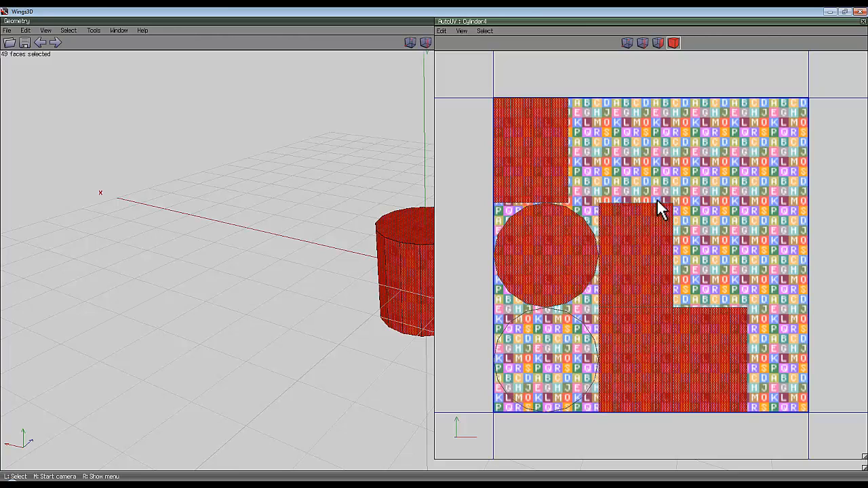
# - Clear the chart selection and compare the projected UV charts with how the texture sits on the cylinder
pyautogui.press('space')
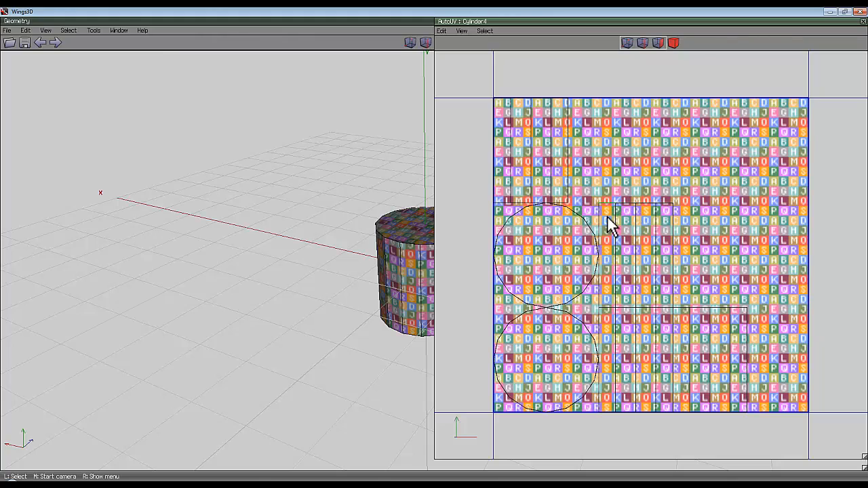
pyautogui.scroll(3, 639, 244)
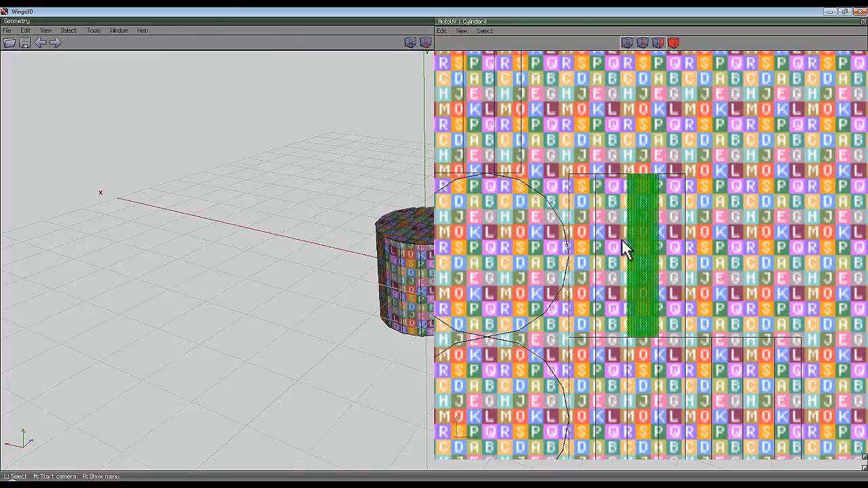
pyautogui.scroll(-5, 668, 229)
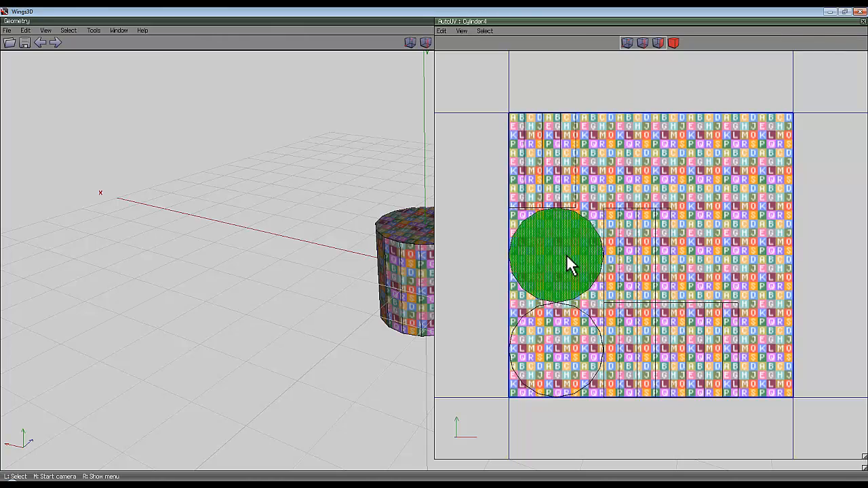
pyautogui.scroll(3, 567, 265)
pyautogui.scroll(-3, 530, 273)
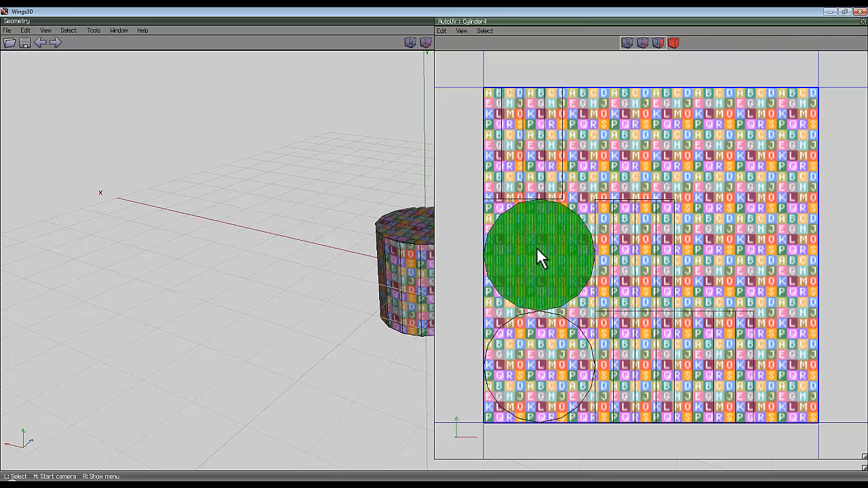
pyautogui.moveTo(395, 248); pyautogui.dragTo(322, 201, button='middle')
pyautogui.middleClick(322, 202)
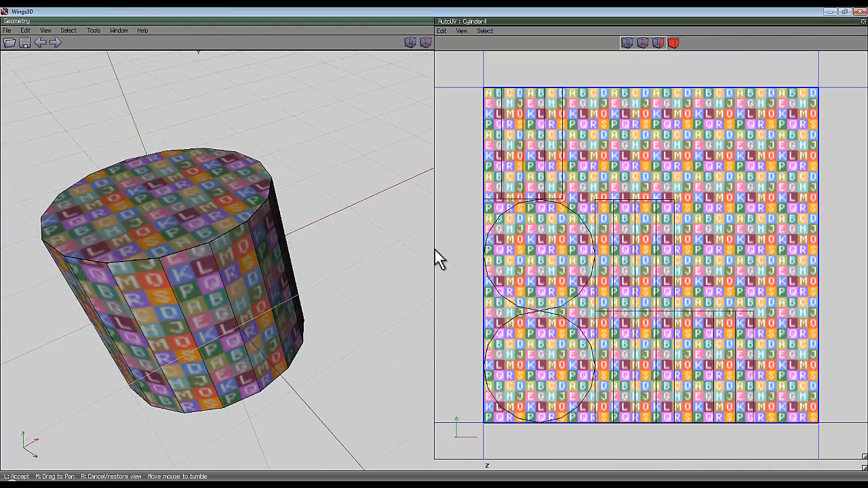
pyautogui.click(281, 180)
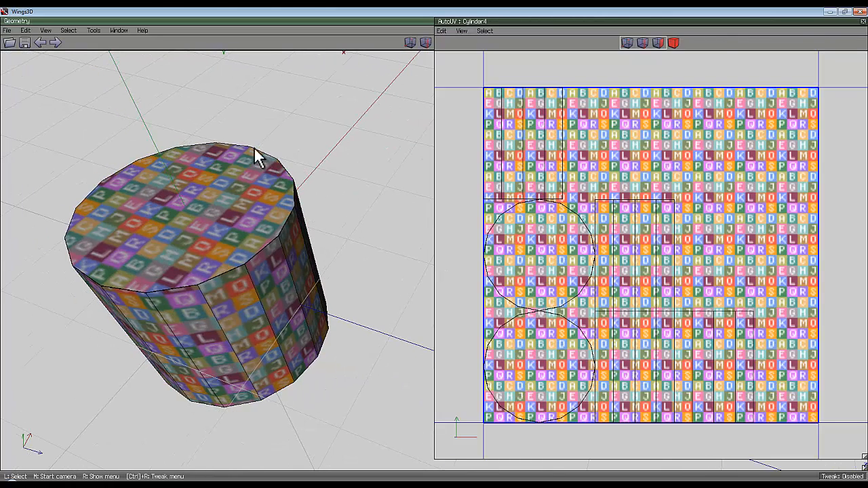
# - Quadrangulate the cylinder's top face with Tesselate and inspect the divided cap
pyautogui.click(252, 151)
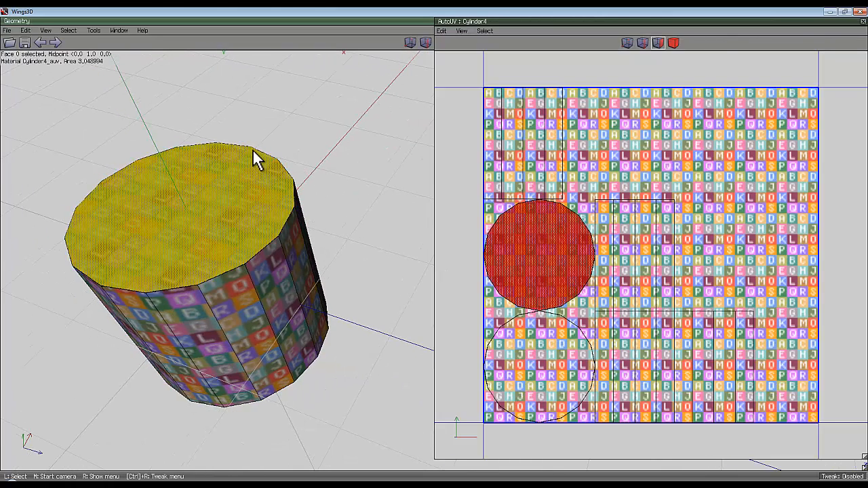
pyautogui.rightClick(260, 97)
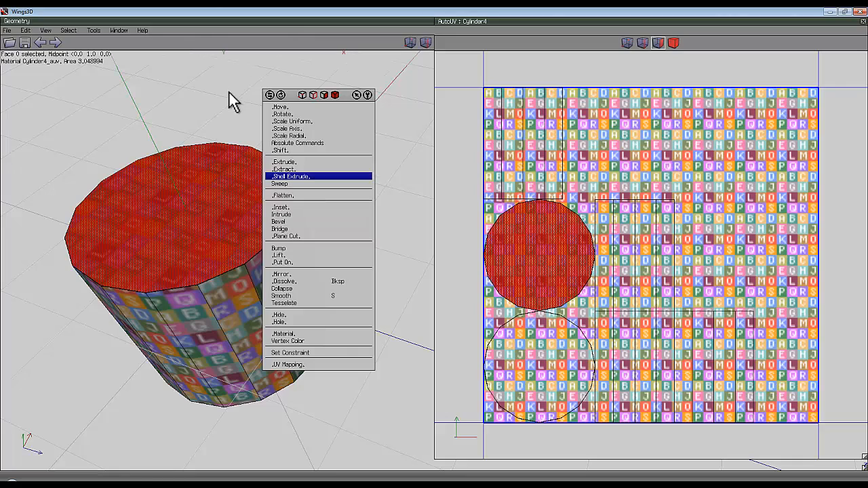
pyautogui.click(313, 303)
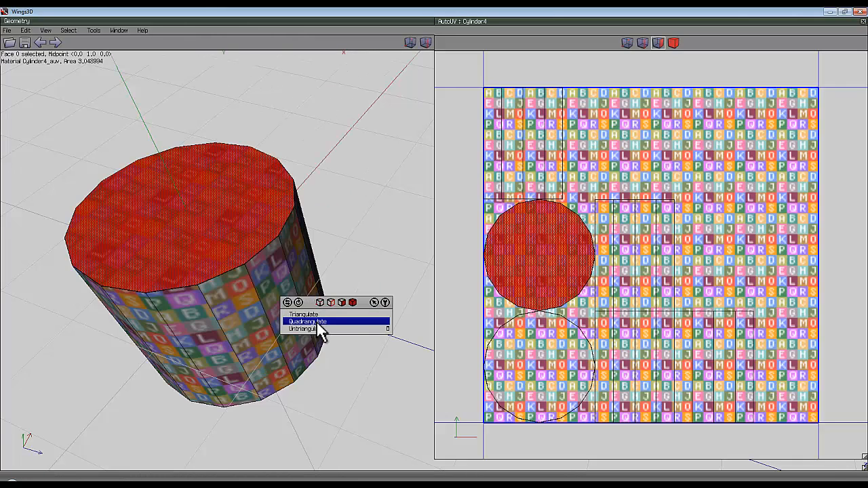
pyautogui.click(316, 322)
pyautogui.moveTo(433, 249); pyautogui.dragTo(206, 193, button='middle')
pyautogui.press('space')
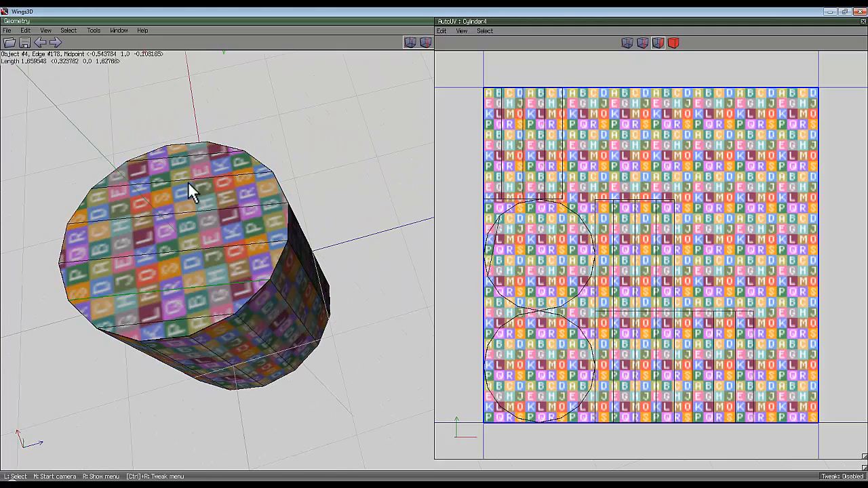
pyautogui.press('2')
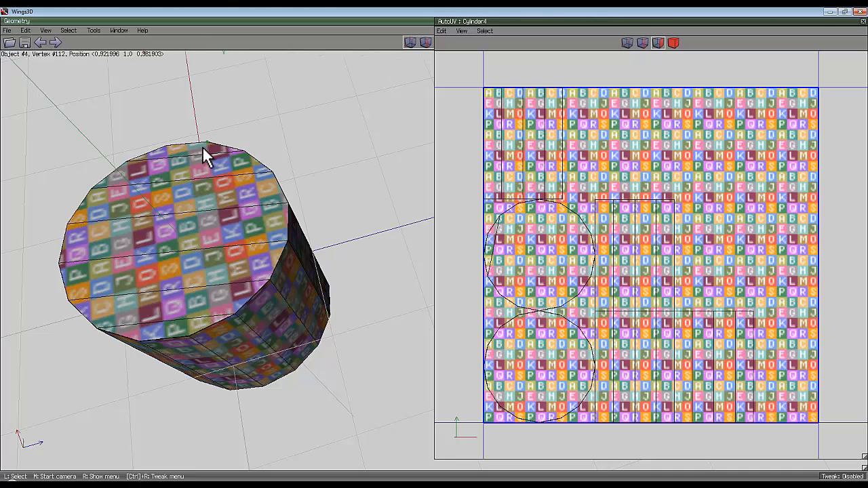
pyautogui.middleClick(321, 153)
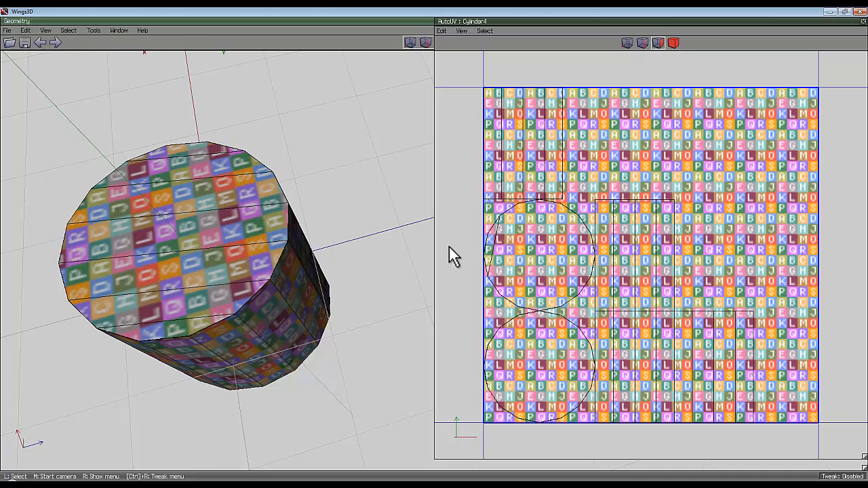
pyautogui.click(296, 200)
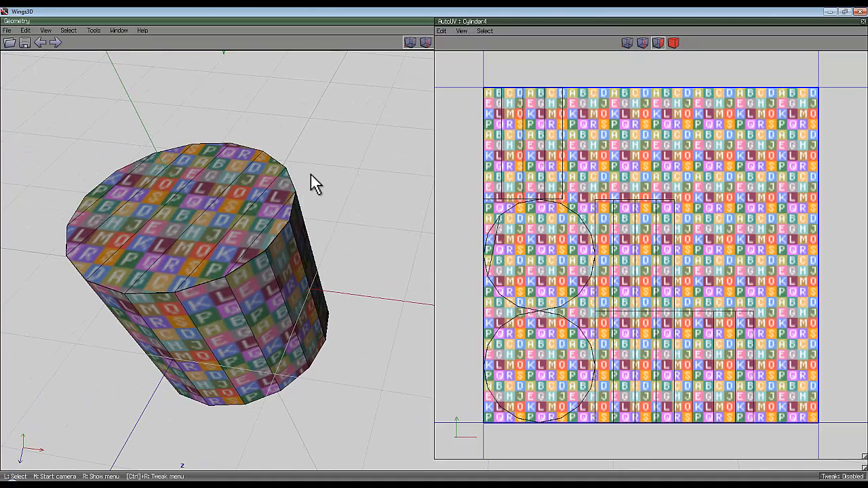
# - Try insetting the cylinder's original top face and collapsing it to one central vertex, and undo both operations
pyautogui.click(293, 194)
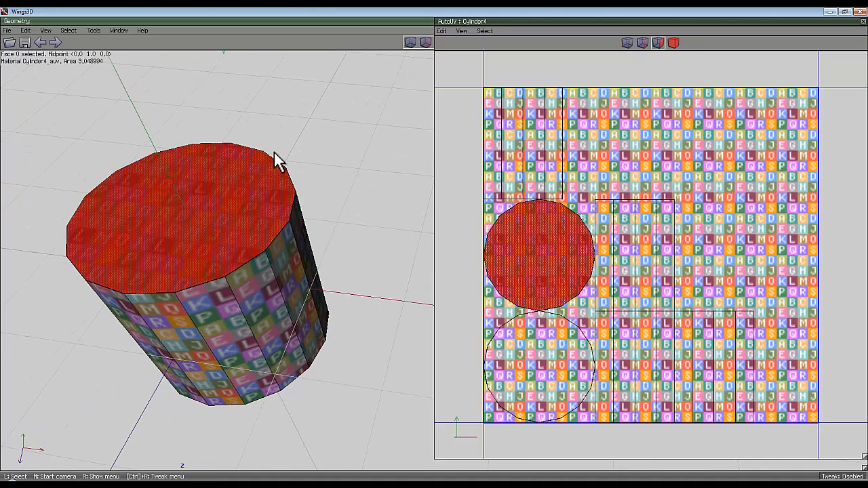
pyautogui.rightClick(294, 117)
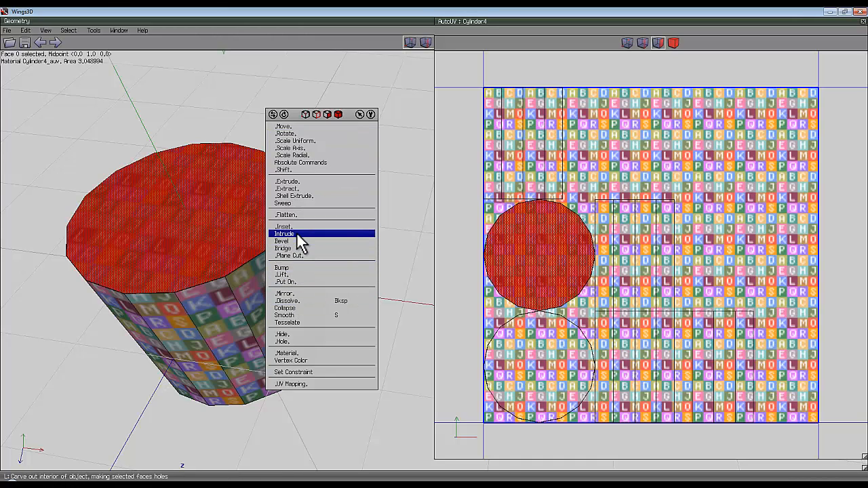
pyautogui.click(297, 228)
pyautogui.click(436, 249)
pyautogui.rightClick(313, 206)
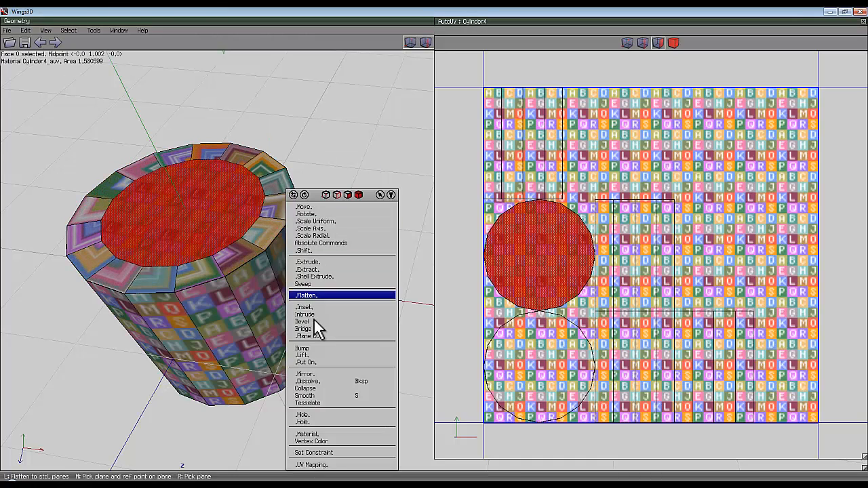
pyautogui.click(318, 389)
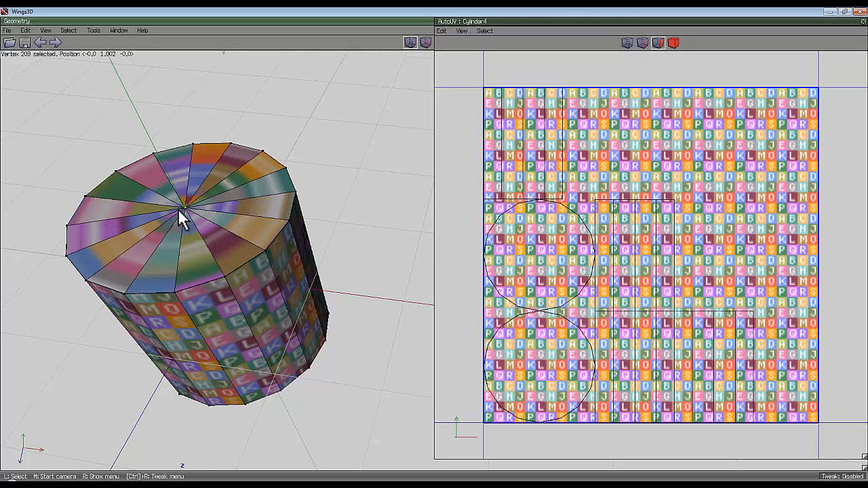
pyautogui.moveTo(177, 209); pyautogui.dragTo(210, 229, button='middle')
pyautogui.hotkey('ctrl', 'z')
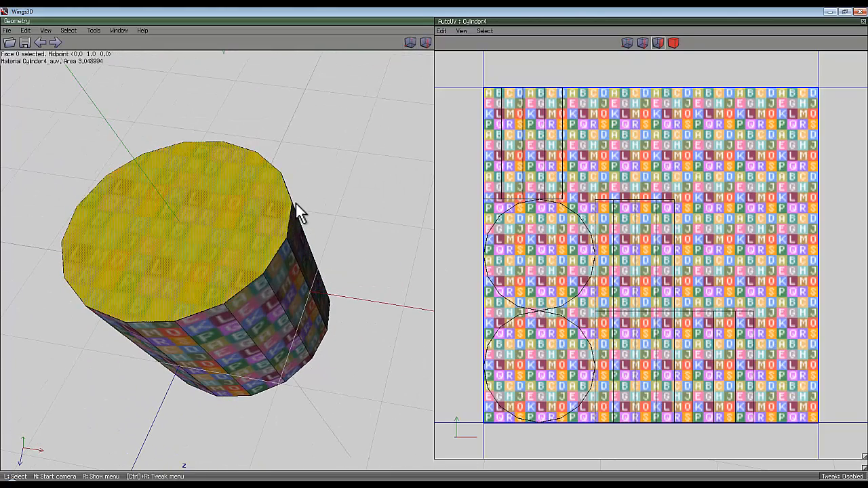
pyautogui.press('space')
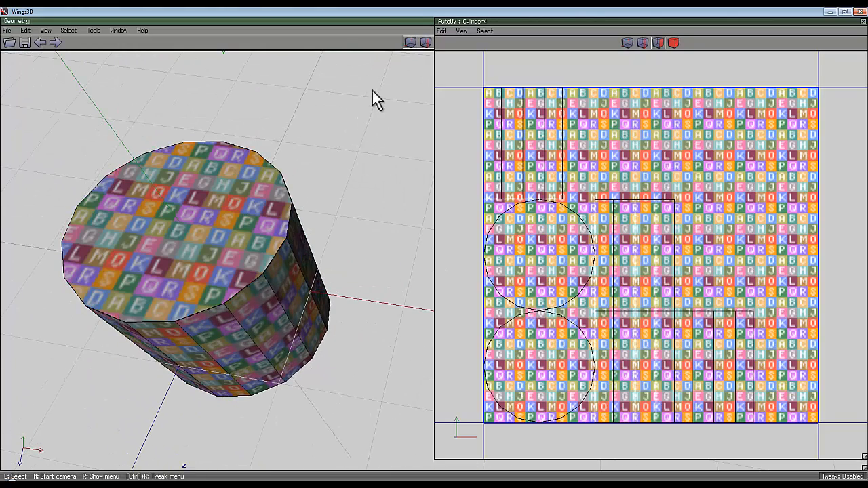
# - Connect two opposite rim vertices of the cylinder's top face with an edge across the cap
pyautogui.click(425, 42)
pyautogui.click(122, 324)
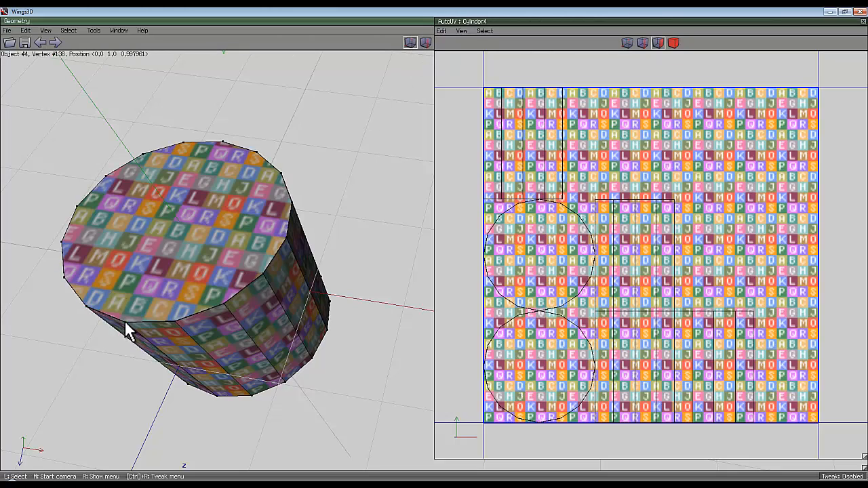
pyautogui.click(209, 148)
pyautogui.rightClick(296, 135)
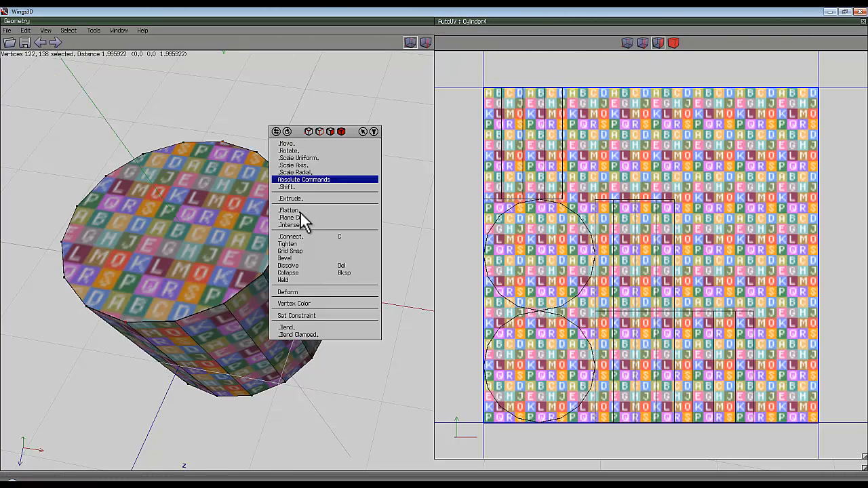
pyautogui.click(313, 237)
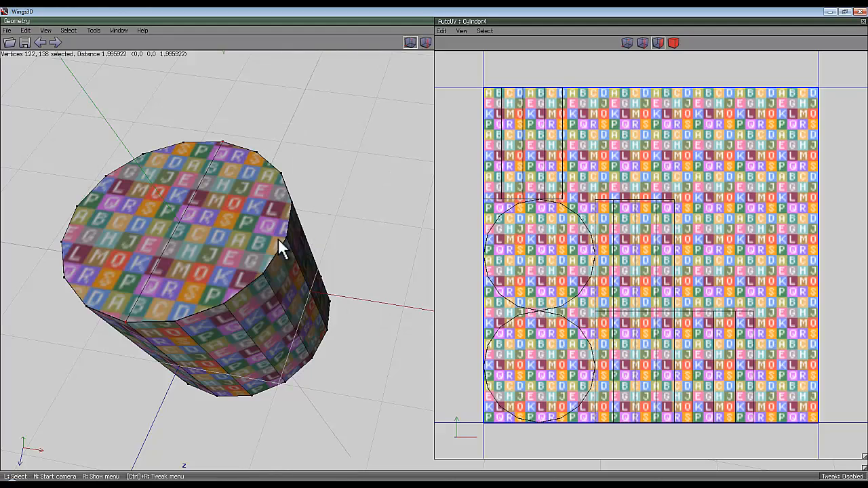
pyautogui.press('space')
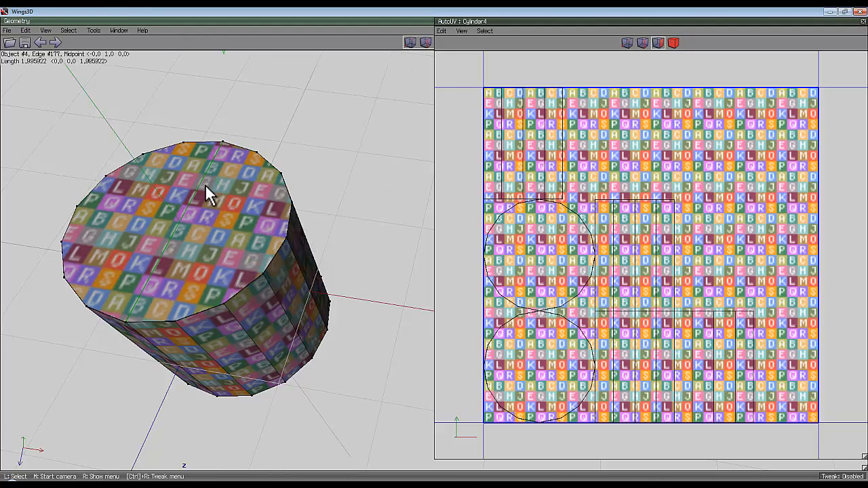
# - Cut the edge across the top face into 2 segments to place a vertex at its centre
pyautogui.click(204, 185)
pyautogui.rightClick(352, 118)
pyautogui.click(355, 227)
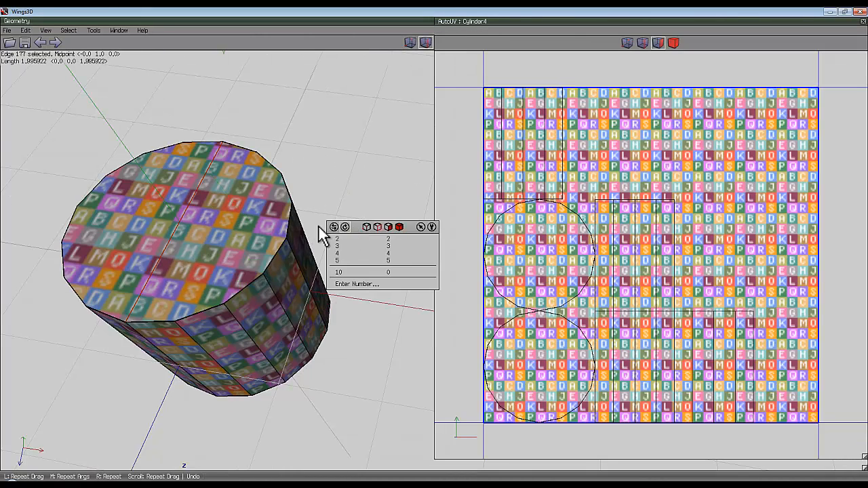
pyautogui.click(351, 241)
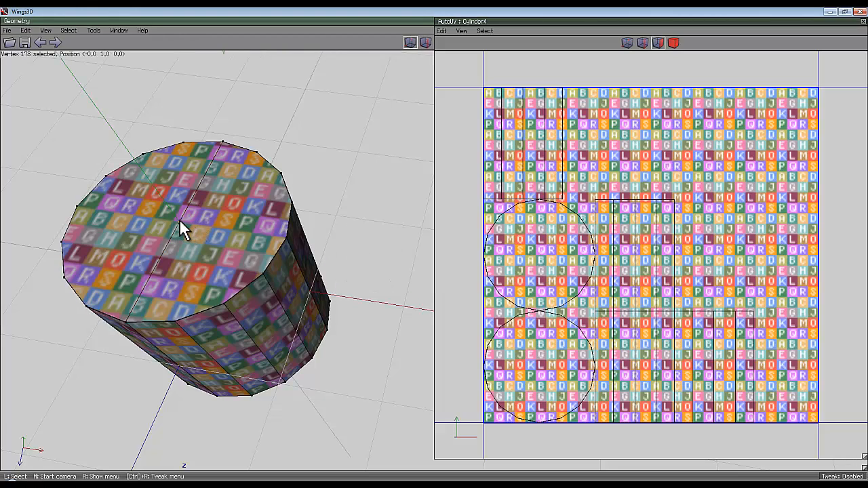
# - Connect the centre vertex to the two opposite rim vertices perpendicular to the first edge
pyautogui.click(99, 213)
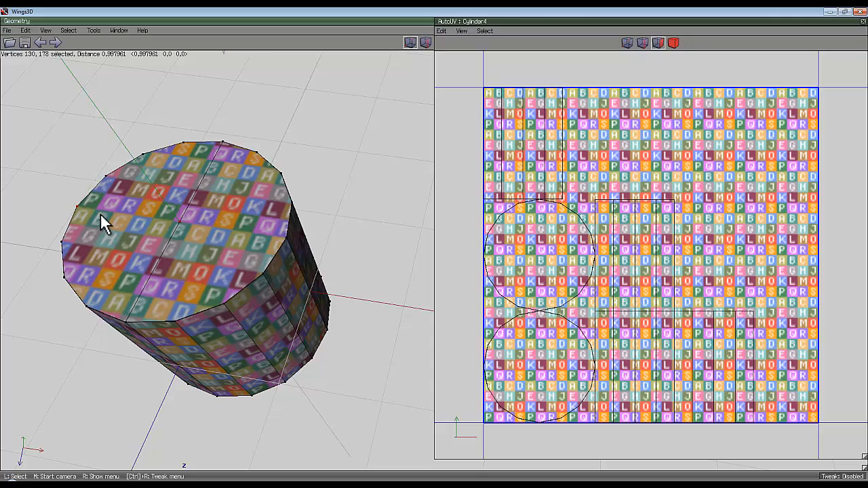
pyautogui.click(283, 249)
pyautogui.press('space')
# - Connect the centre vertex to the four diagonal rim vertices of the top face
pyautogui.click(181, 223)
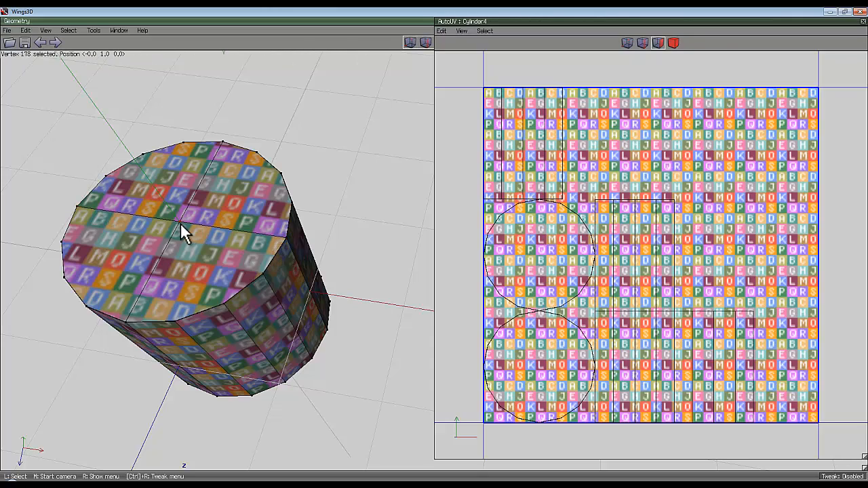
pyautogui.click(273, 176)
pyautogui.click(68, 276)
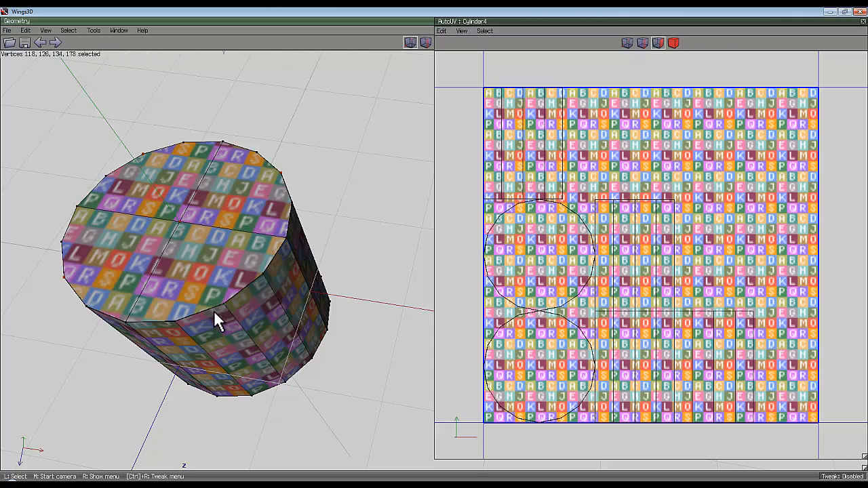
pyautogui.press('c')
pyautogui.press('space')
# - Connect the centre vertex to all remaining rim vertices, dividing the top face into triangular wedges
pyautogui.click(177, 317)
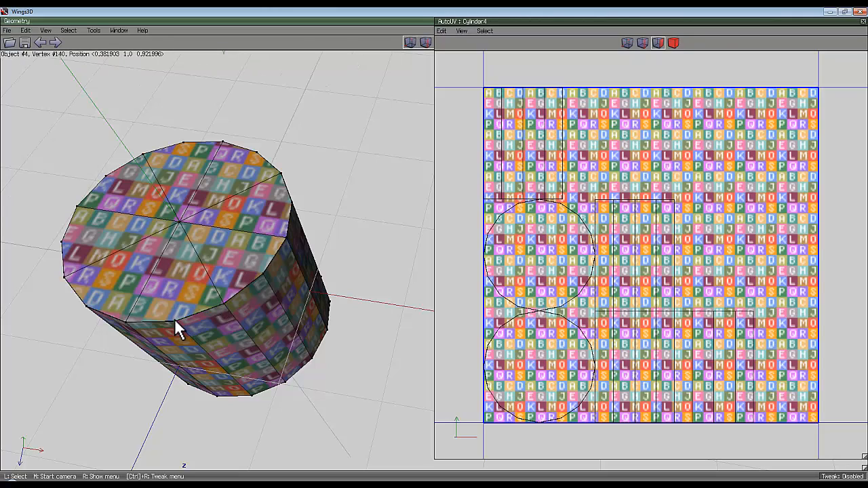
pyautogui.click(186, 146)
pyautogui.click(78, 205)
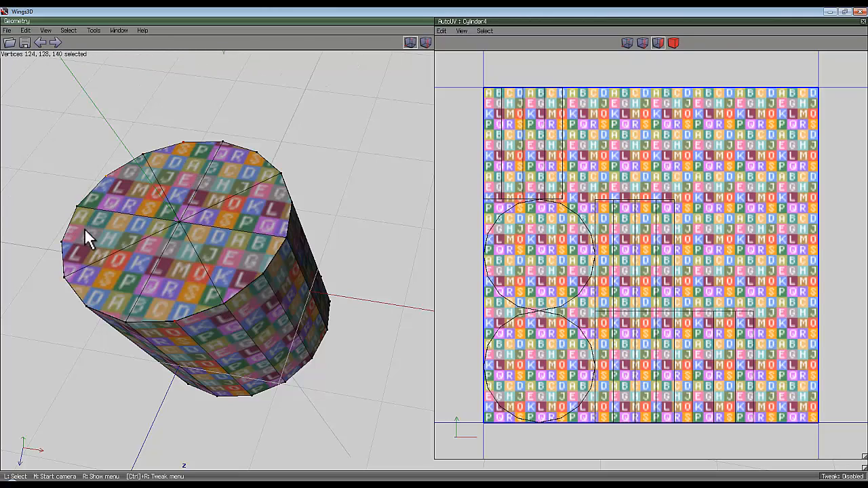
pyautogui.click(283, 204)
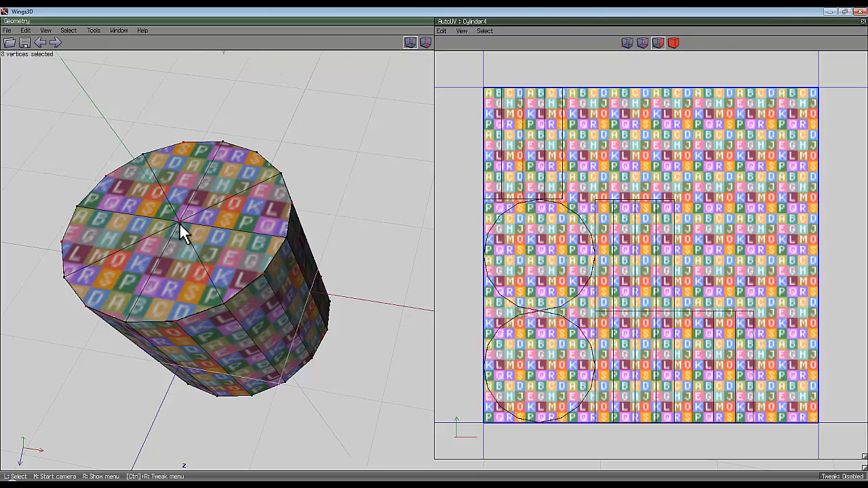
pyautogui.press('c')
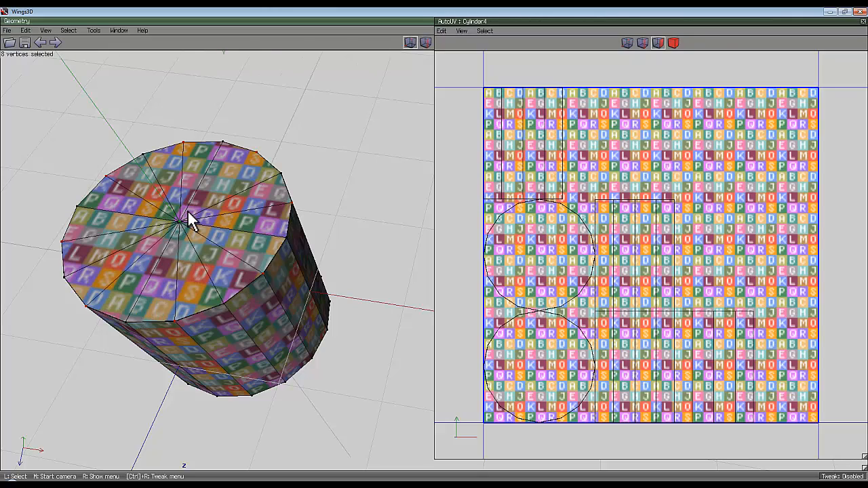
pyautogui.press('space')
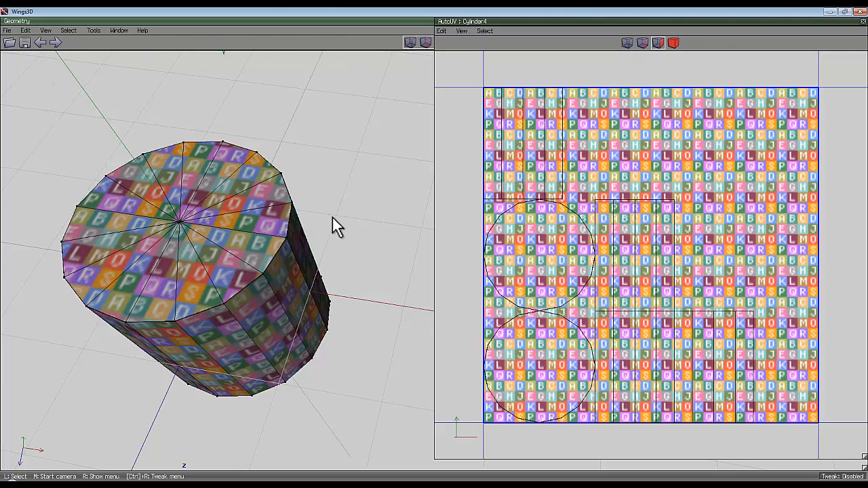
# - Close the UV layout and reopen UV Mapping for the whole cylinder
pyautogui.scroll(-4, 308, 205)
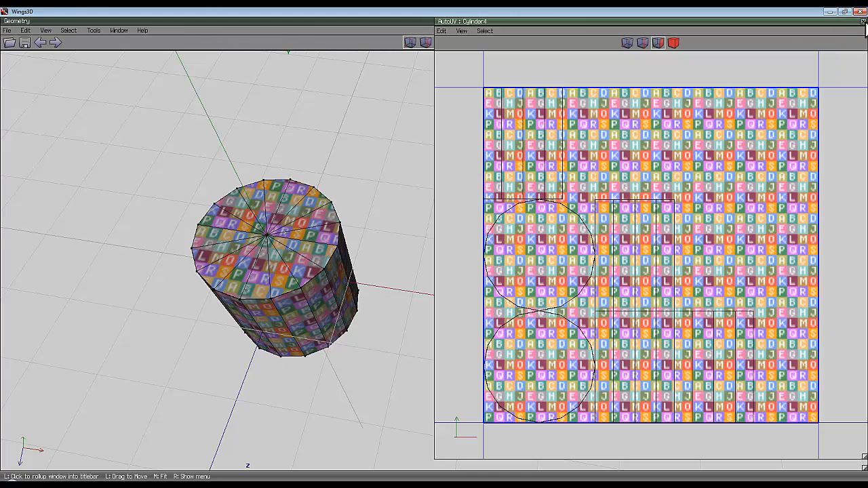
pyautogui.click(863, 21)
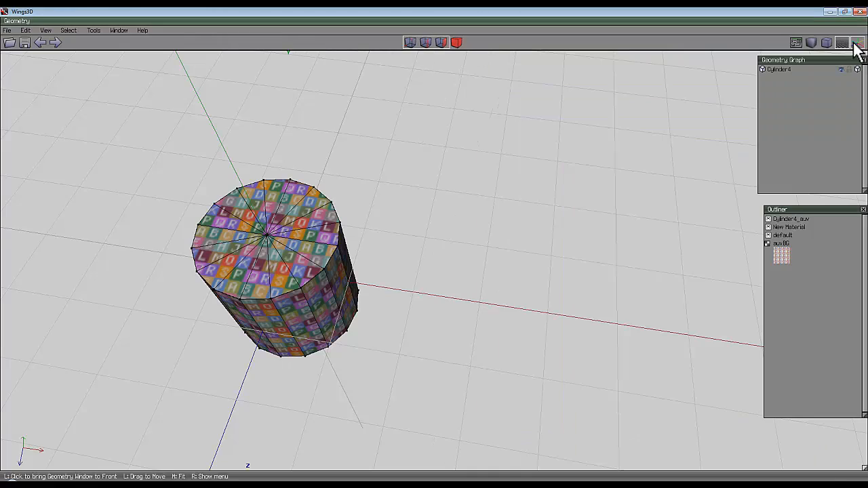
pyautogui.click(457, 44)
pyautogui.rightClick(453, 107)
pyautogui.click(499, 354)
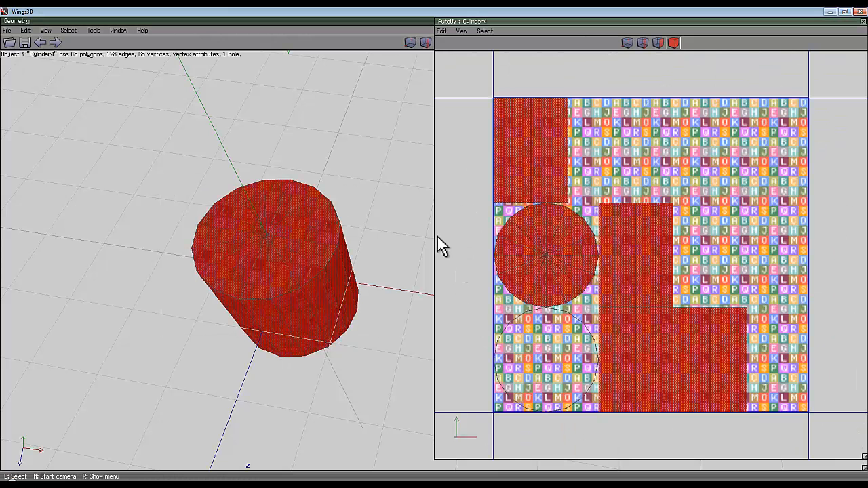
# - Clear the selection and compare the wedge-divided top face in the UV charts with the texture on the cylinder
pyautogui.middleClick(412, 200)
pyautogui.scroll(5, 431, 252)
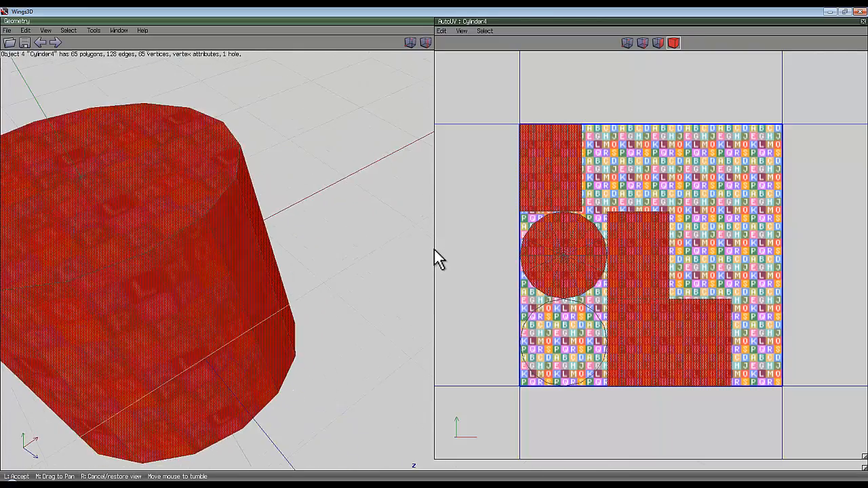
pyautogui.scroll(-4, 434, 249)
pyautogui.click(434, 249)
pyautogui.press('space')
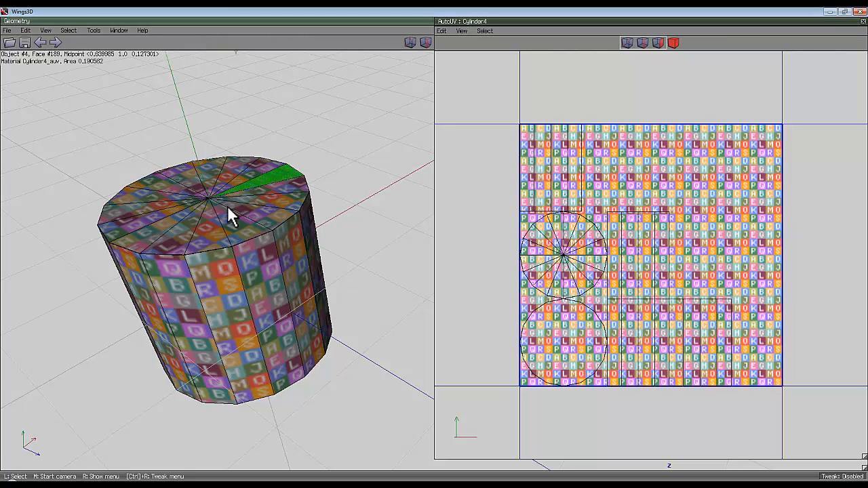
pyautogui.middleClick(326, 124)
pyautogui.click(434, 248)
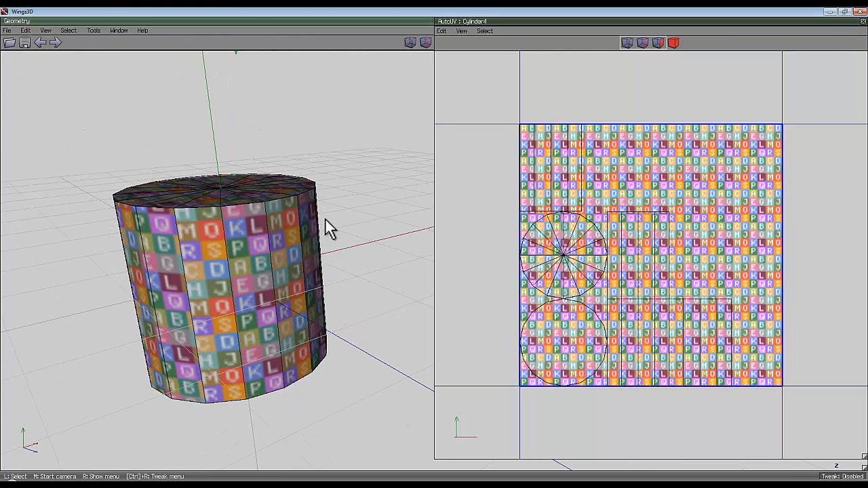
# - Switch to edge selection on the cylinder and close the UV layout
pyautogui.click(425, 44)
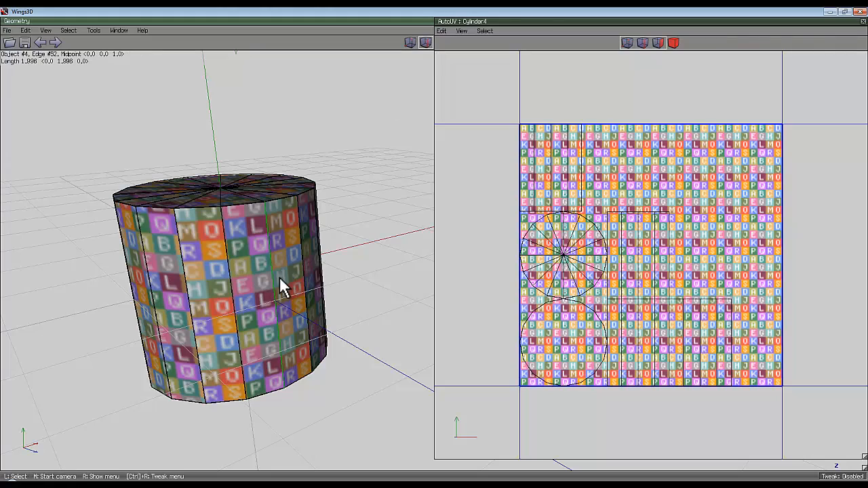
pyautogui.click(862, 23)
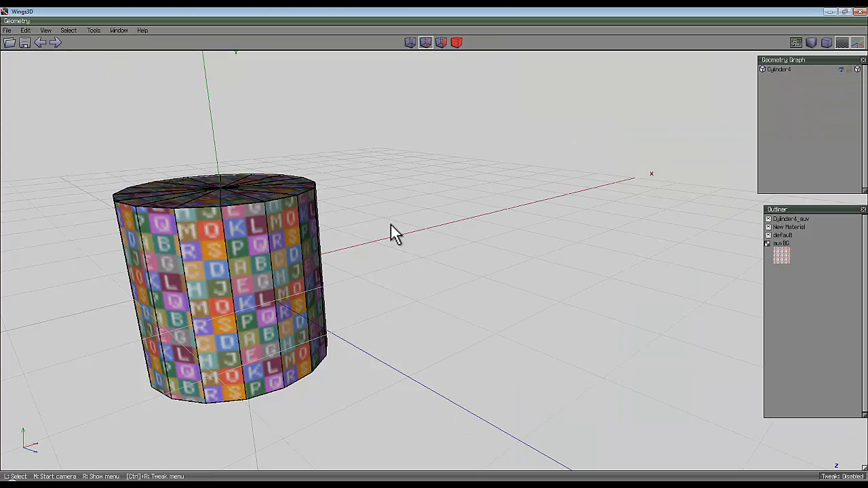
# - Select the ring of vertical edges around the cylinder's side and convert it to a selection of all side faces
pyautogui.click(276, 280)
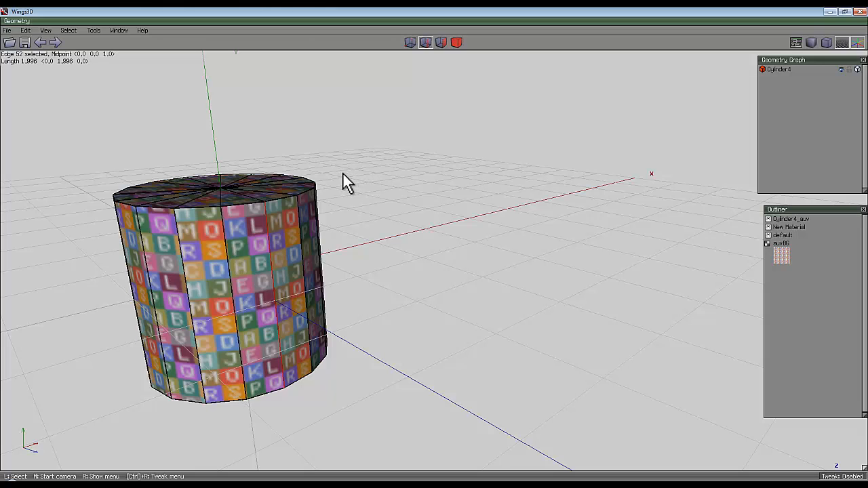
pyautogui.press('g')
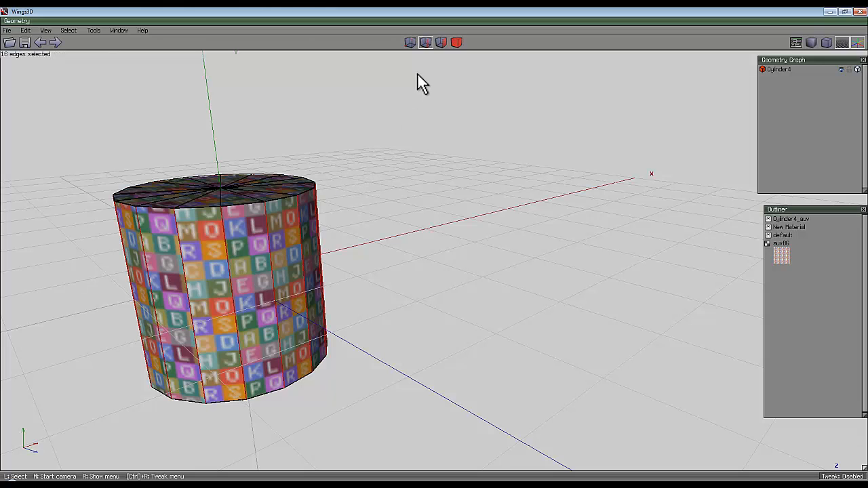
pyautogui.click(442, 42)
pyautogui.middleClick(320, 147)
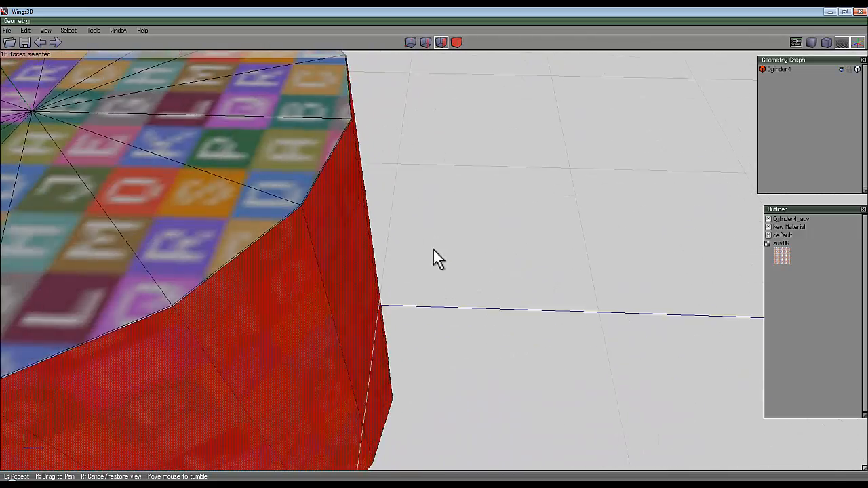
pyautogui.click(434, 249)
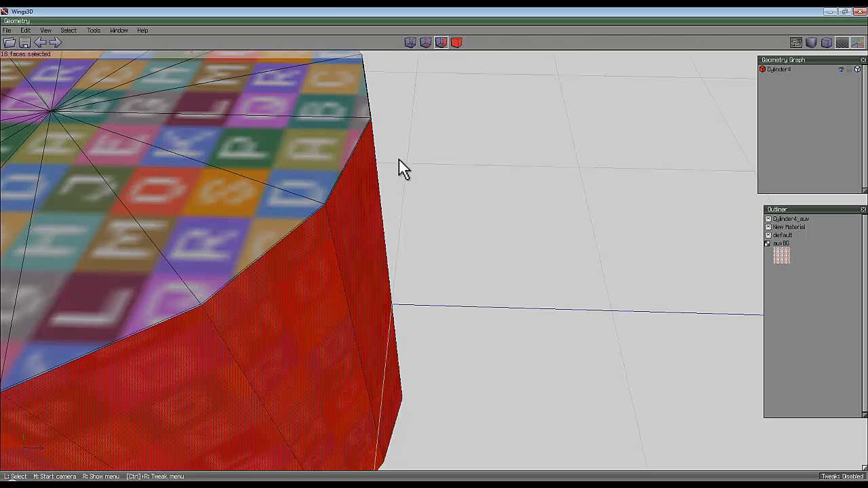
# - Grow the side-face selection by one row and open it in UV Mapping segmenting, using edge selection
pyautogui.press('+')
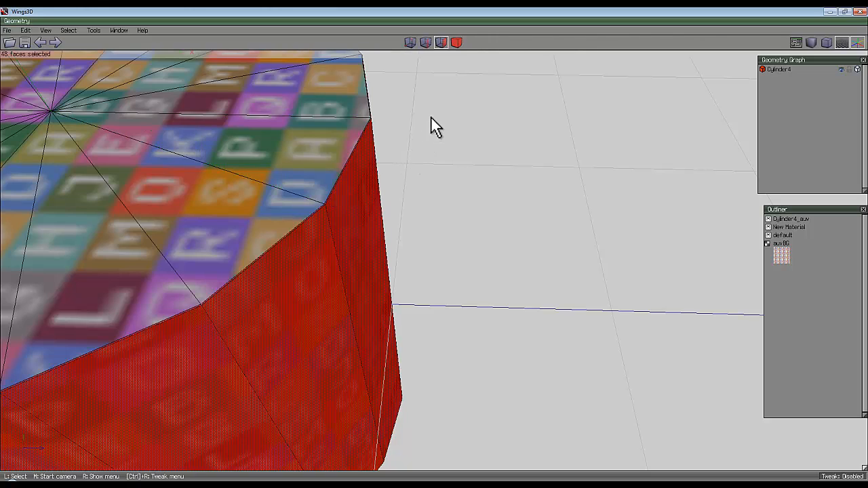
pyautogui.rightClick(432, 118)
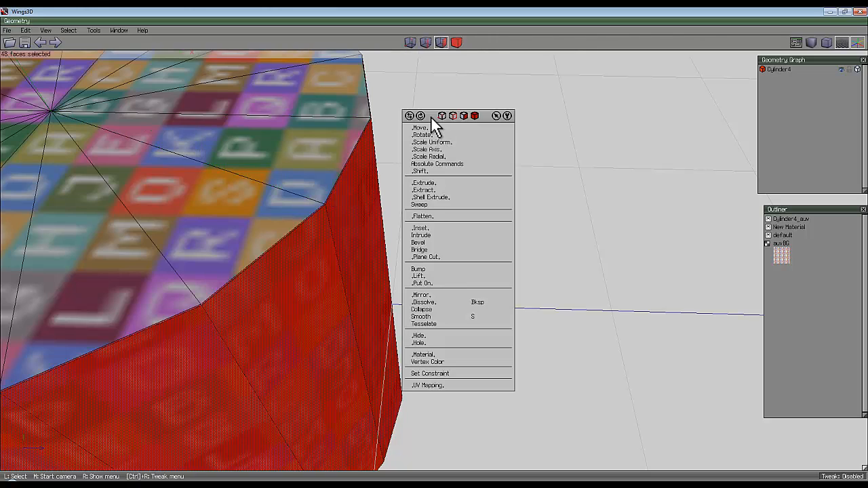
pyautogui.click(440, 384)
pyautogui.middleClick(323, 247)
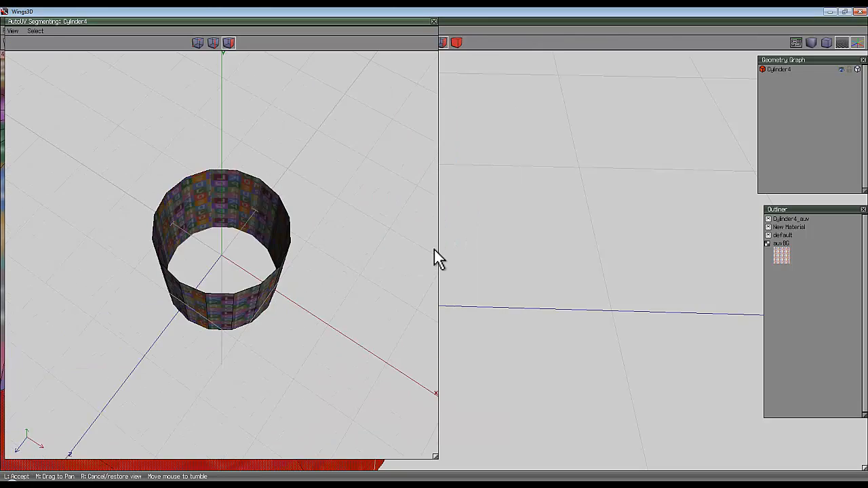
pyautogui.click(258, 224)
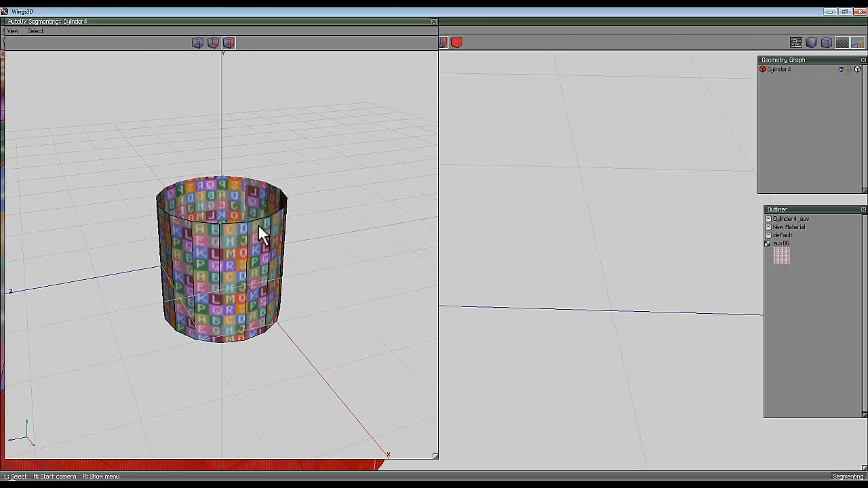
pyautogui.middleClick(436, 249)
pyautogui.click(433, 250)
pyautogui.click(213, 41)
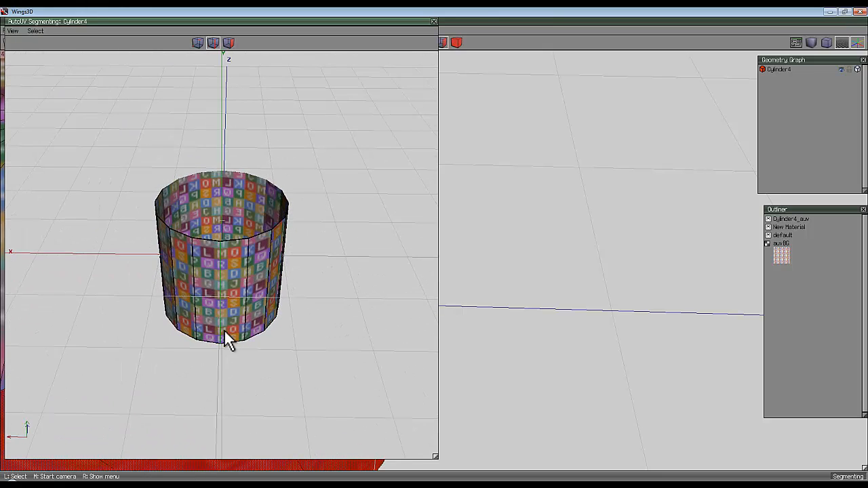
pyautogui.click(247, 295)
pyautogui.press('g')
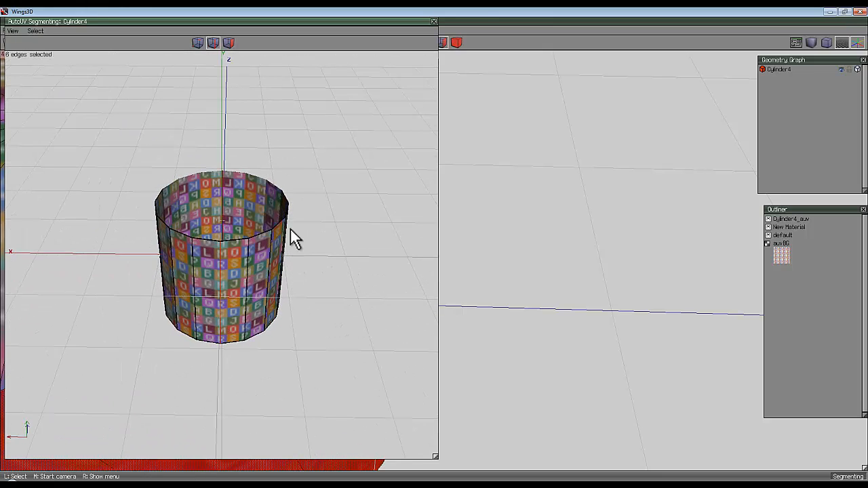
pyautogui.rightClick(325, 176)
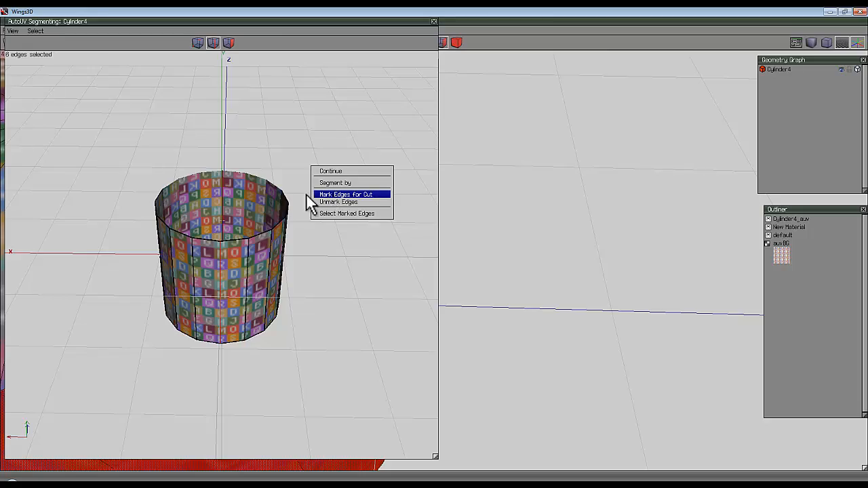
pyautogui.click(316, 194)
pyautogui.middleClick(434, 248)
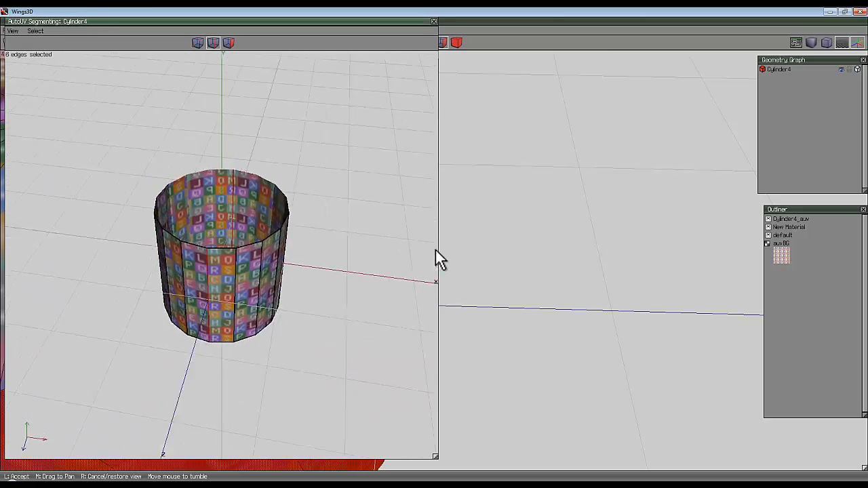
pyautogui.scroll(5, 434, 249)
pyautogui.click(434, 249)
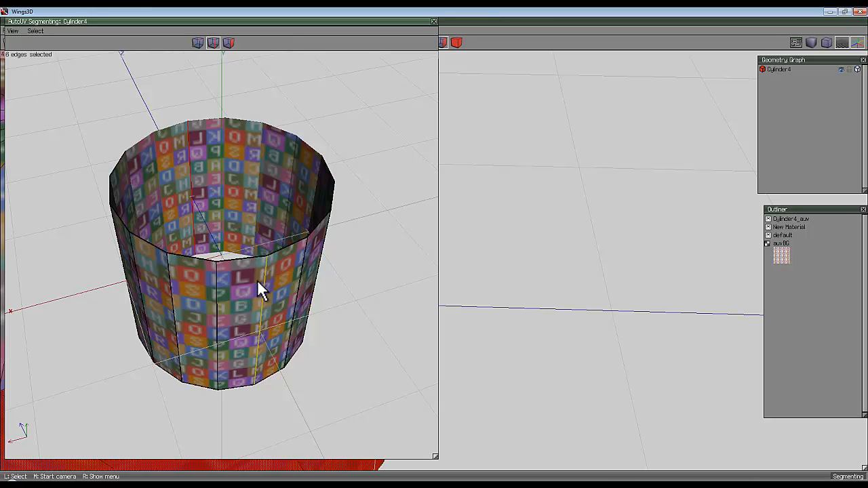
pyautogui.click(180, 186)
pyautogui.press('space')
# - Select one vertical side edge, extend it along its loop across the rim rows, and mark these edges for cut
pyautogui.middleClick(294, 168)
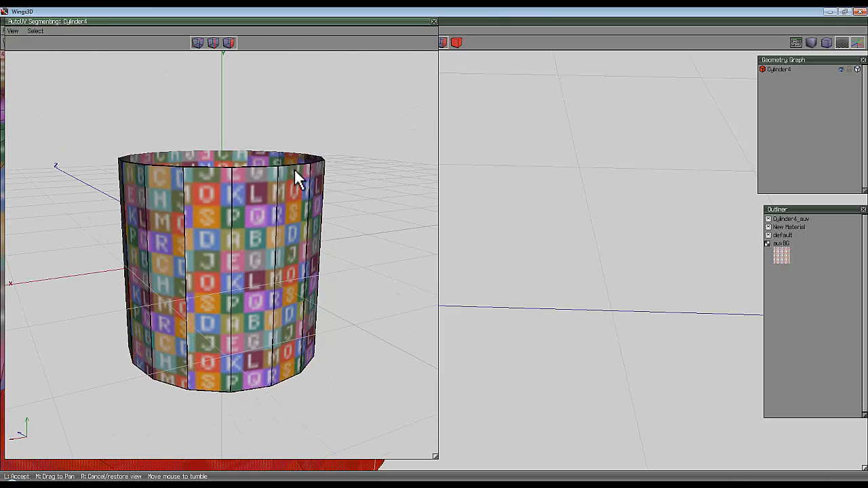
pyautogui.click(295, 168)
pyautogui.click(283, 242)
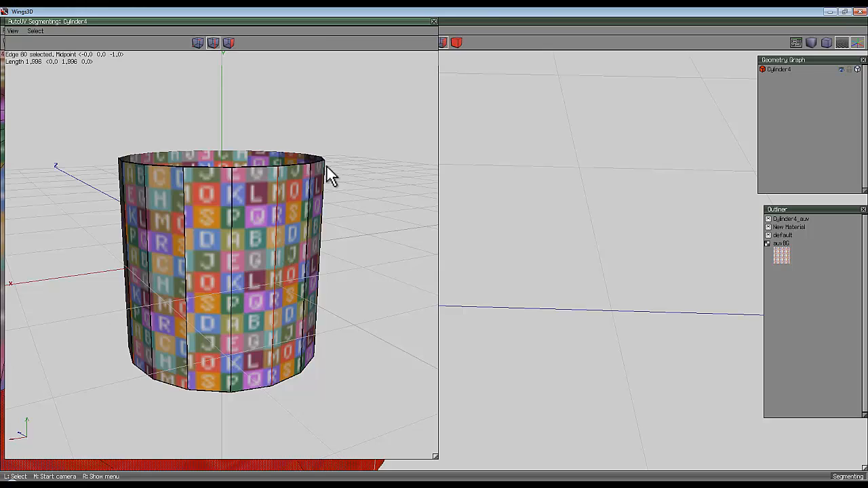
pyautogui.middleClick(336, 130)
pyautogui.click(433, 249)
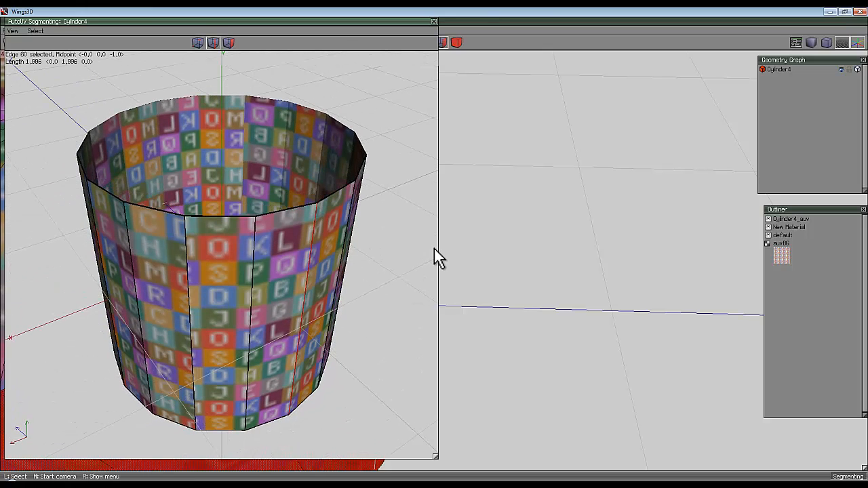
pyautogui.press('l')
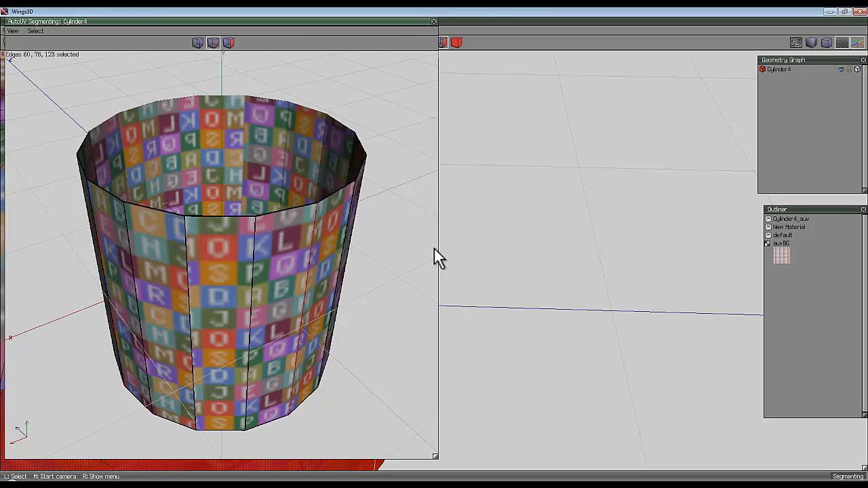
pyautogui.scroll(5, 352, 165)
pyautogui.scroll(-5, 400, 147)
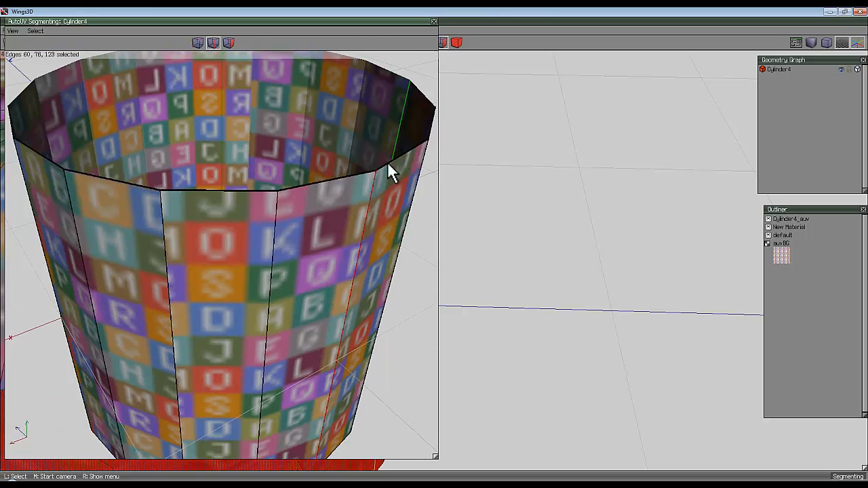
pyautogui.scroll(-3, 150, 115)
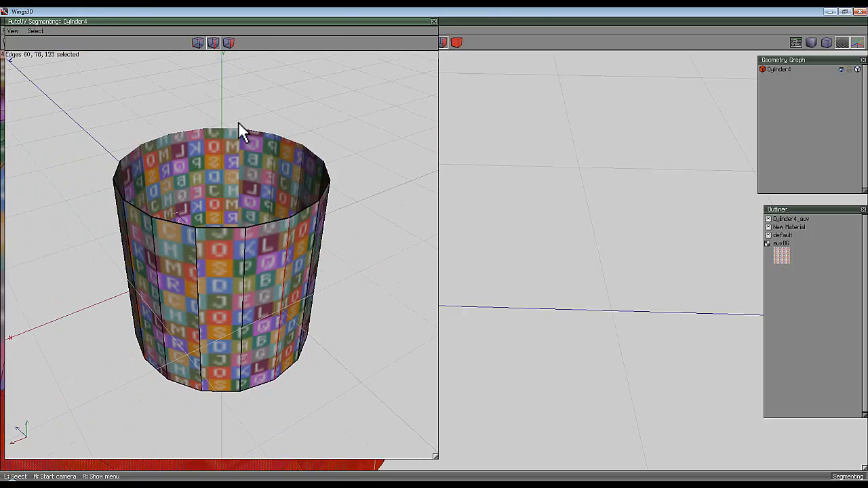
pyautogui.rightClick(274, 81)
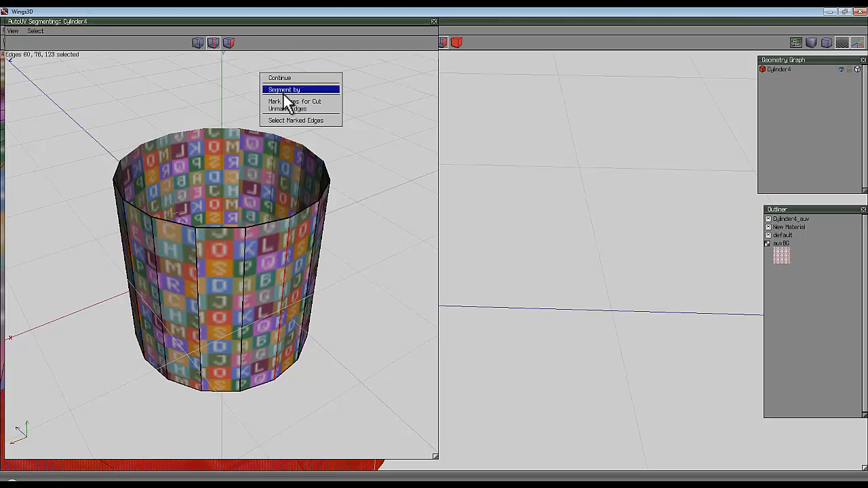
pyautogui.click(284, 101)
# - Continue from segmenting to chart the cut side faces as one strip, and inspect it in the UV layout
pyautogui.rightClick(244, 83)
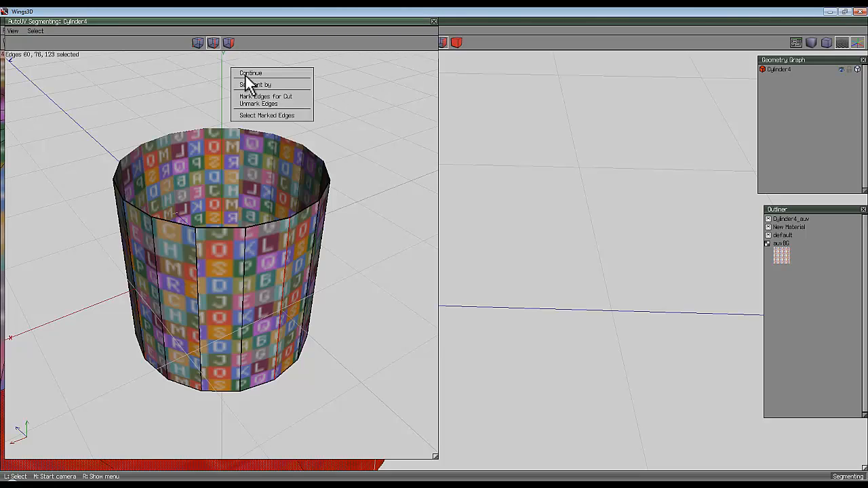
pyautogui.click(260, 73)
pyautogui.click(266, 73)
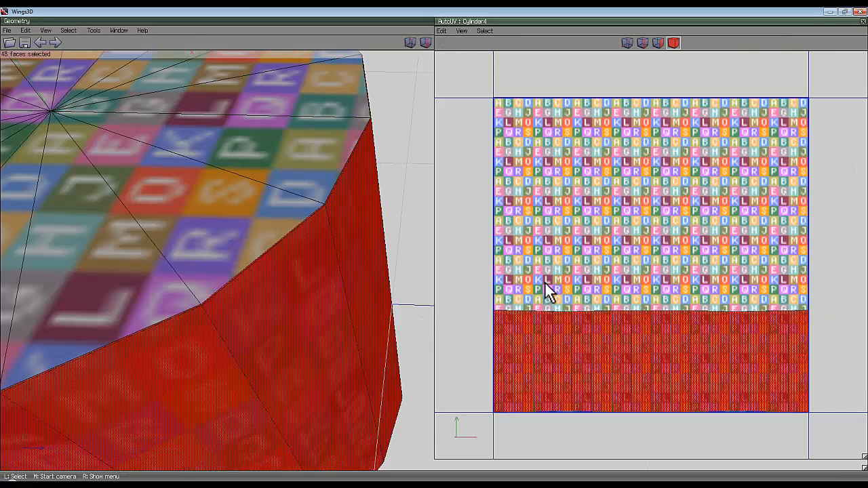
pyautogui.scroll(5, 639, 320)
pyautogui.scroll(-4, 658, 358)
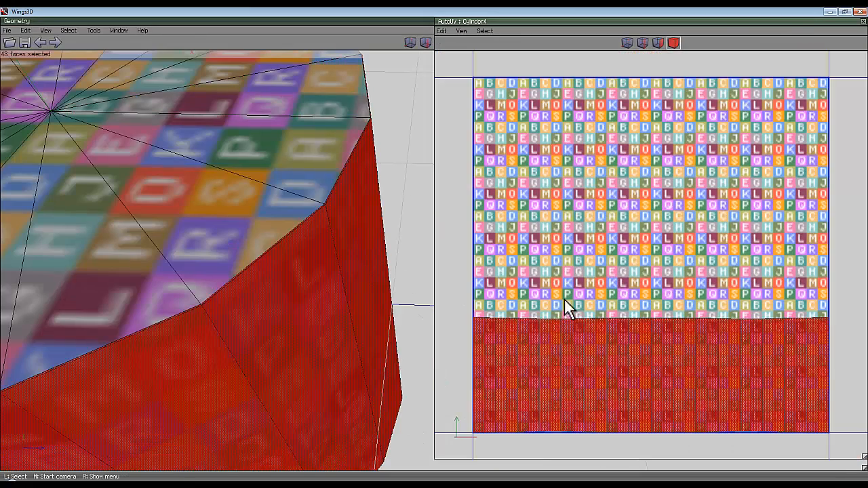
pyautogui.scroll(4, 625, 341)
pyautogui.scroll(-3, 630, 268)
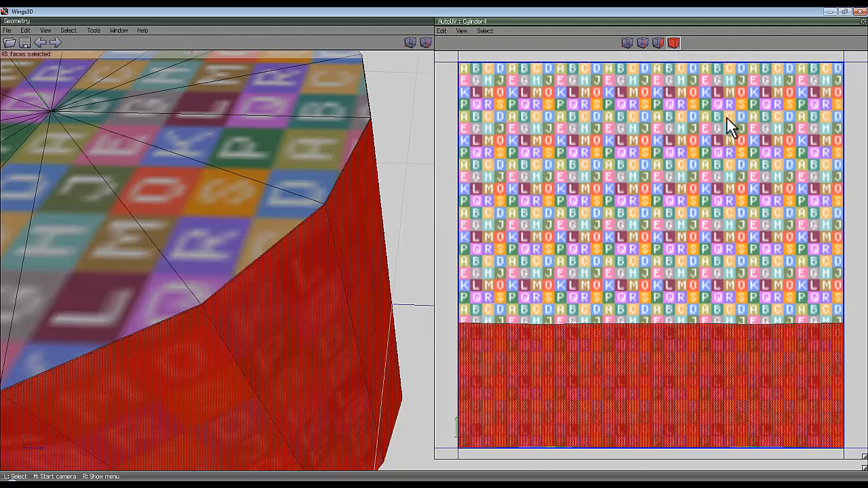
# - Select all vertical edges of the side strip in the UV layout and scale them by numeric entry to straighten them
pyautogui.click(644, 57)
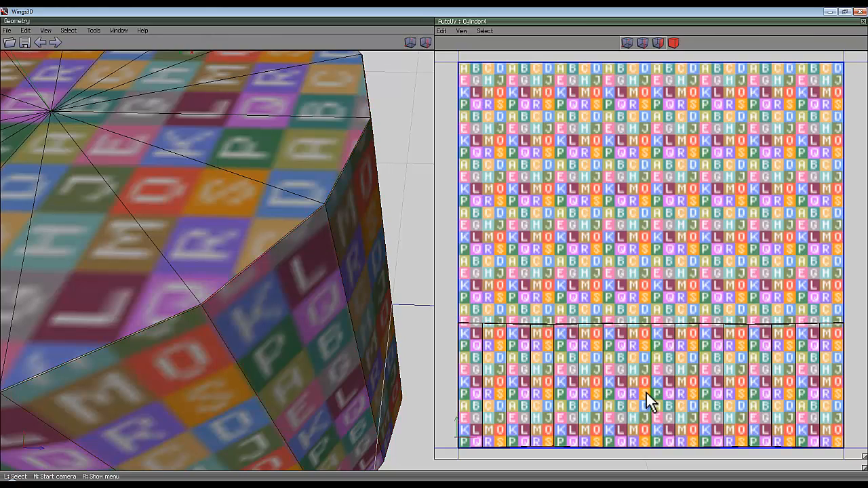
pyautogui.click(655, 342)
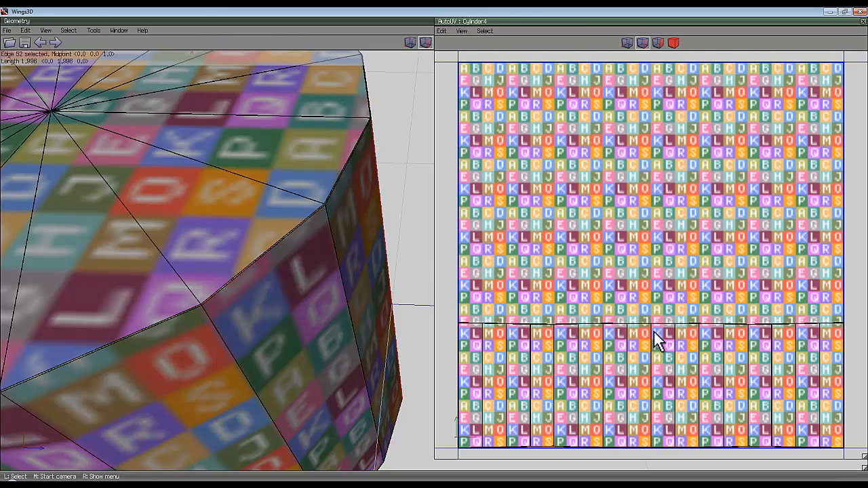
pyautogui.click(652, 256)
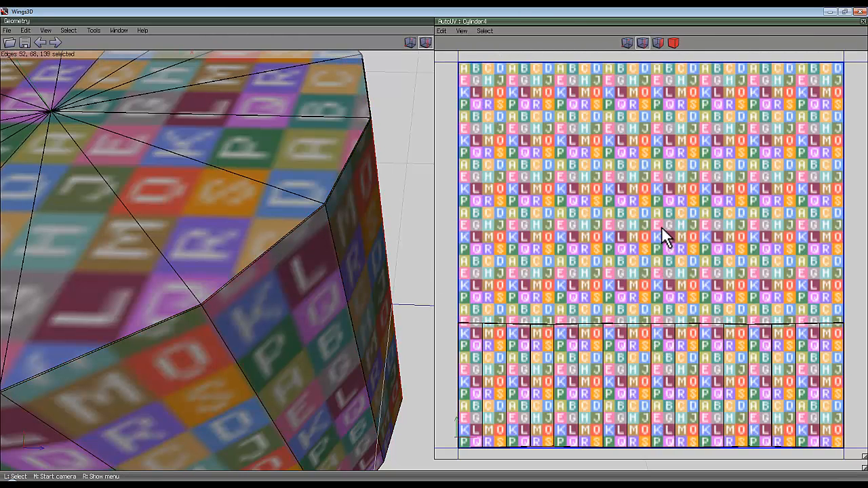
pyautogui.press('g')
pyautogui.rightClick(628, 215)
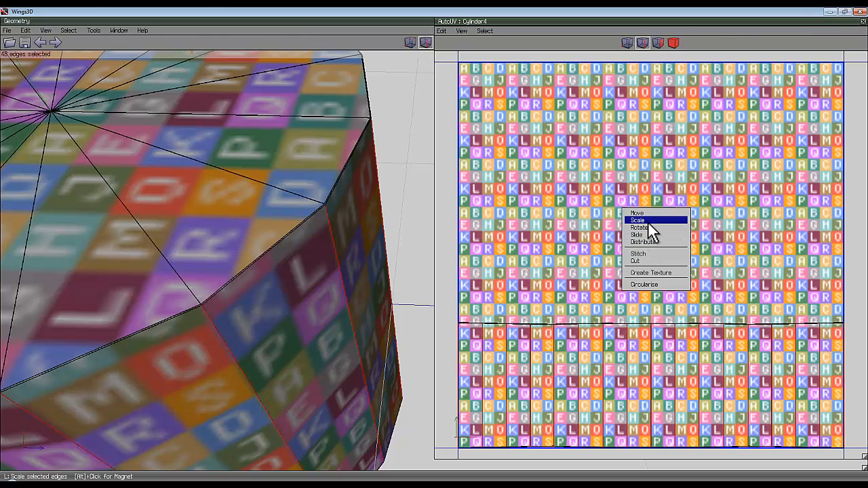
pyautogui.click(650, 220)
pyautogui.click(671, 235)
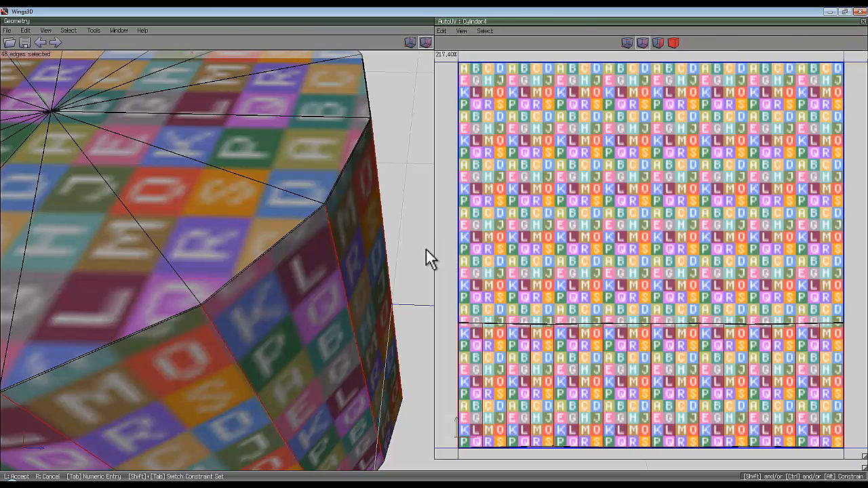
pyautogui.press('Tab')
pyautogui.press('Return')
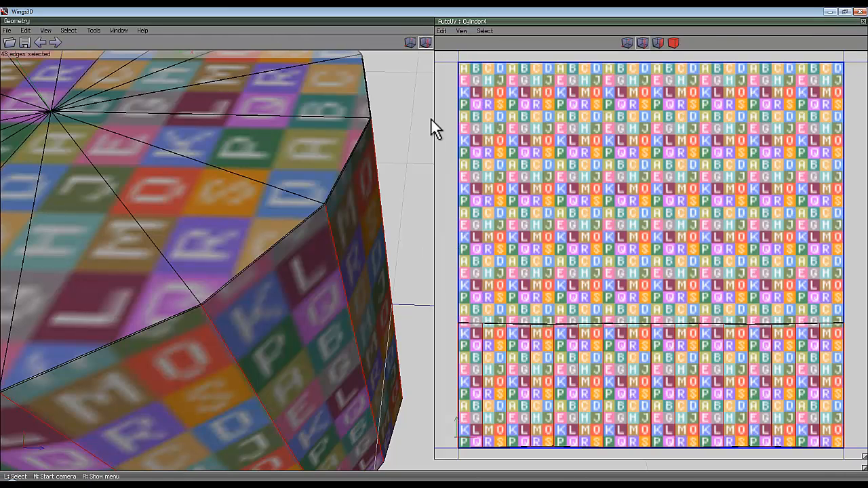
# - Invert the selection to the side strip's horizontal edges and scale them by numeric entry to straighten them
pyautogui.click(483, 30)
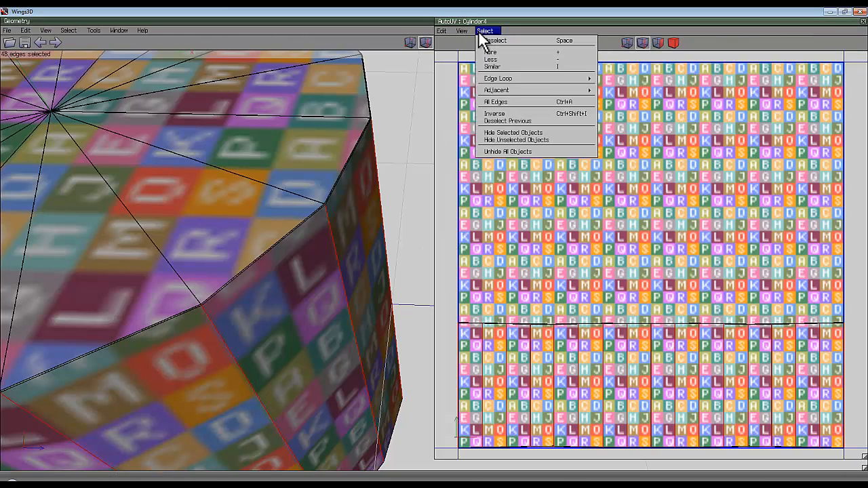
pyautogui.click(510, 114)
pyautogui.rightClick(631, 224)
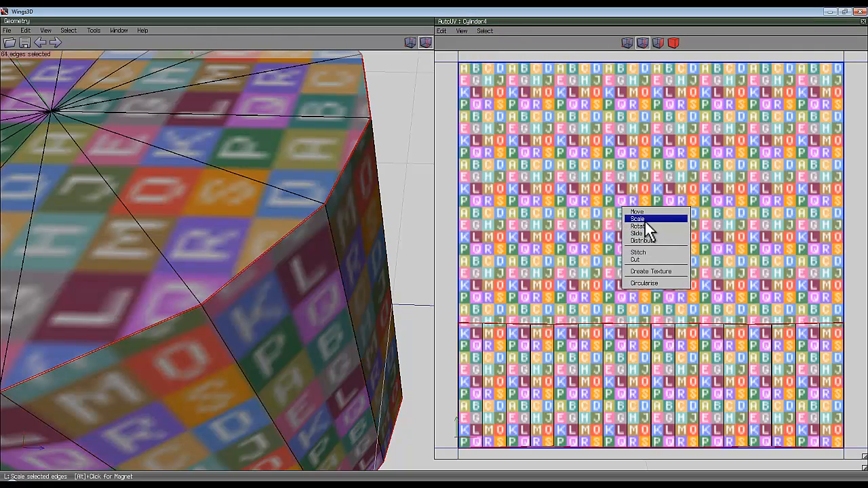
pyautogui.click(646, 223)
pyautogui.click(670, 238)
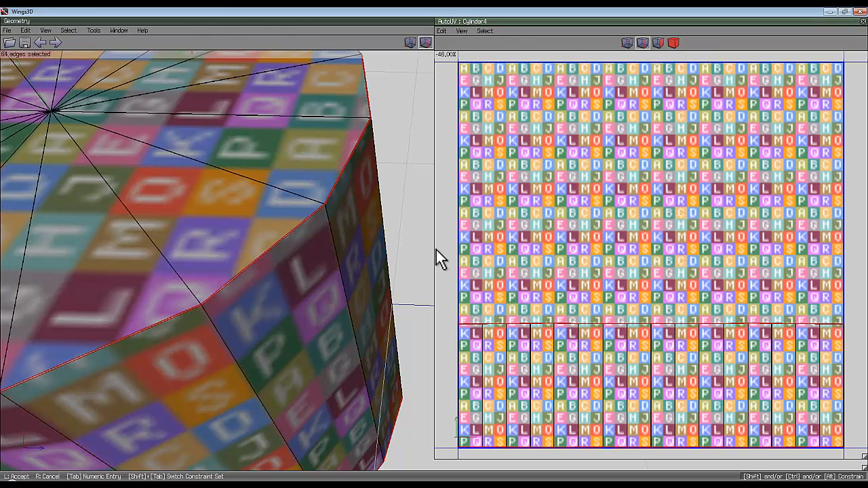
pyautogui.press('Tab')
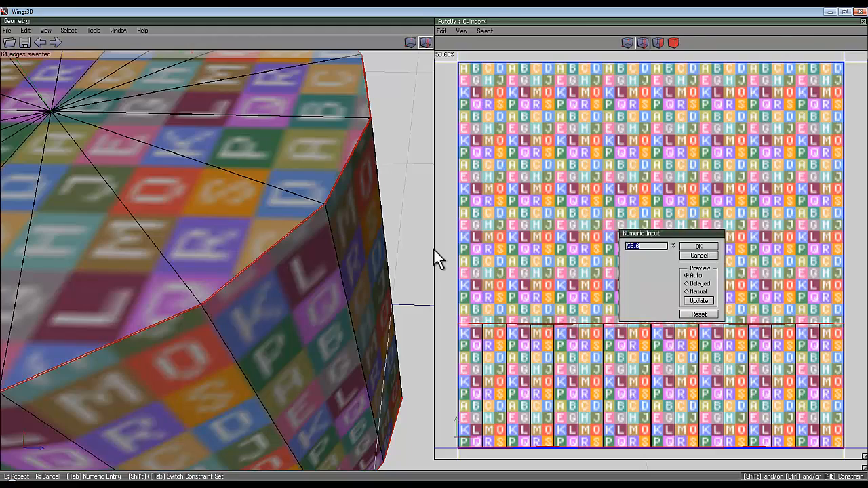
pyautogui.press('Return')
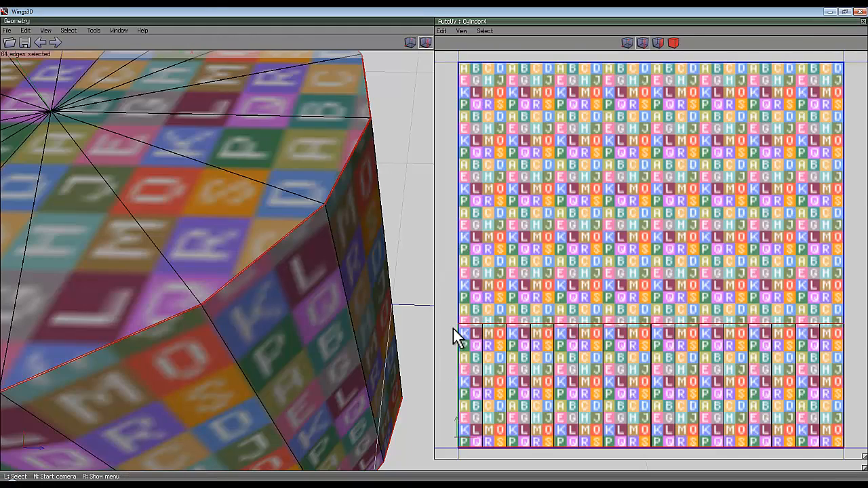
# - Examine the straightened side strip's upper border and alignment against the letter grid up close, and clear the edge selection
pyautogui.scroll(2, 453, 329)
pyautogui.scroll(3, 512, 363)
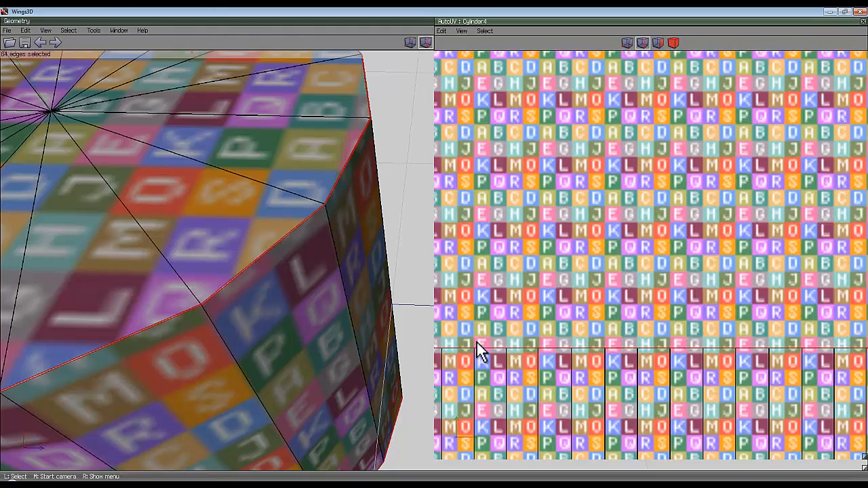
pyautogui.scroll(3, 478, 370)
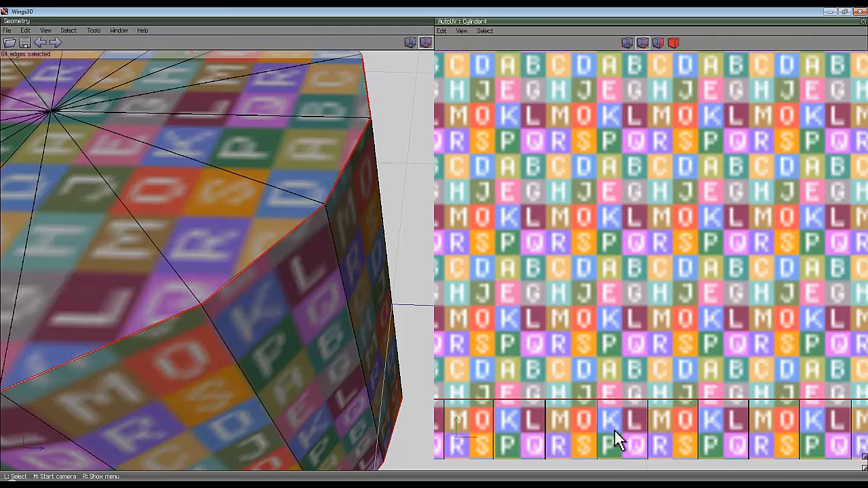
pyautogui.press('a')
pyautogui.scroll(4, 622, 406)
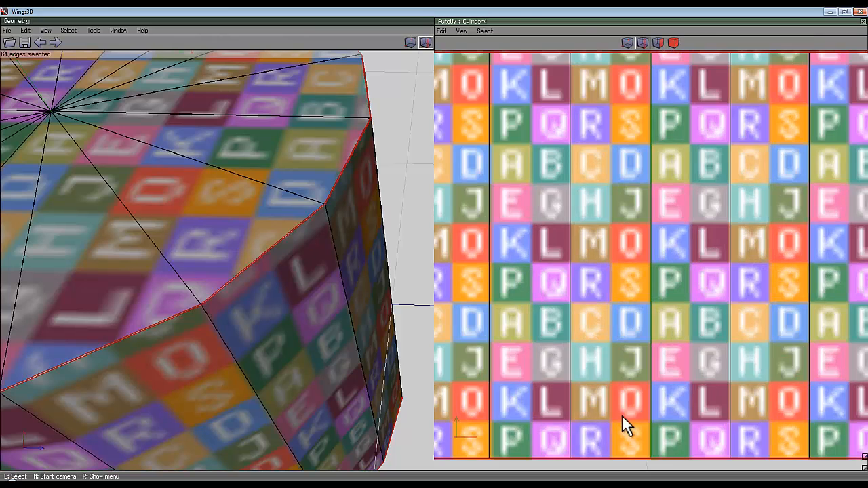
pyautogui.scroll(-4, 621, 415)
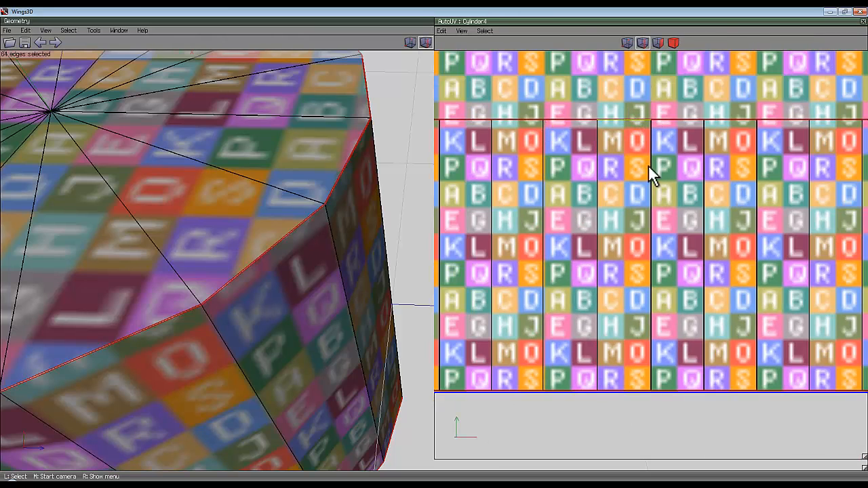
pyautogui.scroll(-5, 652, 182)
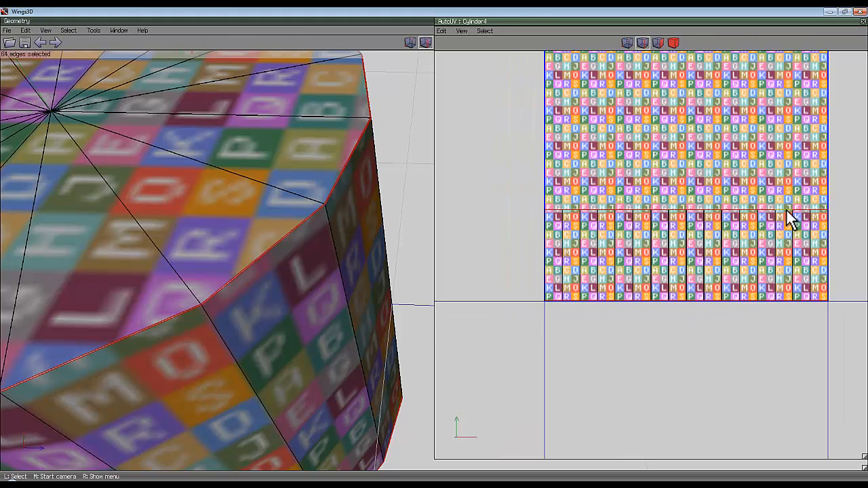
pyautogui.moveTo(790, 218); pyautogui.dragTo(790, 219, button='middle')
pyautogui.scroll(10, 652, 261)
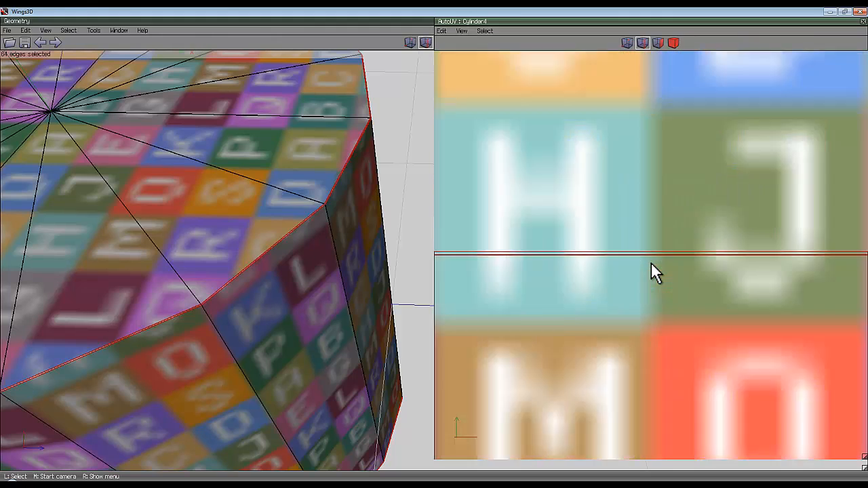
pyautogui.scroll(-4, 646, 256)
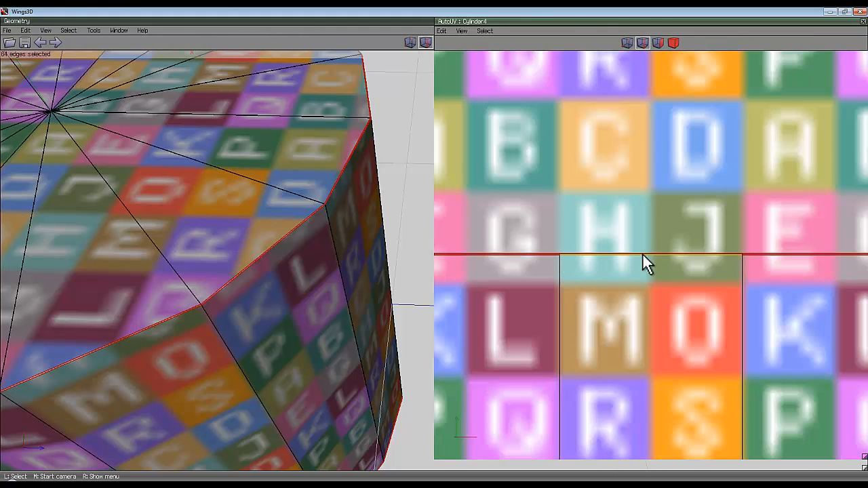
pyautogui.press('space')
pyautogui.scroll(-8, 642, 216)
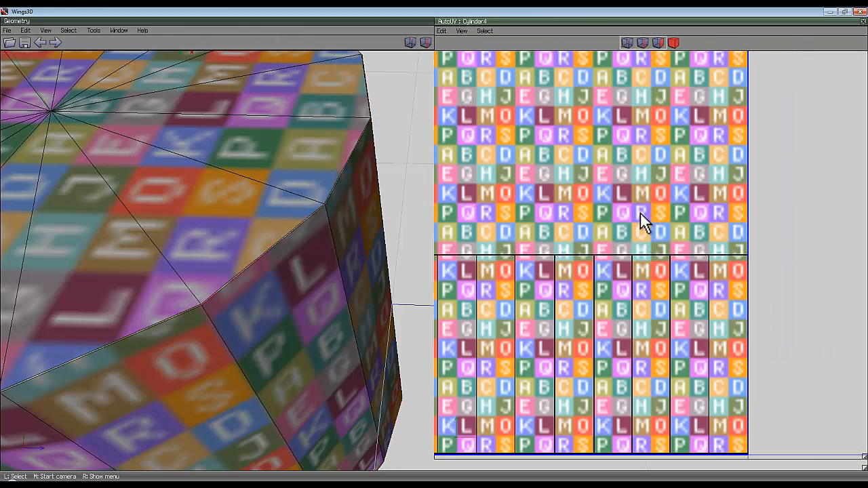
pyautogui.scroll(-2, 608, 162)
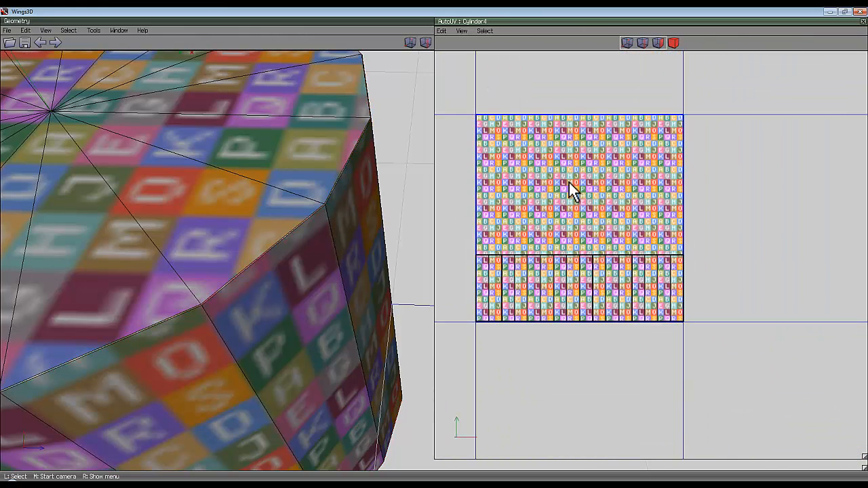
pyautogui.scroll(2, 563, 178)
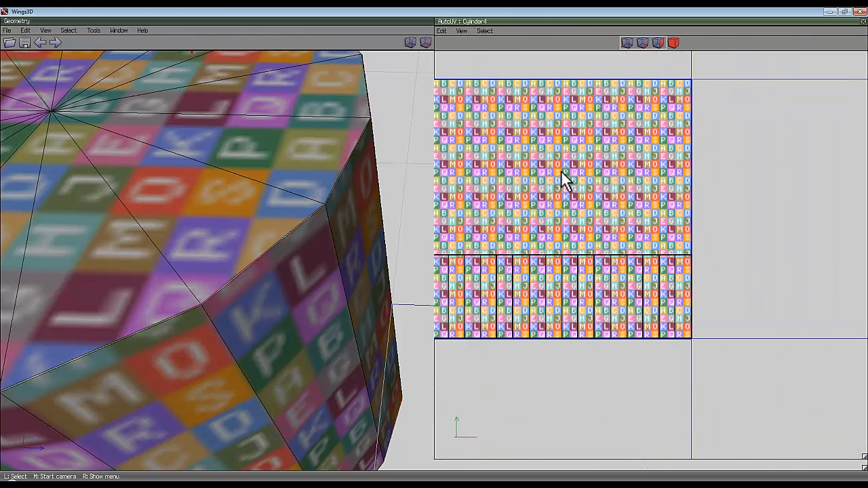
# - Close the UV layout and reopen UV mapping with the whole cylinder selected
pyautogui.click(863, 23)
pyautogui.scroll(-5, 535, 126)
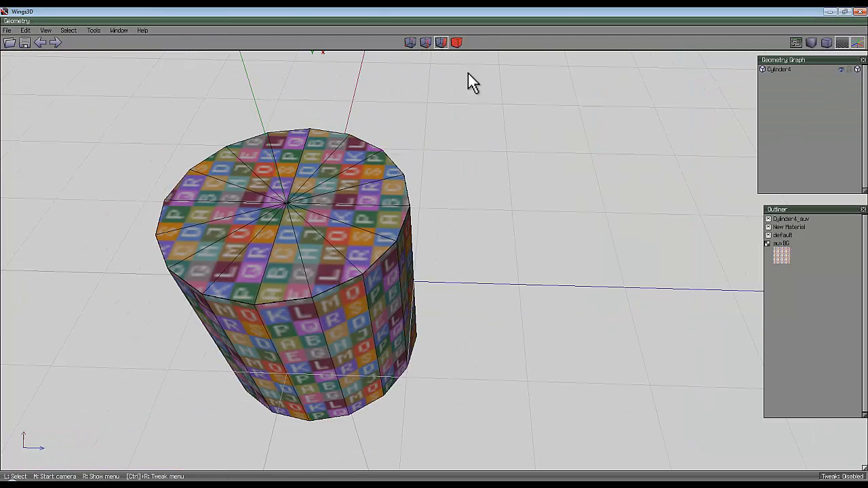
pyautogui.hotkey('ctrl', 'a')
pyautogui.rightClick(539, 143)
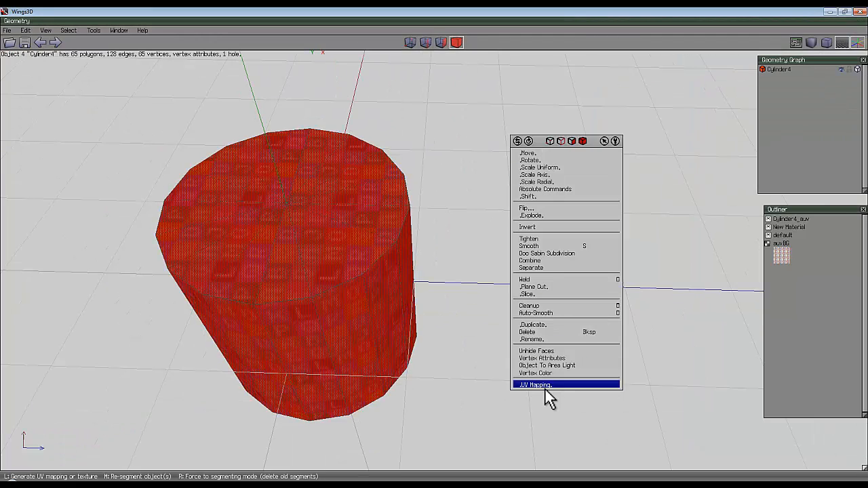
pyautogui.click(544, 388)
pyautogui.scroll(3, 640, 265)
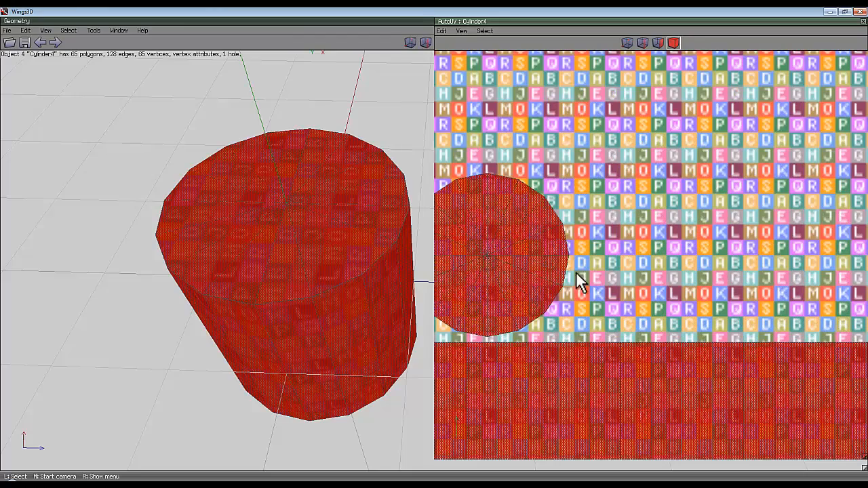
# - Move the circular cap chart by about 0.19 horizontally and 0.13 vertically, into open space above the side strip
pyautogui.click(673, 43)
pyautogui.click(507, 304)
pyautogui.moveTo(507, 304); pyautogui.dragTo(437, 257)
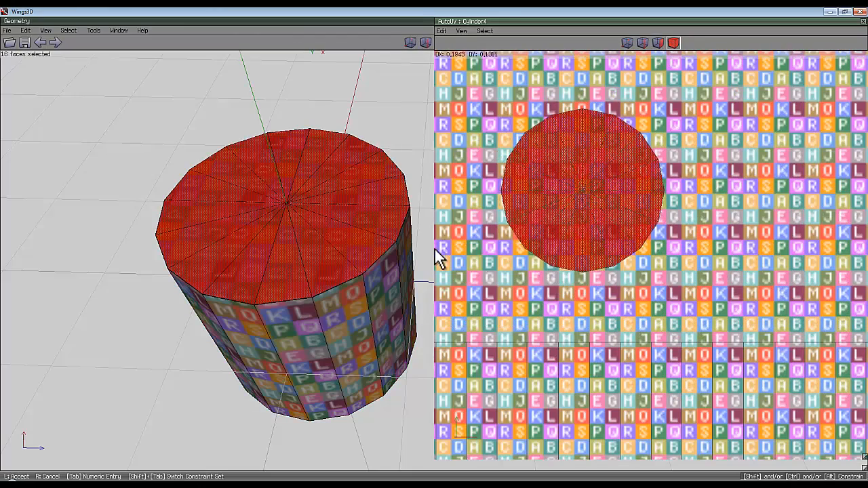
pyautogui.click(437, 258)
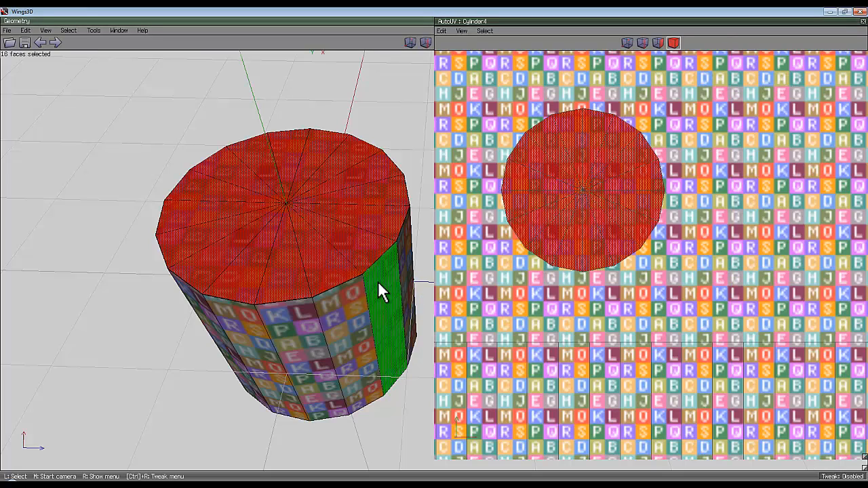
pyautogui.click(593, 162)
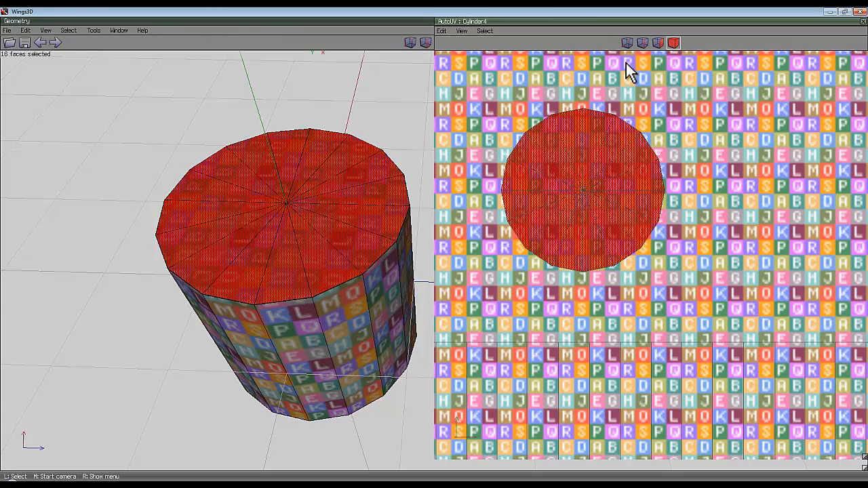
# - Cut all edges of the circular cap chart to split it into separate triangular wedges, and switch to picking whole charts
pyautogui.click(642, 42)
pyautogui.rightClick(675, 113)
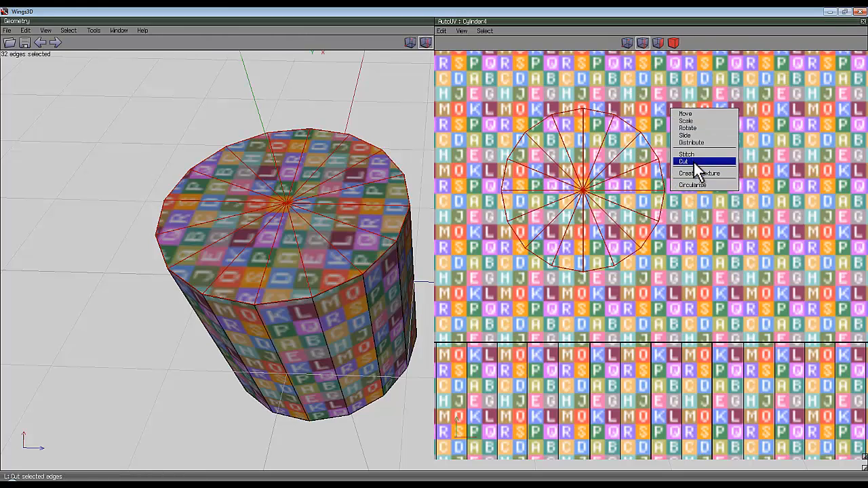
pyautogui.click(697, 184)
pyautogui.press('f')
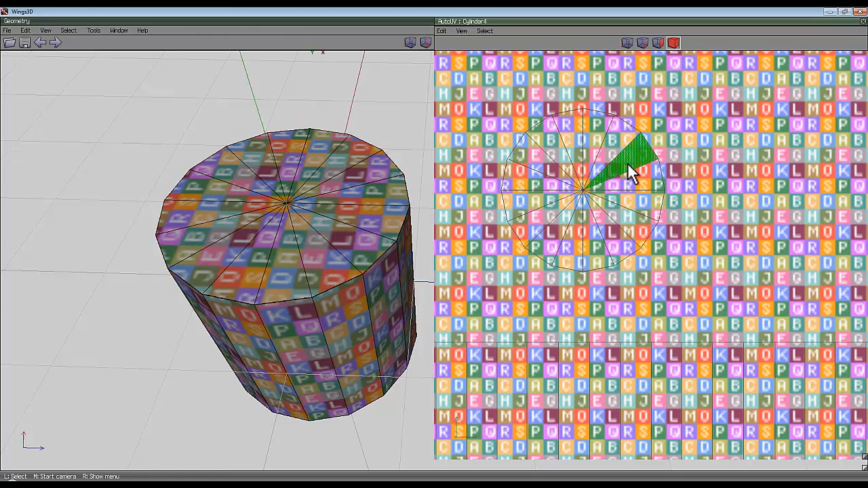
# - Move two cap wedges outward from the circle, the lower one by about 0.036 horizontally and -0.047 vertically
pyautogui.press('m')
pyautogui.click(435, 249)
pyautogui.press('m')
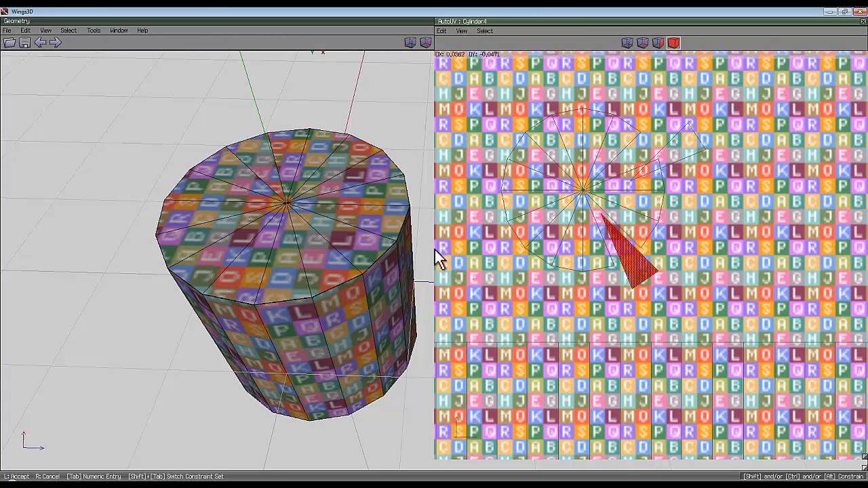
pyautogui.click(634, 261)
# - Select a single edge on the side strip's upper border in the UV layout and cut it
pyautogui.click(637, 41)
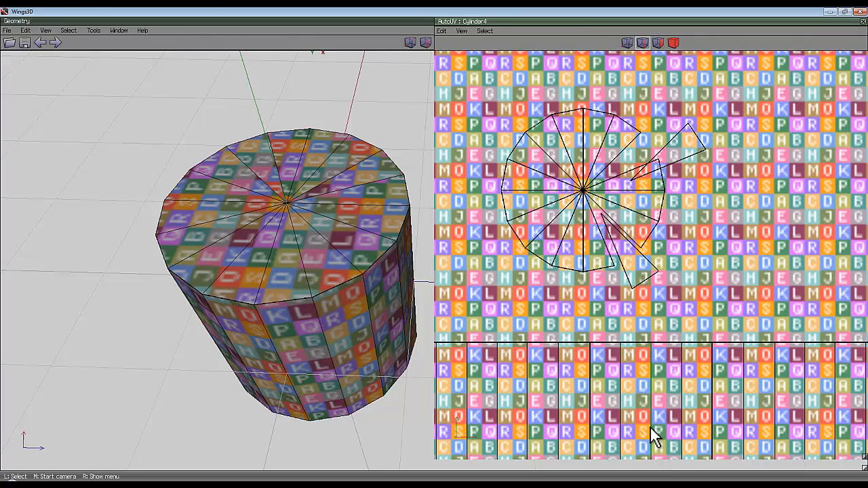
pyautogui.scroll(-3, 667, 352)
pyautogui.scroll(1, 663, 358)
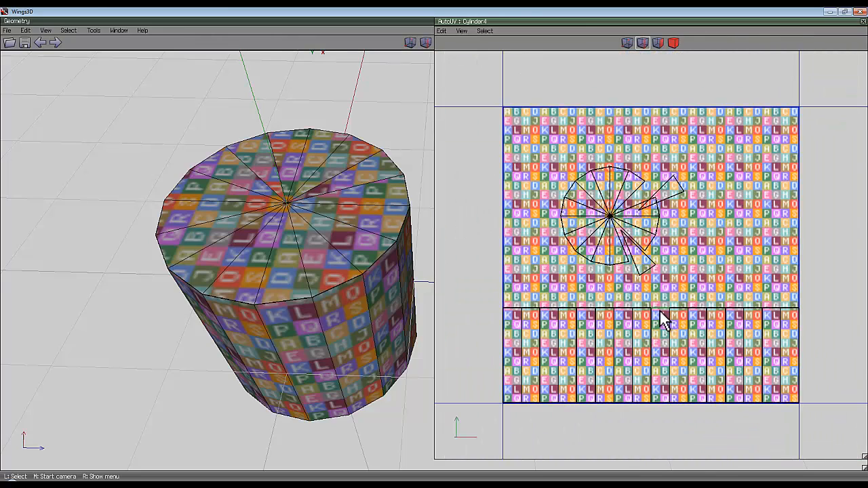
pyautogui.click(658, 319)
pyautogui.rightClick(688, 243)
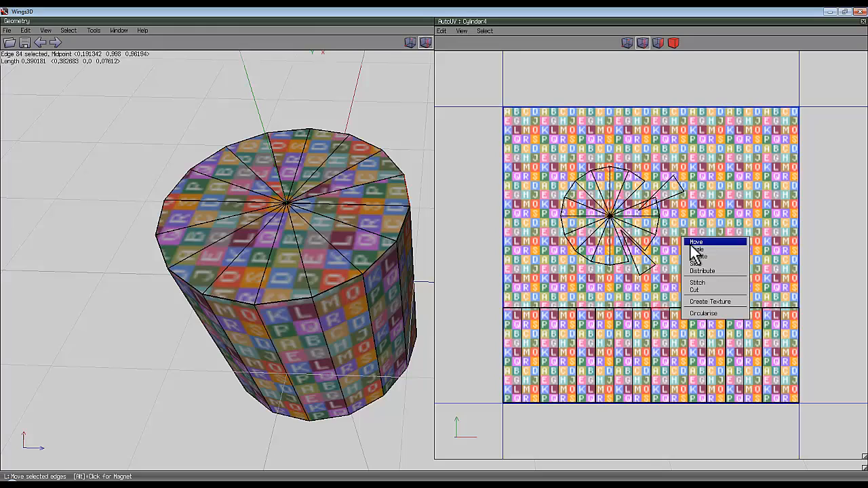
pyautogui.click(707, 290)
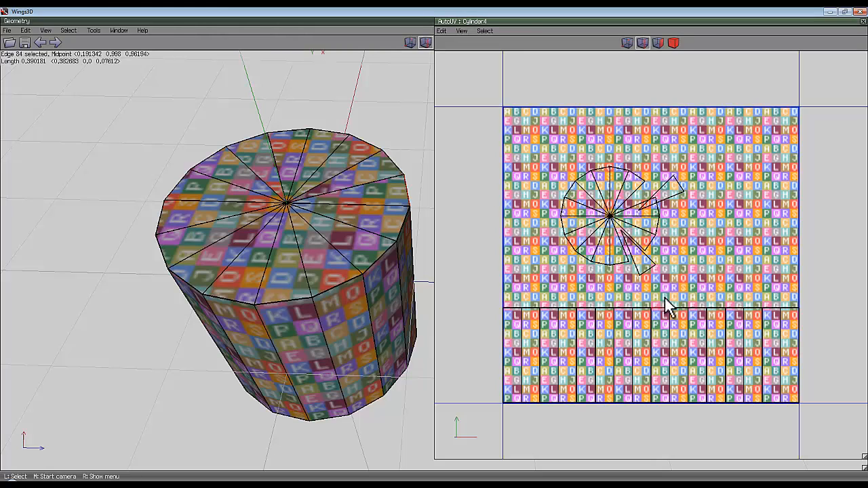
# - Clear the edge selection and examine the side strip's upper border and its charts up close
pyautogui.scroll(5, 660, 339)
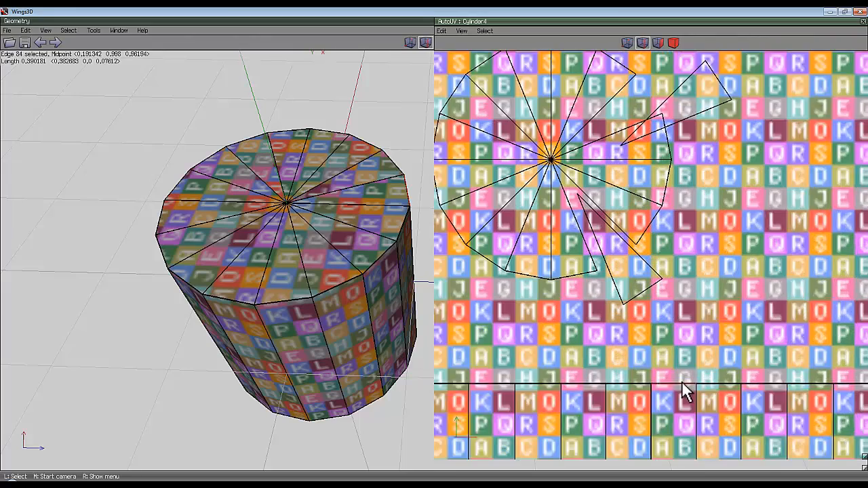
pyautogui.scroll(1, 678, 407)
pyautogui.scroll(-3, 679, 434)
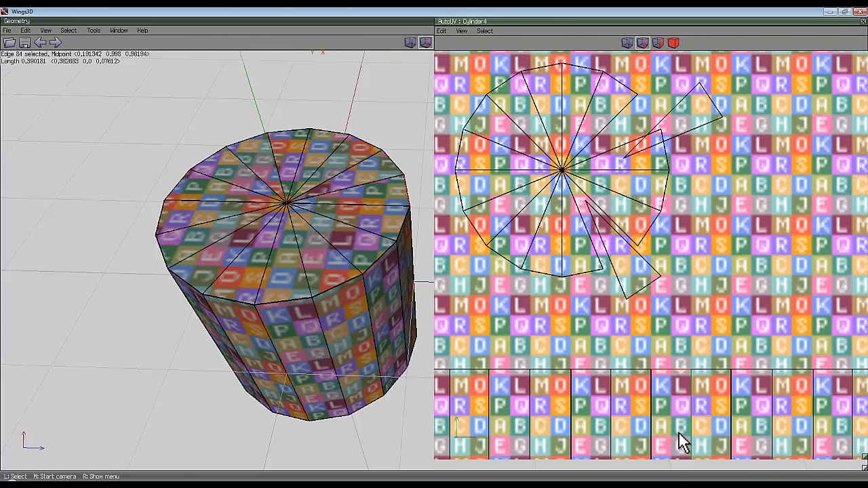
pyautogui.click(719, 415)
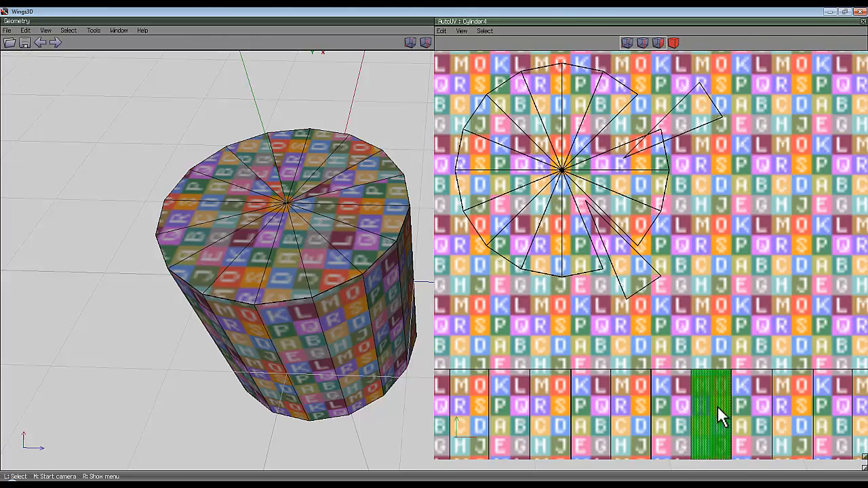
pyautogui.click(671, 398)
pyautogui.scroll(3, 668, 434)
pyautogui.scroll(-1, 670, 409)
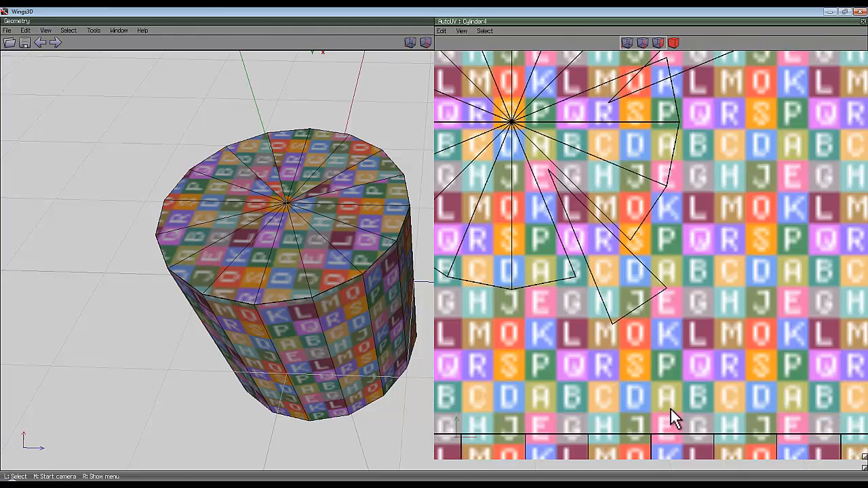
pyautogui.scroll(-2, 678, 407)
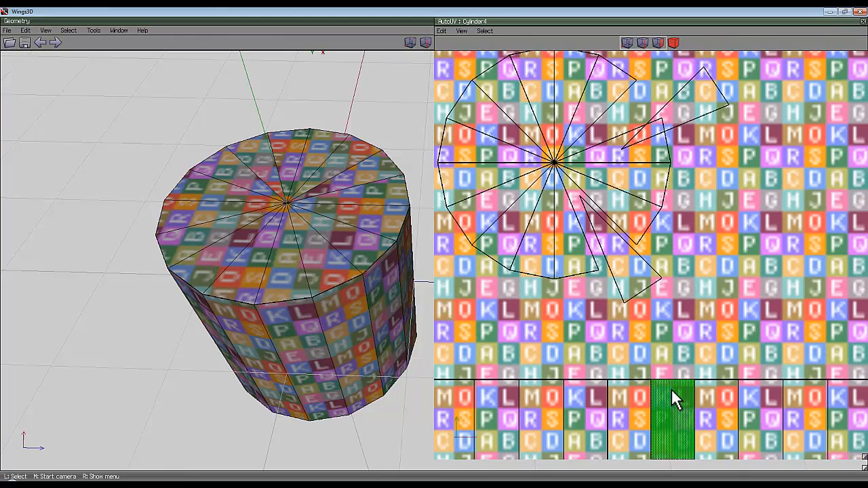
pyautogui.click(671, 392)
pyautogui.scroll(-1, 671, 344)
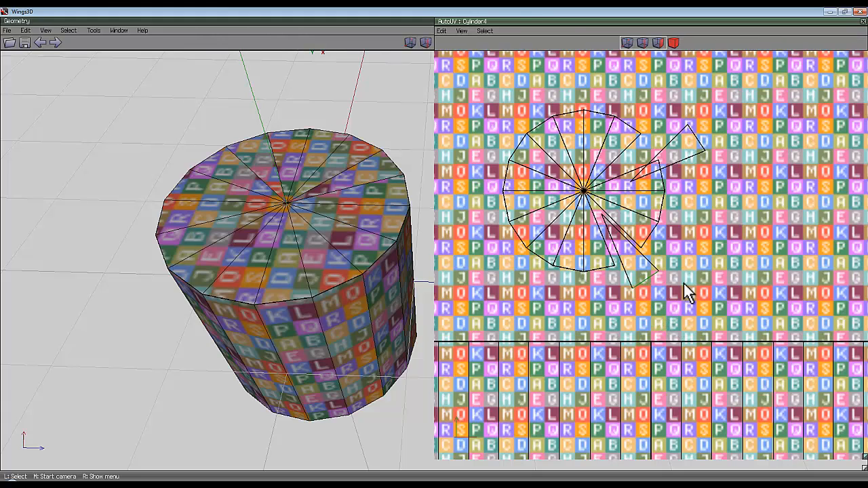
# - Try stitching the lower detached wedge's outer edge to the side strip, inspect the join up close, and undo the stitch
pyautogui.click(652, 277)
pyautogui.rightClick(741, 236)
pyautogui.click(757, 274)
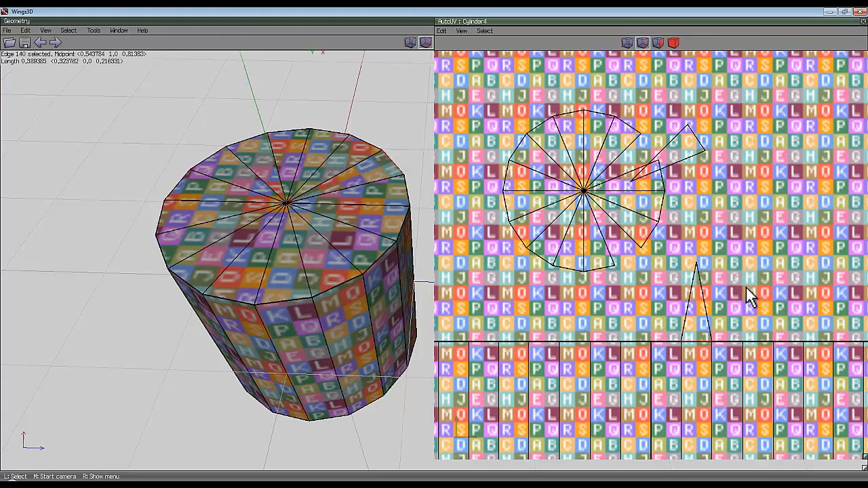
pyautogui.scroll(5, 717, 357)
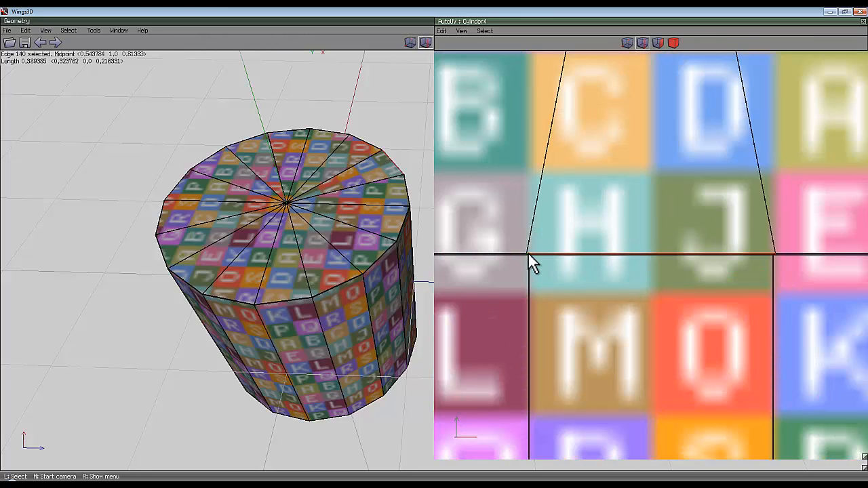
pyautogui.scroll(-4, 670, 246)
pyautogui.scroll(-3, 670, 254)
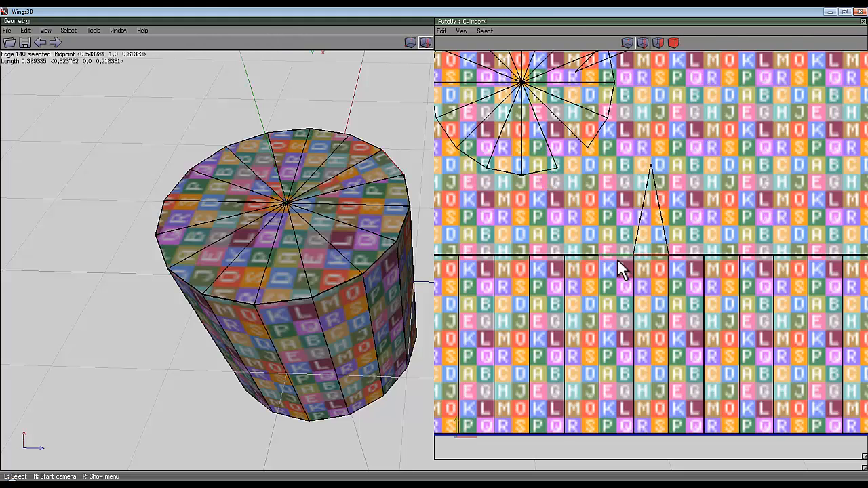
pyautogui.scroll(5, 618, 260)
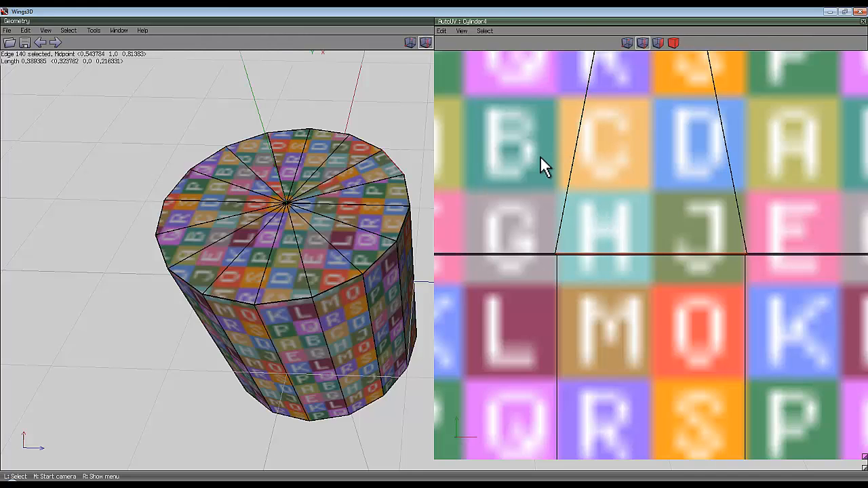
pyautogui.scroll(-8, 556, 185)
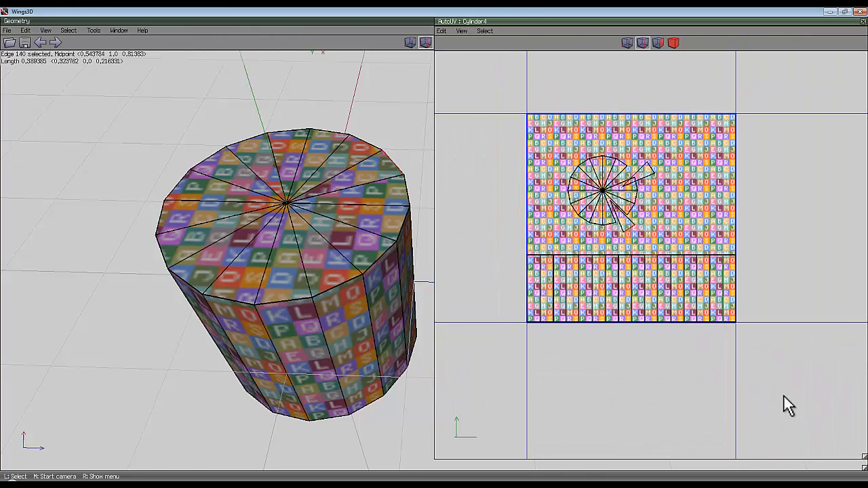
# - Select all charts in the UV layout and normalize their sizes
pyautogui.hotkey('ctrl', 'a')
pyautogui.click(673, 43)
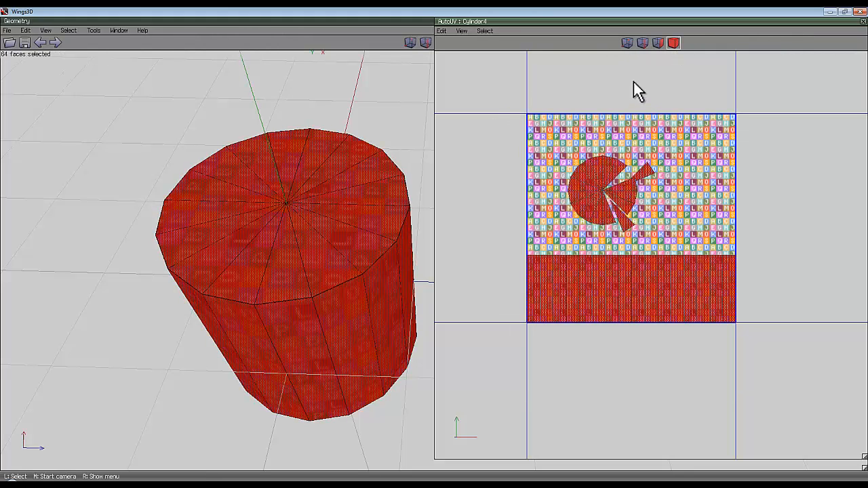
pyautogui.rightClick(633, 82)
pyautogui.click(657, 86)
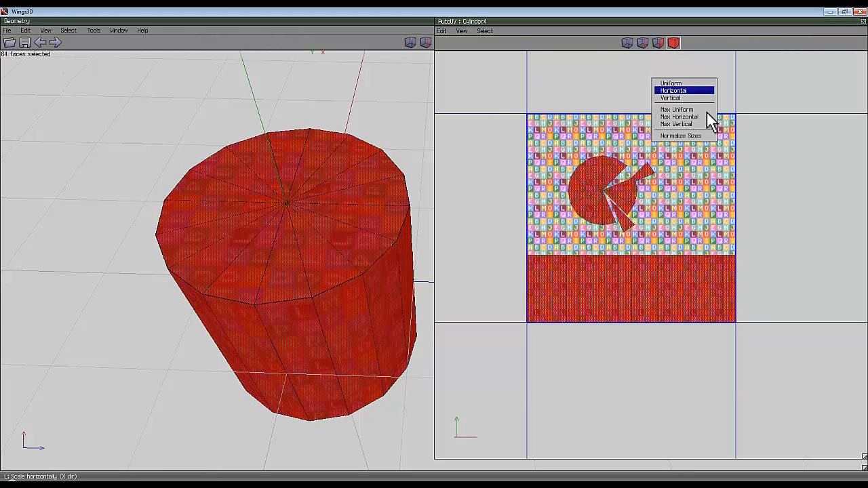
pyautogui.click(689, 139)
# - Stitch the lower detached wedge's outer edge to the side strip and inspect the join up close
pyautogui.scroll(3, 658, 209)
pyautogui.scroll(4, 650, 223)
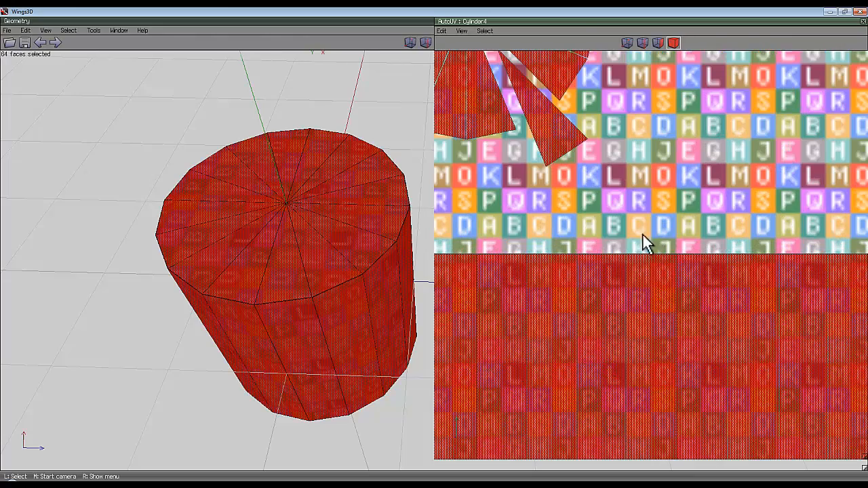
pyautogui.press('space')
pyautogui.click(567, 155)
pyautogui.rightClick(642, 129)
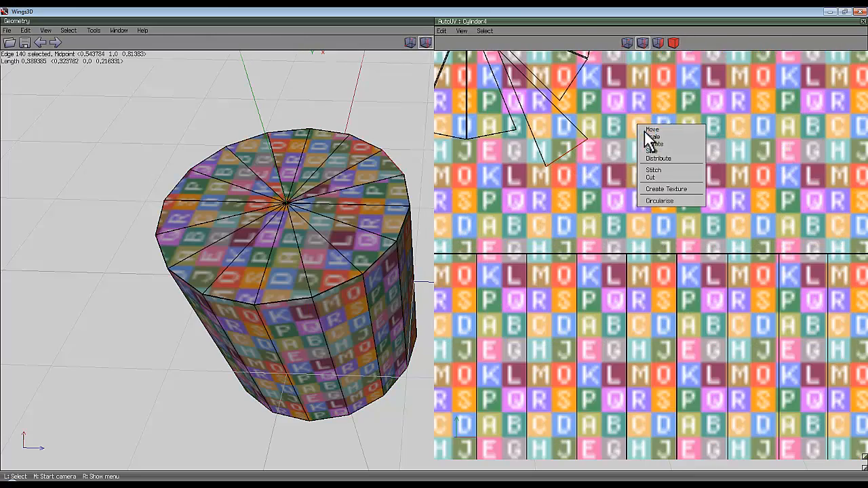
pyautogui.click(667, 171)
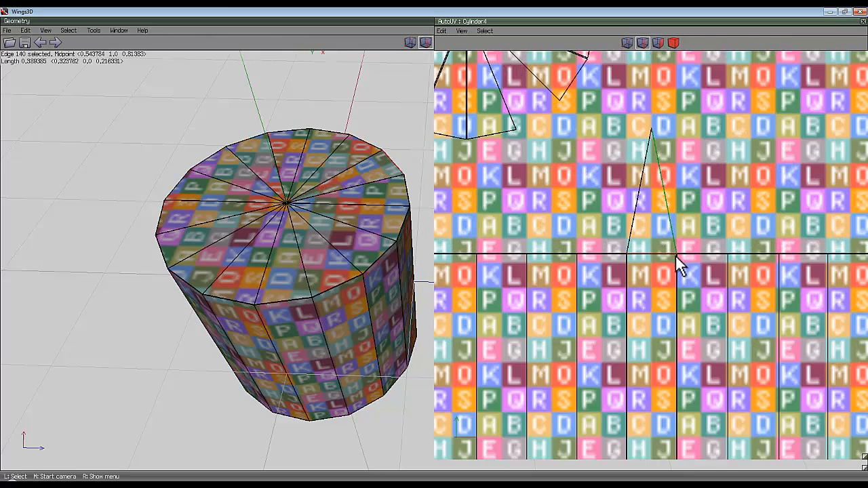
pyautogui.scroll(8, 678, 272)
pyautogui.scroll(-4, 522, 252)
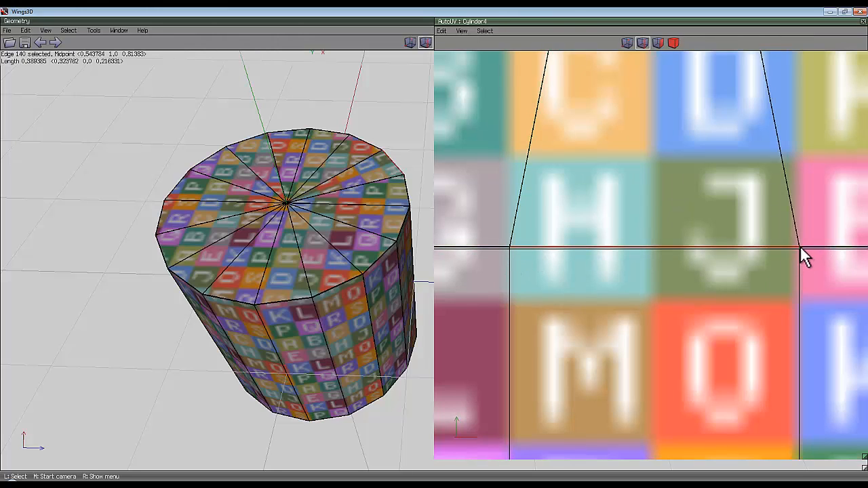
pyautogui.scroll(-3, 608, 241)
pyautogui.scroll(-2, 608, 230)
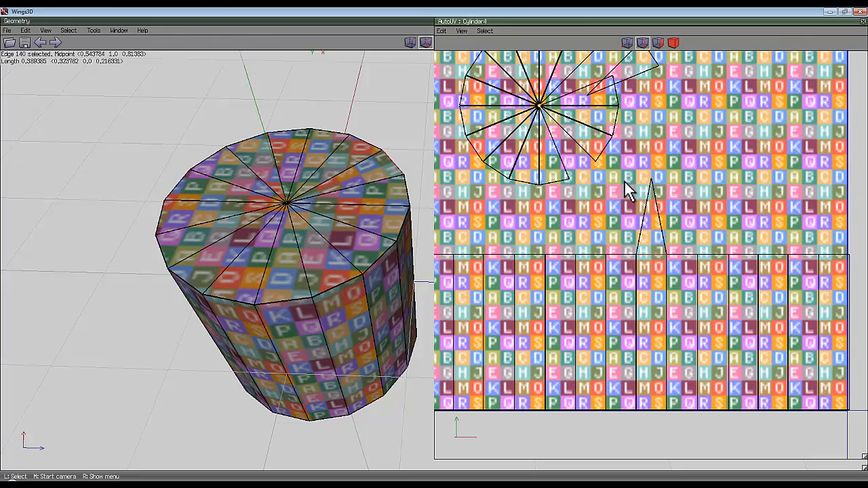
pyautogui.scroll(-1, 616, 181)
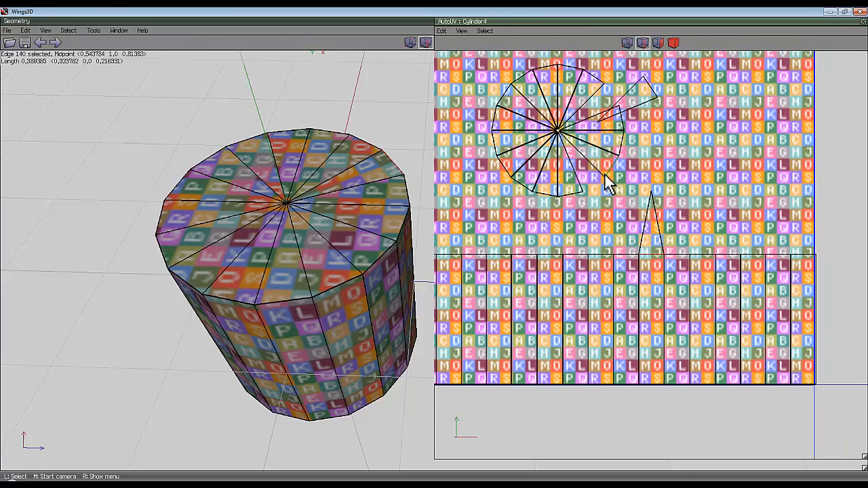
# - Select the cylinder's top rim as an edge loop in the 3D view and try to stitch all its edges at once
pyautogui.click(385, 262)
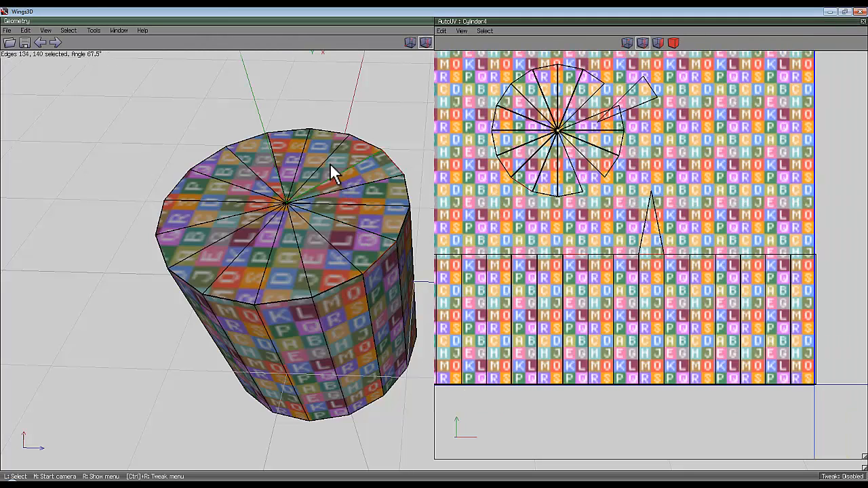
pyautogui.moveTo(326, 161); pyautogui.dragTo(371, 152)
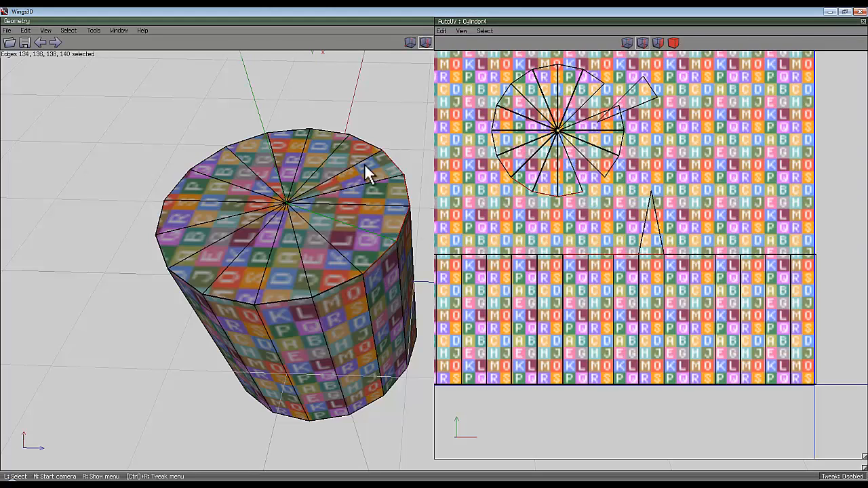
pyautogui.press('l')
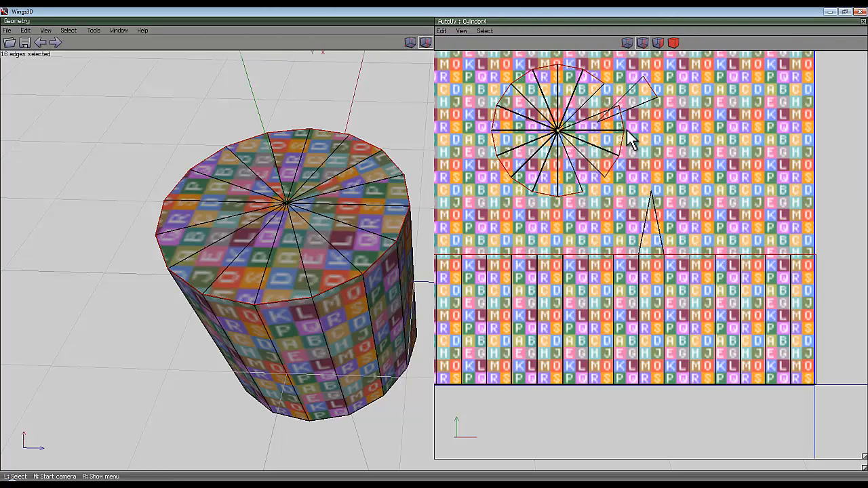
pyautogui.rightClick(710, 103)
pyautogui.click(726, 142)
pyautogui.click(663, 160)
pyautogui.press('space')
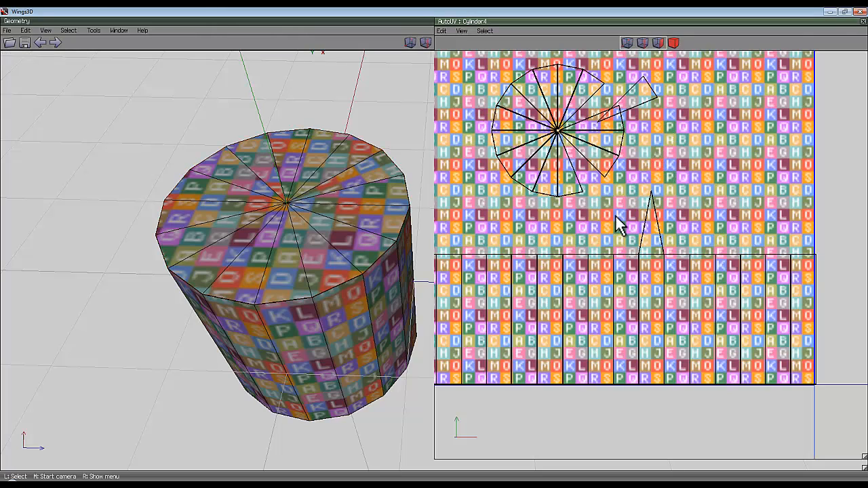
# - Try to stitch the outer edges along the left half of the cap circle in one go, and clear the selection
pyautogui.moveTo(563, 206)
pyautogui.mouseDown()
pyautogui.moveTo(515, 175)
pyautogui.moveTo(493, 125)
pyautogui.moveTo(508, 93)
pyautogui.moveTo(550, 80)
pyautogui.mouseUp()
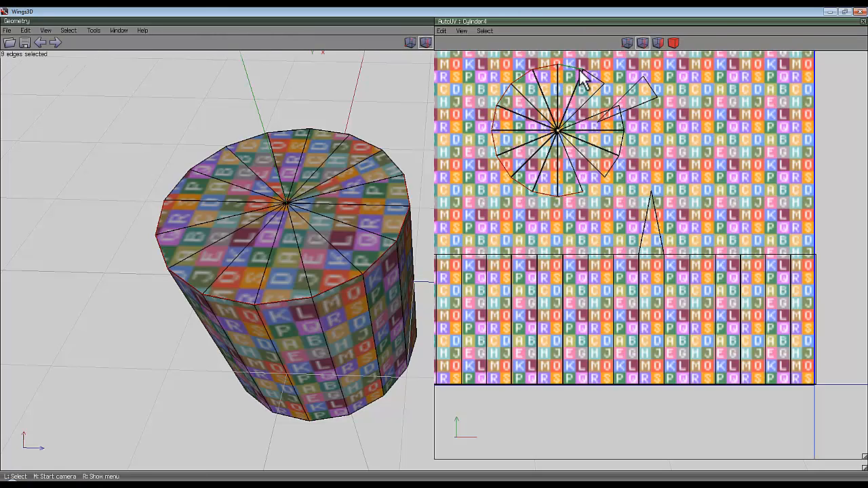
pyautogui.rightClick(755, 86)
pyautogui.click(767, 123)
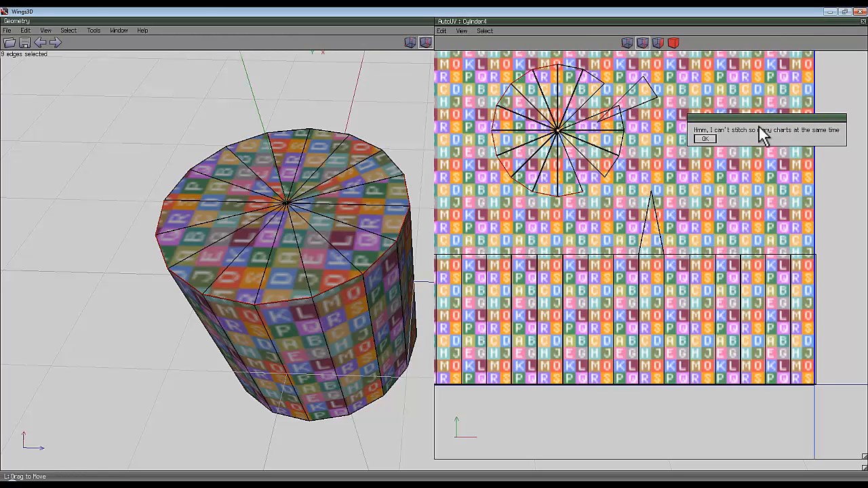
pyautogui.click(701, 140)
pyautogui.press('space')
# - Select the outer edges of the three wedges on the cap circle's right side and stitch them to the side strip
pyautogui.moveTo(612, 167); pyautogui.dragTo(625, 120)
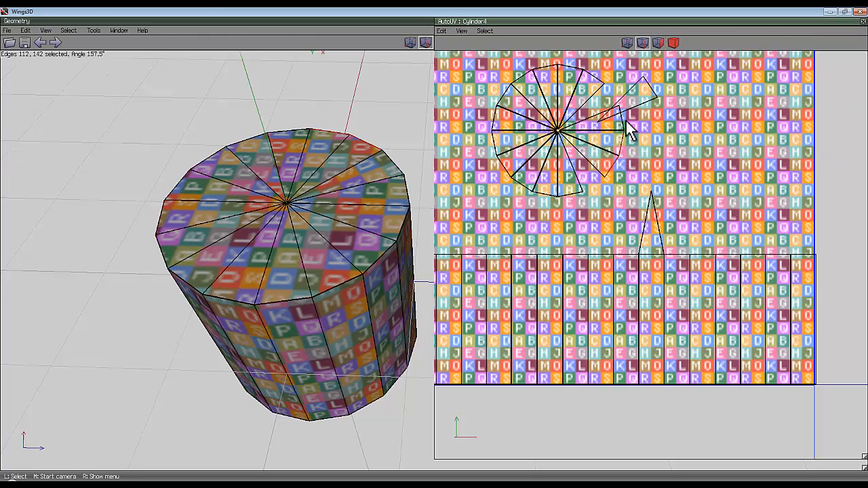
pyautogui.click(627, 130)
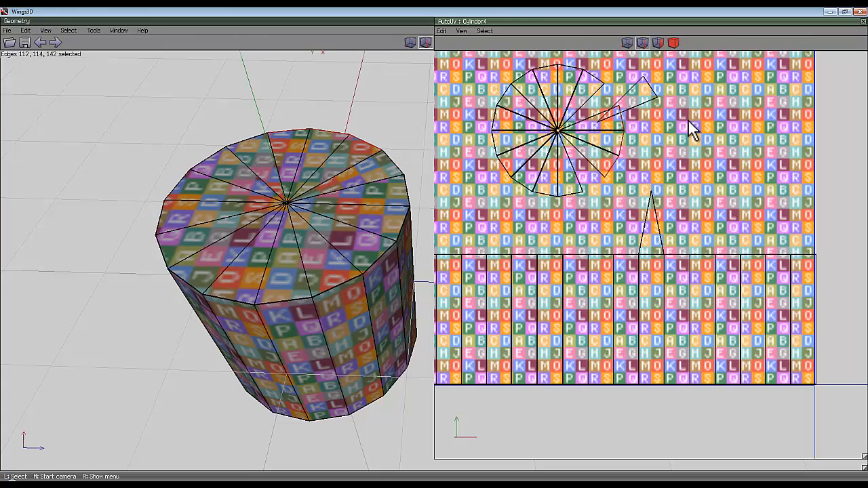
pyautogui.rightClick(690, 127)
pyautogui.click(709, 167)
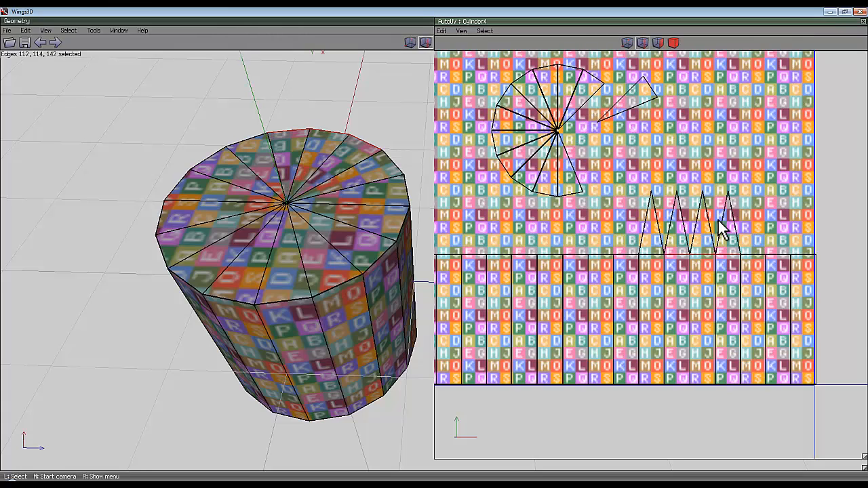
# - Check which stitched wedges belong to the side strip by moving the strip's chart down, and undo the move
pyautogui.scroll(-2, 724, 229)
pyautogui.click(673, 42)
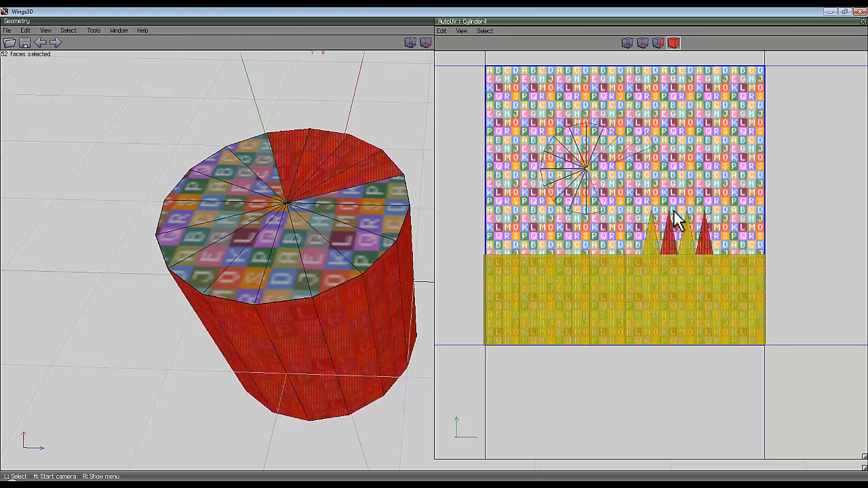
pyautogui.press('space')
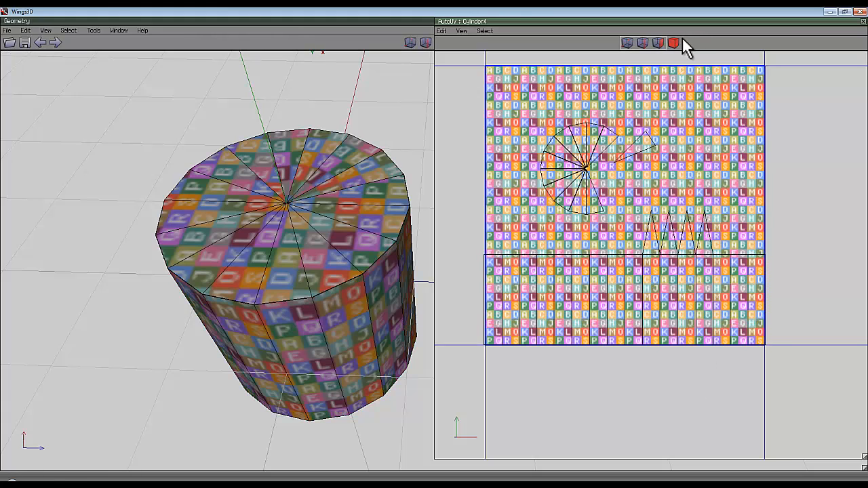
pyautogui.click(673, 43)
pyautogui.press('m')
pyautogui.click(680, 320)
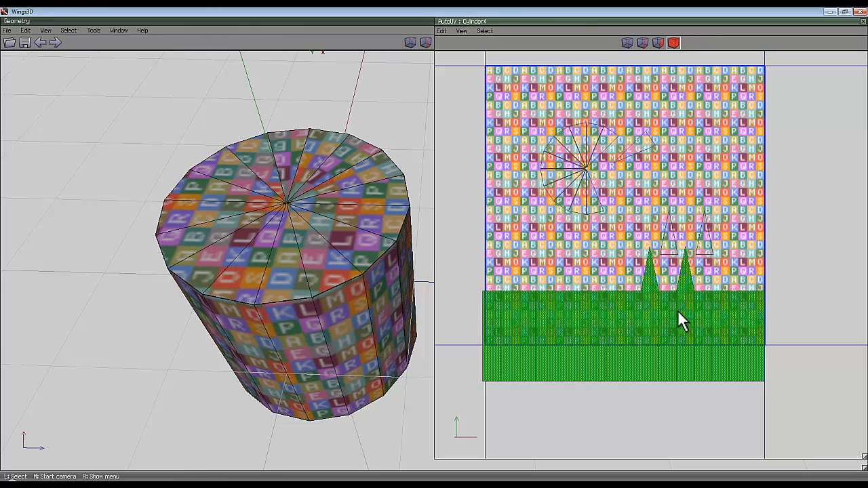
pyautogui.hotkey('ctrl', 'z')
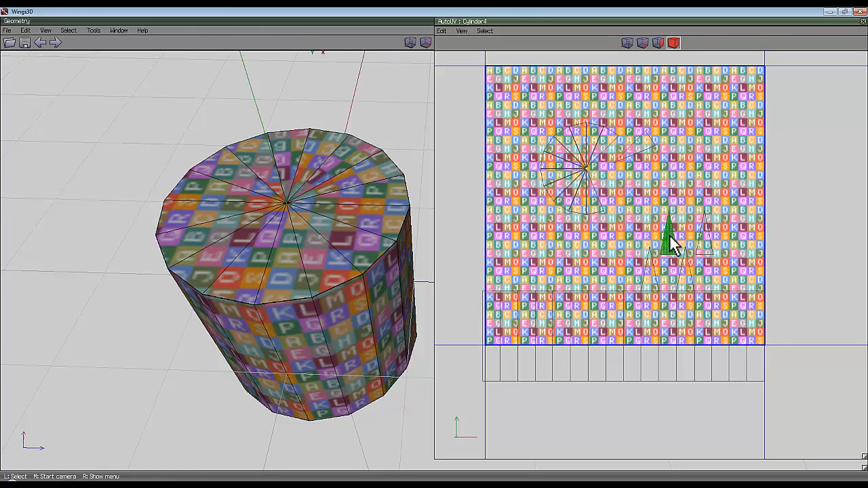
# - Stitch the base edges of the two unattached wedges to the side strip and check the resulting chart
pyautogui.click(642, 43)
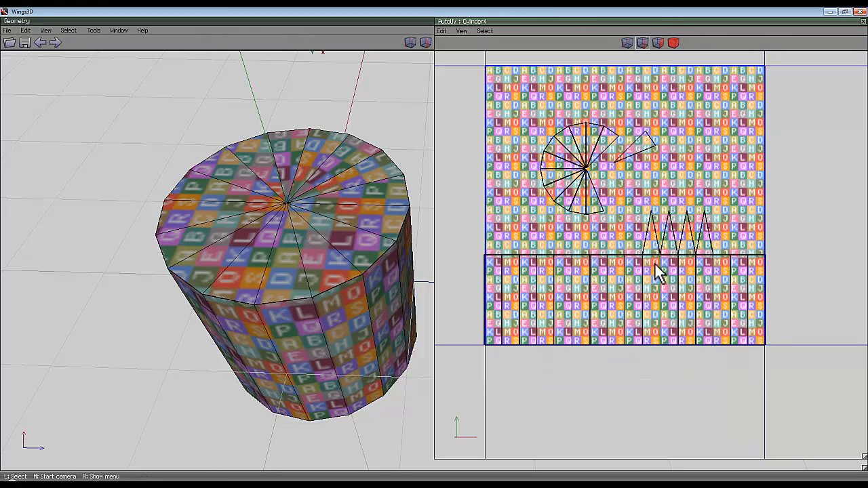
pyautogui.click(673, 263)
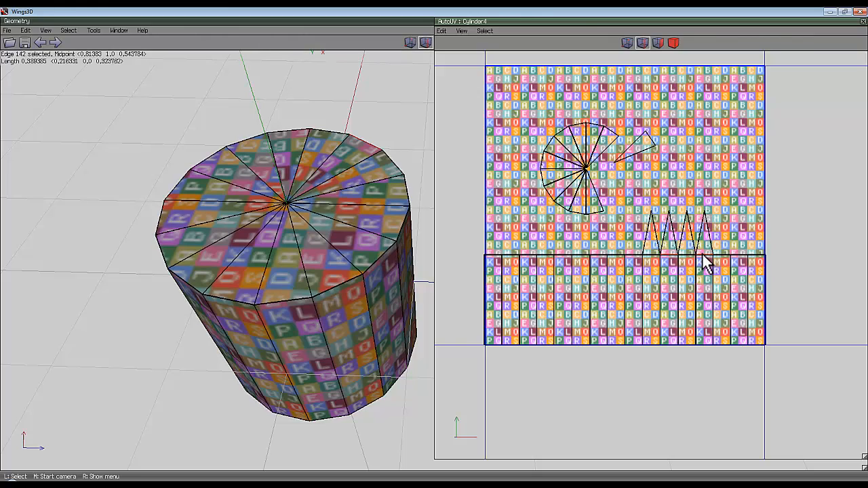
pyautogui.click(703, 255)
pyautogui.rightClick(736, 149)
pyautogui.click(739, 185)
pyautogui.click(673, 43)
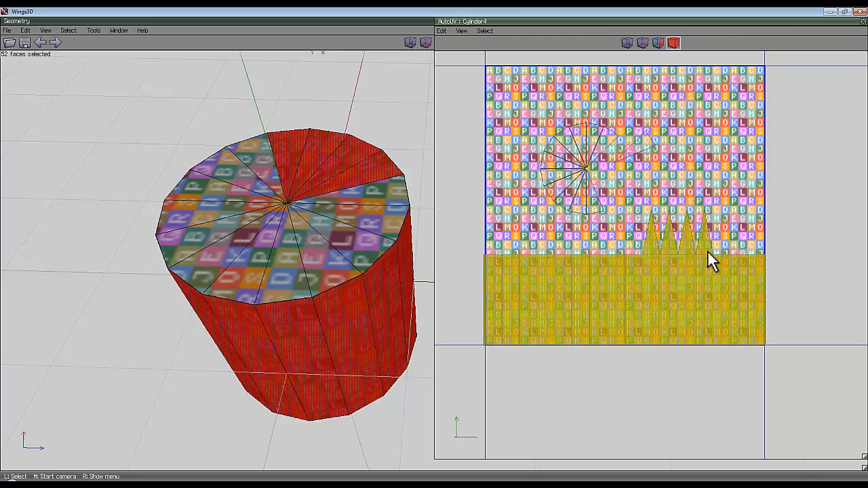
# - Try to stitch two adjacent outer edges at the cap circle's lower side together, and clear the selection
pyautogui.scroll(3, 610, 221)
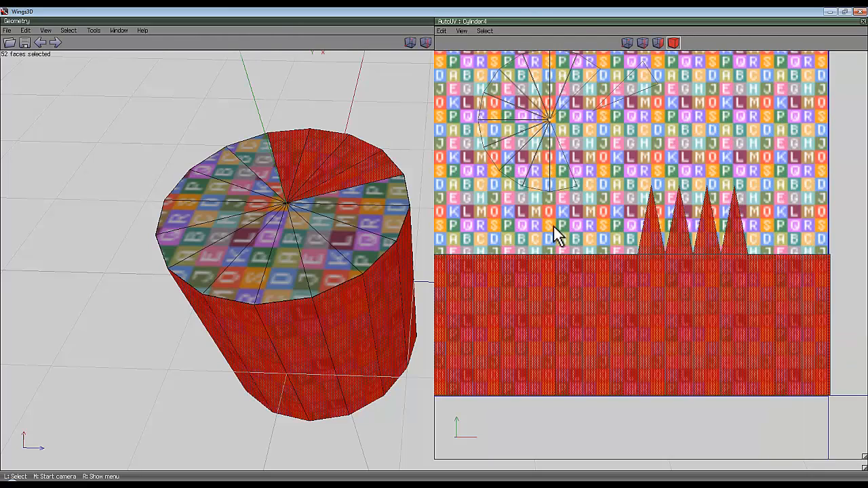
pyautogui.press('space')
pyautogui.click(564, 189)
pyautogui.click(537, 189)
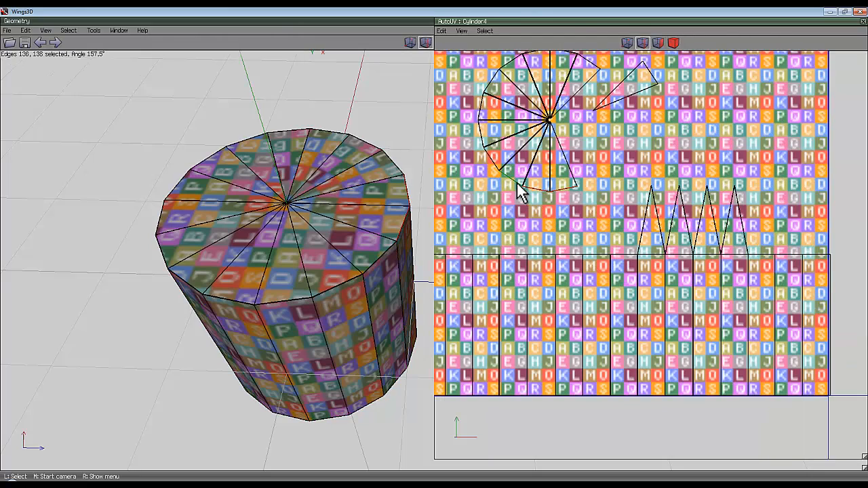
pyautogui.rightClick(654, 153)
pyautogui.click(672, 190)
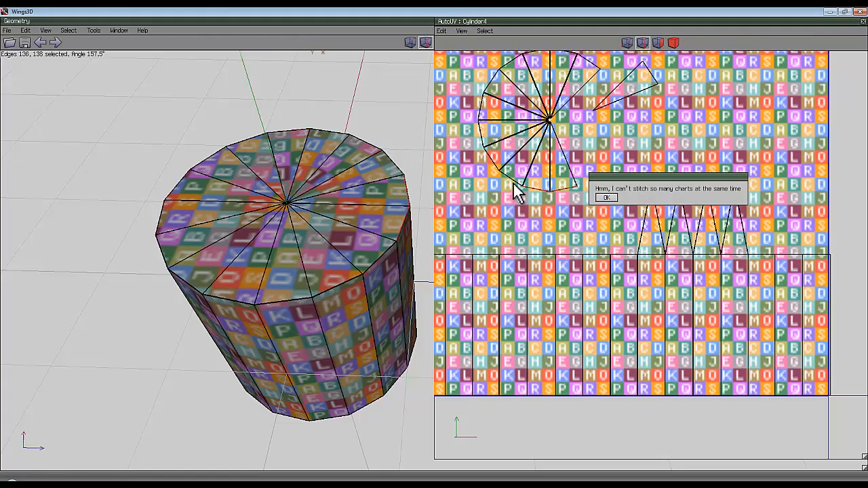
pyautogui.click(605, 196)
pyautogui.press('space')
# - Stitch the single outer edge of the cap circle's lower-right wedge to the side strip
pyautogui.click(564, 189)
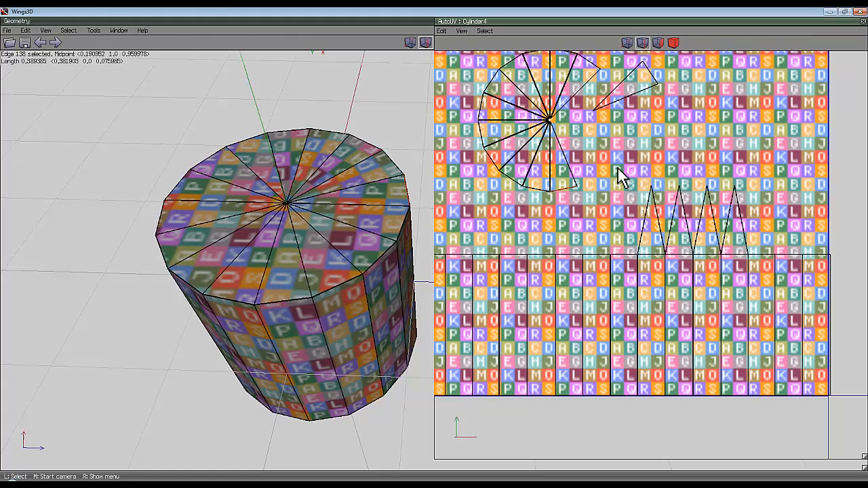
pyautogui.rightClick(618, 169)
pyautogui.click(629, 205)
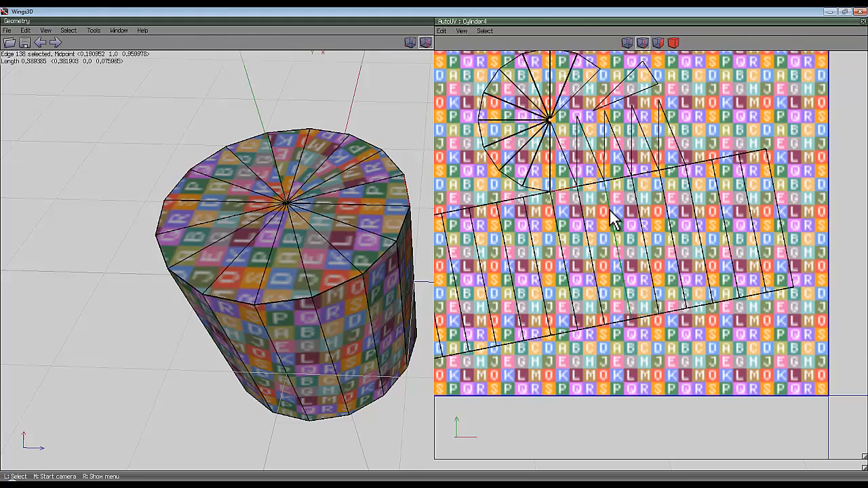
pyautogui.scroll(-2, 610, 219)
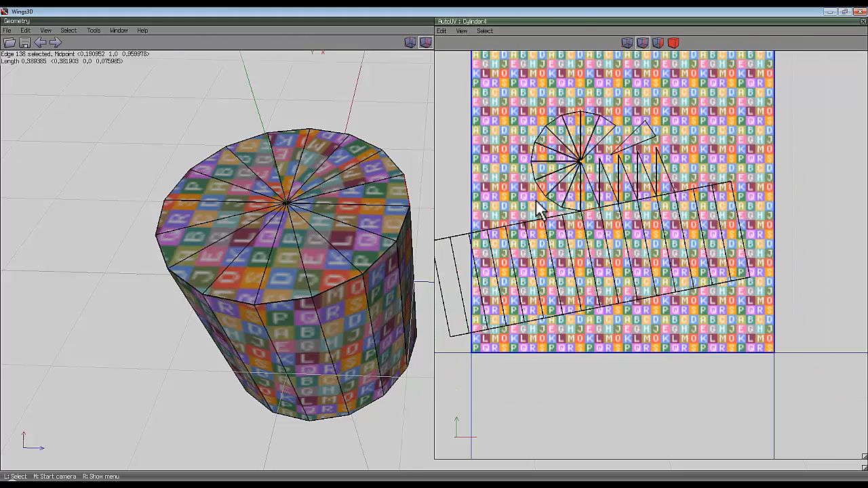
# - Stitch the outer edges of the cap circle's remaining lower and left-side wedges to the side strip, one wedge at a time
pyautogui.click(575, 214)
pyautogui.rightClick(705, 119)
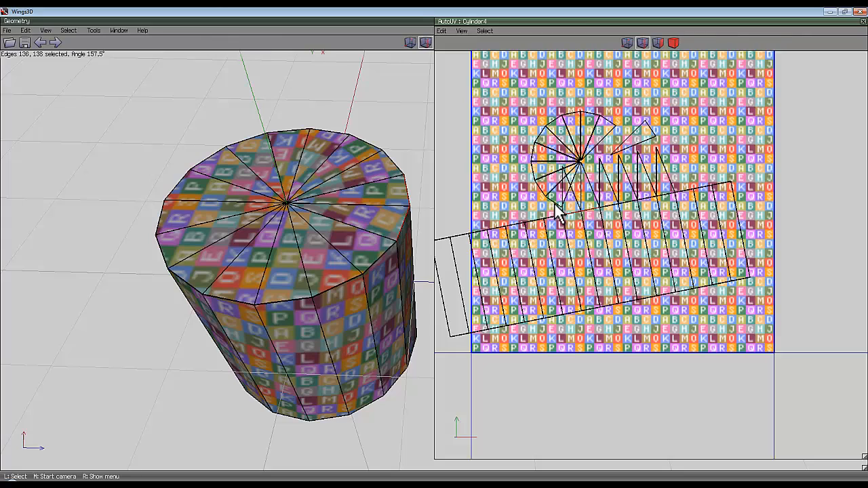
pyautogui.rightClick(698, 138)
pyautogui.click(554, 193)
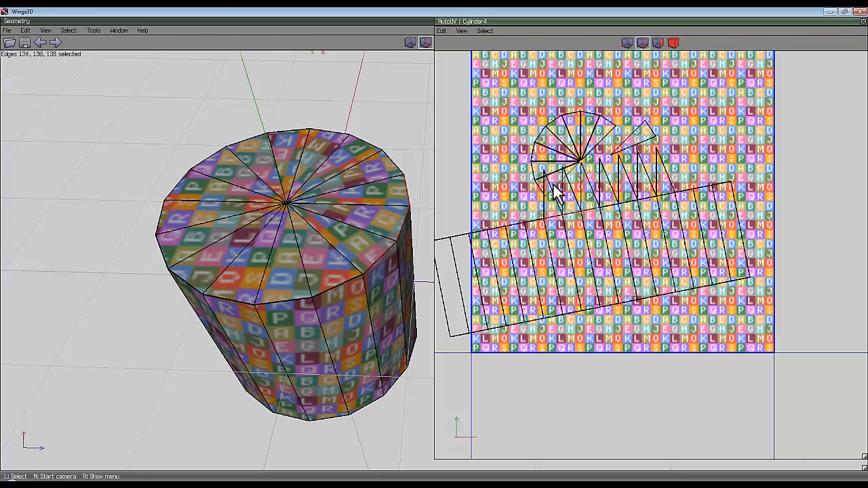
pyautogui.rightClick(670, 134)
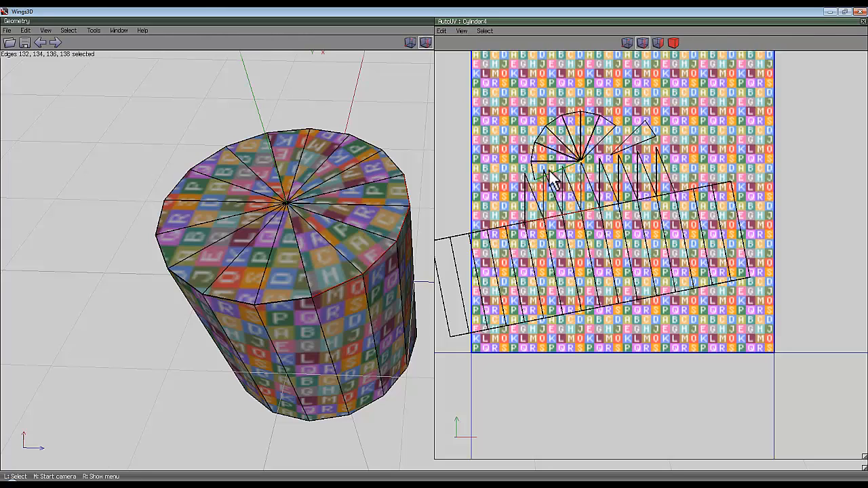
pyautogui.click(566, 180)
pyautogui.rightClick(671, 136)
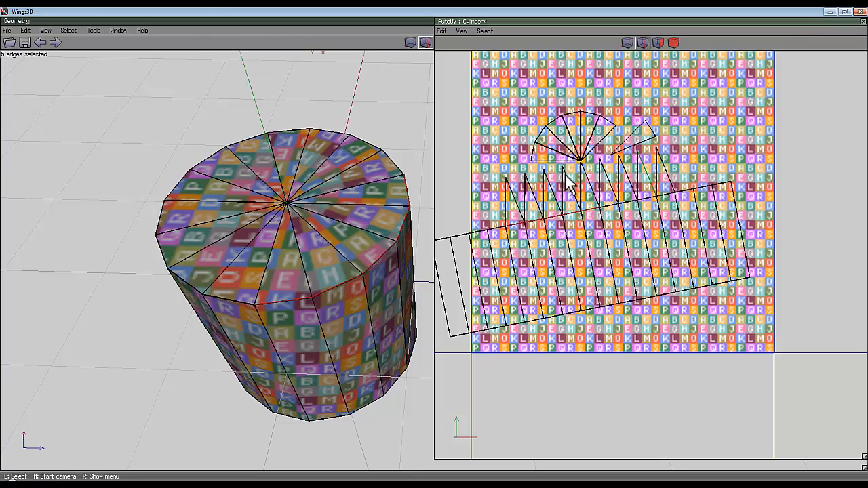
pyautogui.rightClick(670, 110)
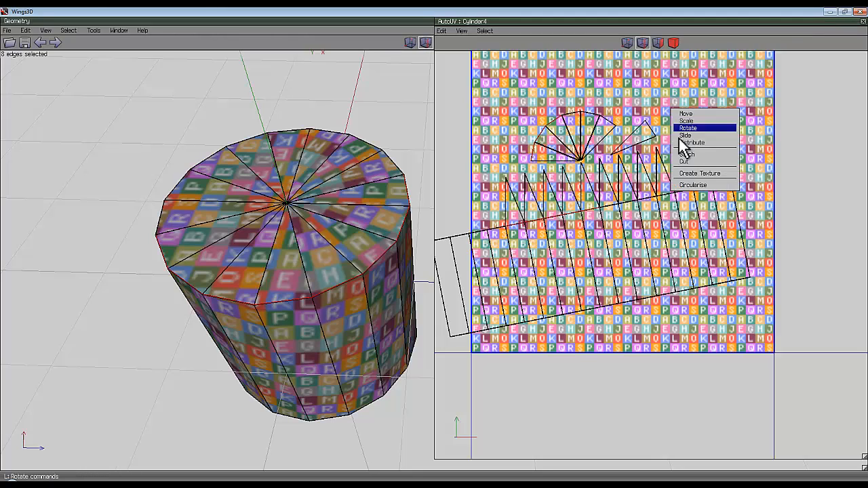
pyautogui.click(698, 150)
# - Move the side strip's chart down and to the right, away from the remaining cap wedges
pyautogui.click(673, 43)
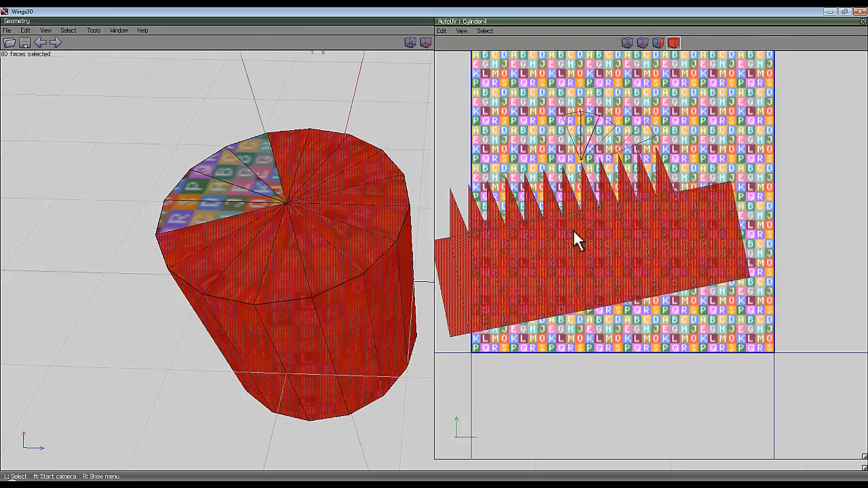
pyautogui.press('space')
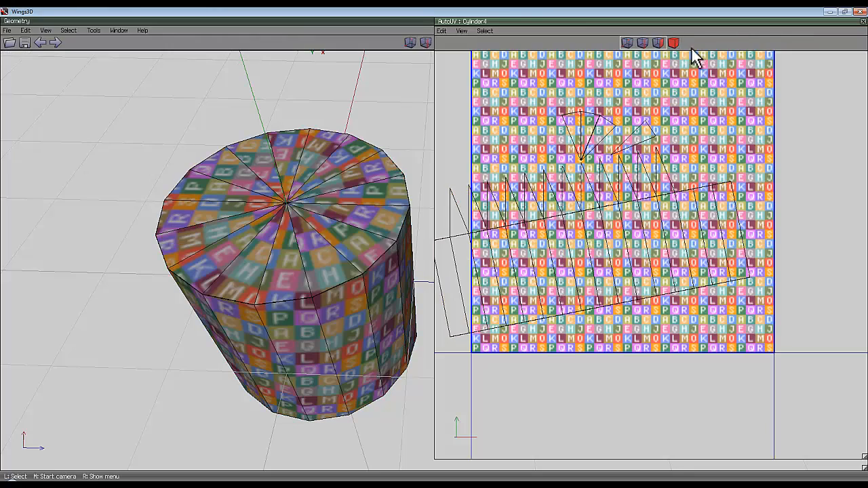
pyautogui.press('m')
pyautogui.click(437, 251)
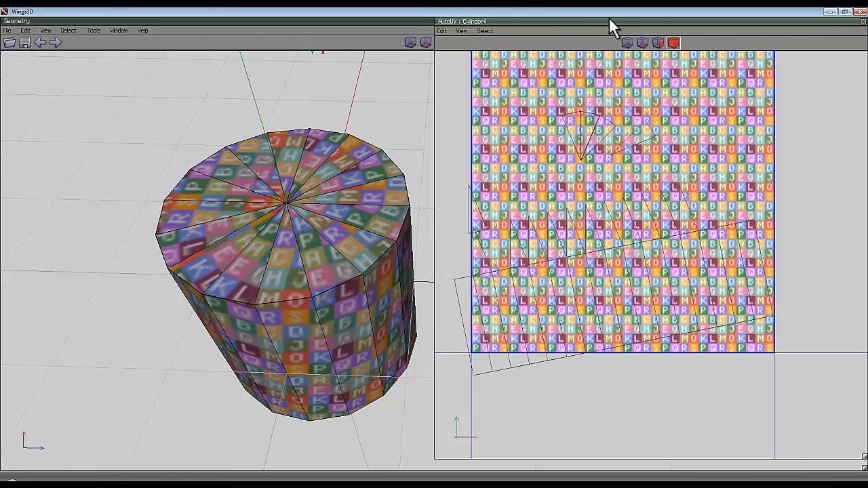
# - Stitch the base edges of the loose wedge above the strip and the leftmost wedge of the cap remnant to the side strip
pyautogui.click(641, 43)
pyautogui.click(481, 231)
pyautogui.rightClick(521, 175)
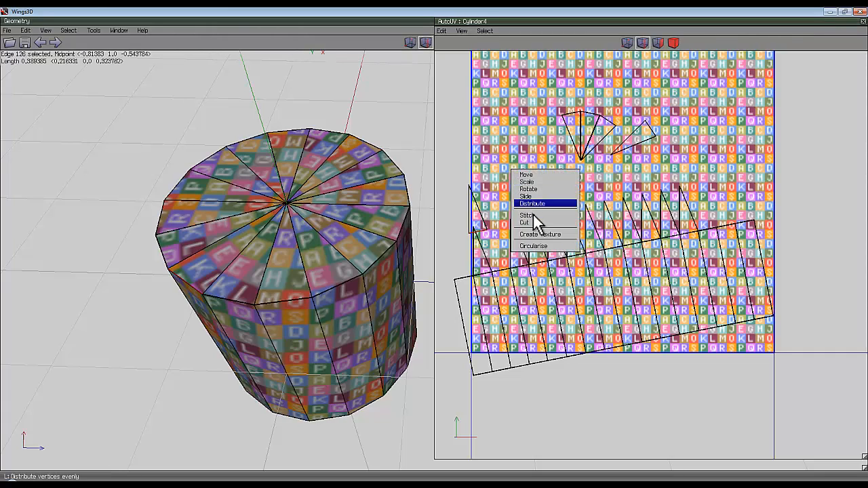
pyautogui.click(531, 215)
pyautogui.click(575, 117)
pyautogui.rightClick(613, 79)
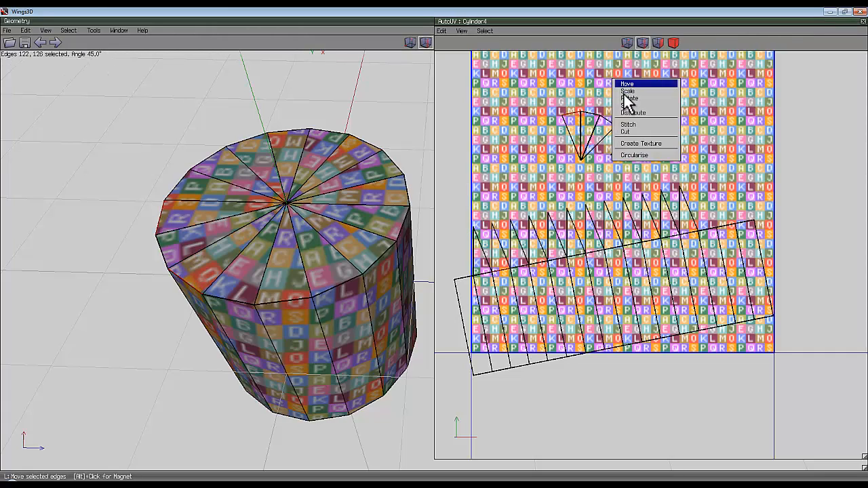
pyautogui.click(637, 129)
# - Stitch the last three cap wedges to the side strip by their outer edges
pyautogui.click(591, 115)
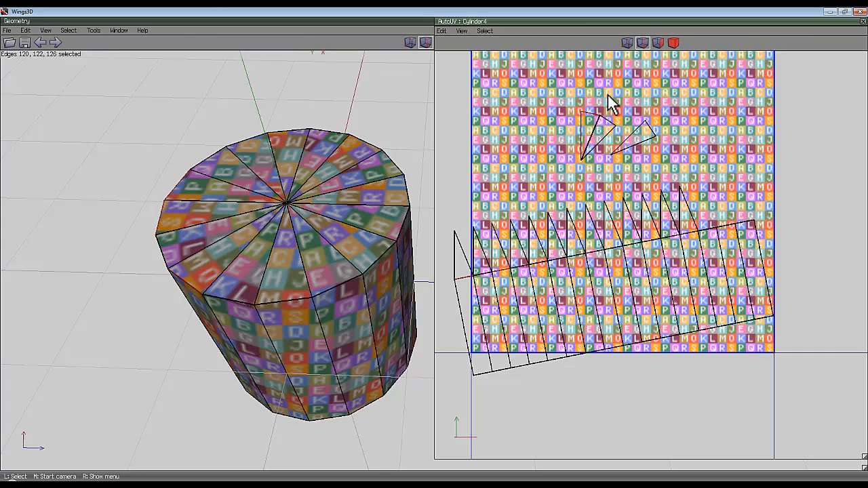
pyautogui.rightClick(612, 107)
pyautogui.click(625, 133)
pyautogui.click(618, 130)
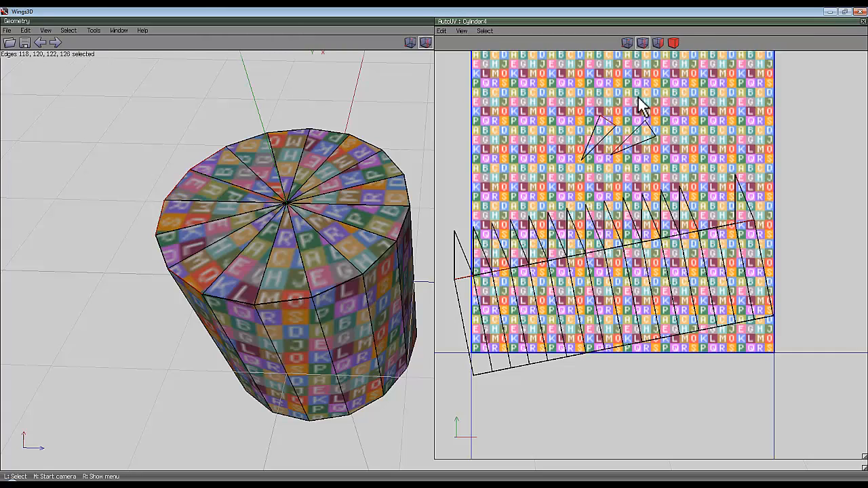
pyautogui.rightClick(648, 109)
pyautogui.click(655, 134)
pyautogui.click(648, 136)
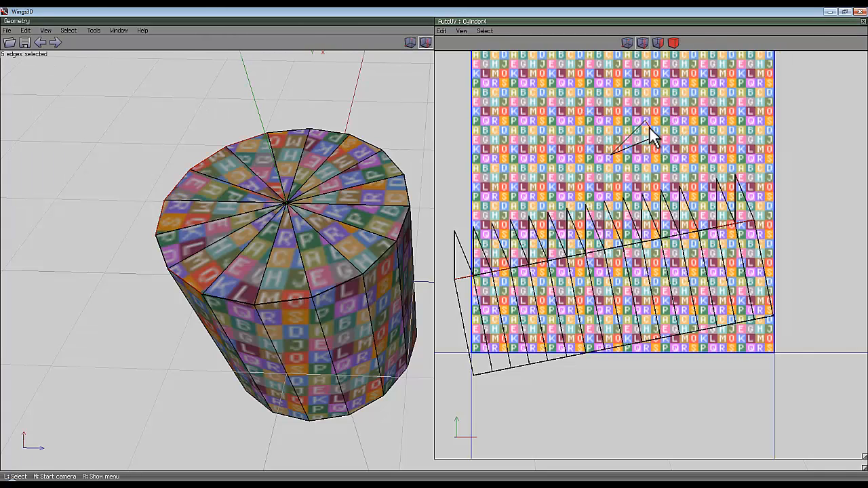
pyautogui.rightClick(685, 105)
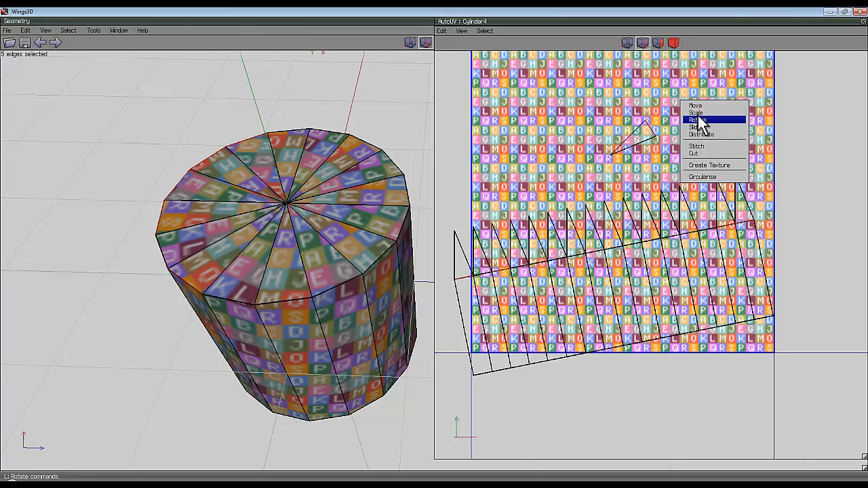
pyautogui.click(698, 146)
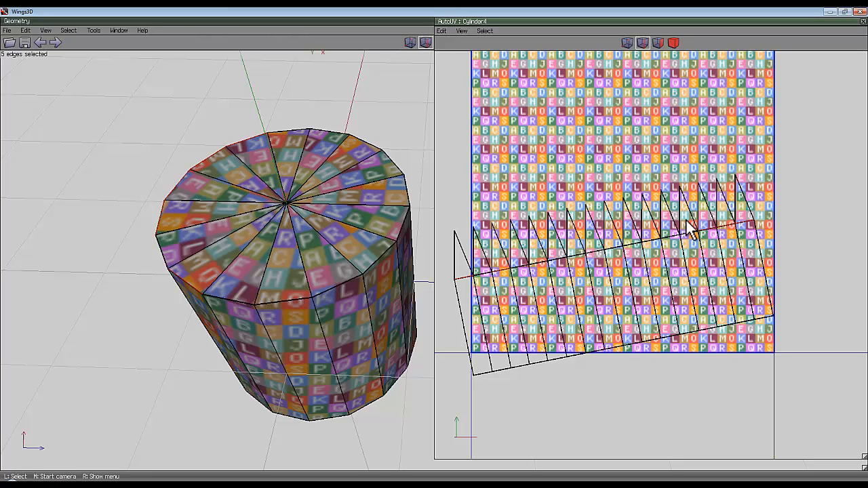
# - Rotate the chart to the Y axis using one of the strip's long dividing edges, and select the whole chart
pyautogui.click(616, 290)
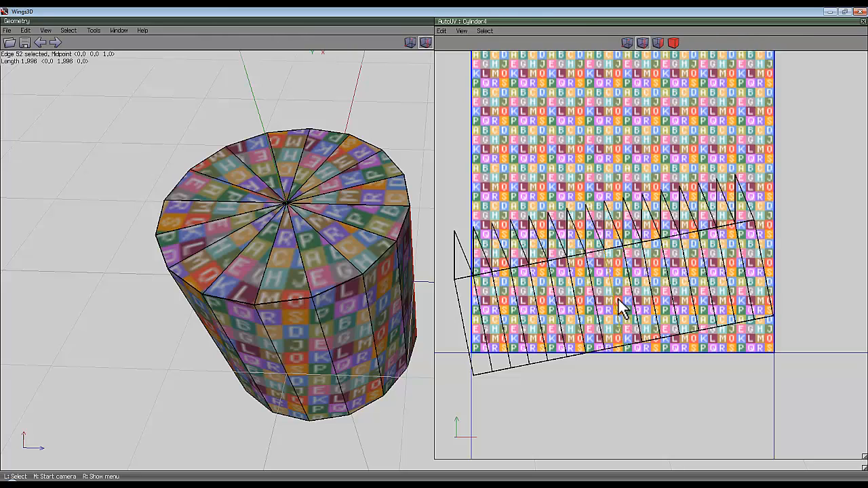
pyautogui.rightClick(621, 108)
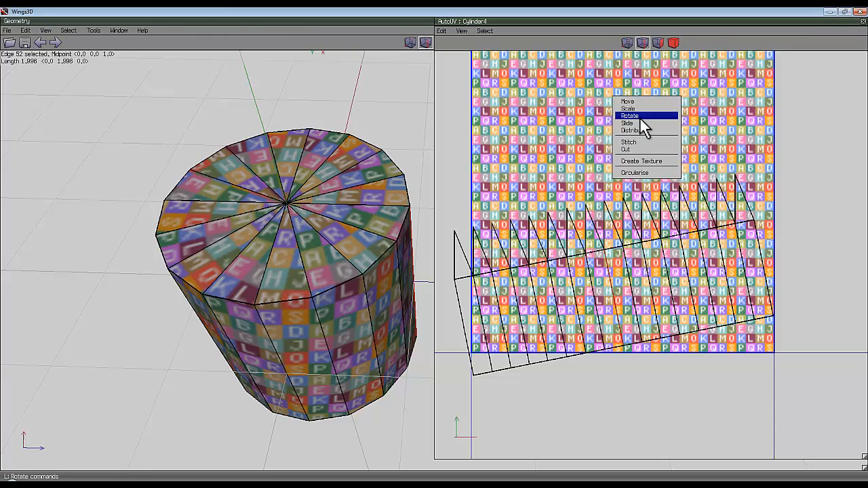
pyautogui.click(642, 117)
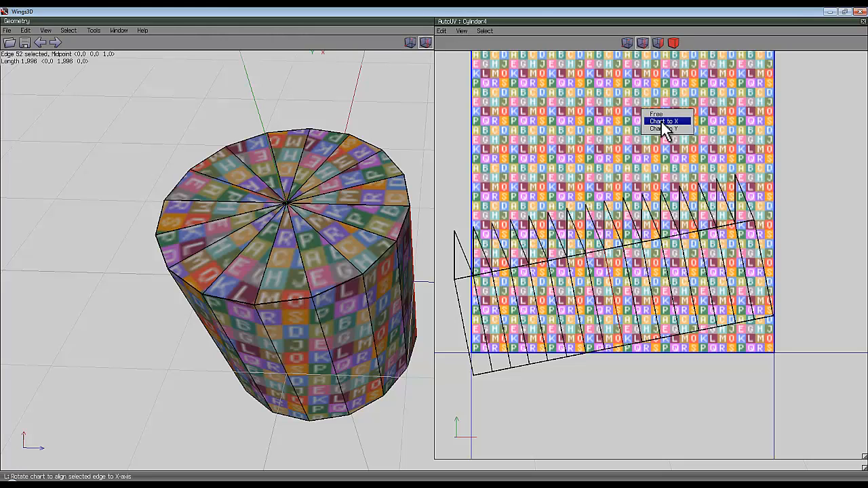
pyautogui.click(664, 129)
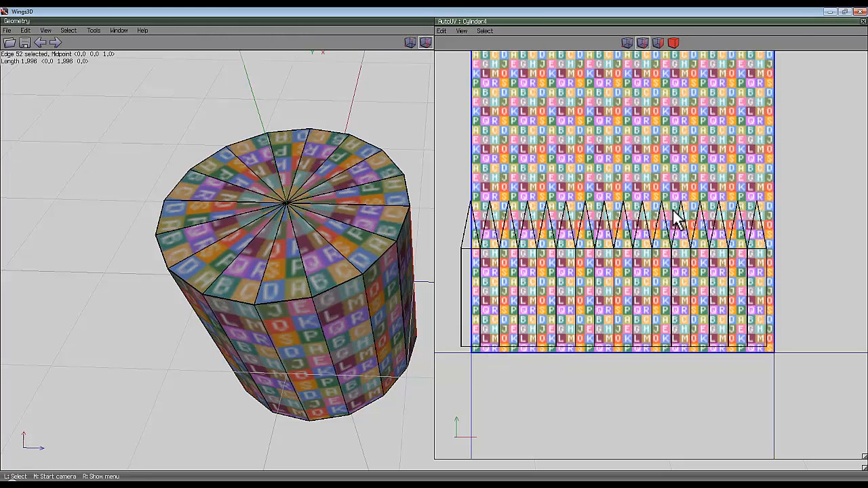
pyautogui.click(674, 43)
pyautogui.rightClick(568, 90)
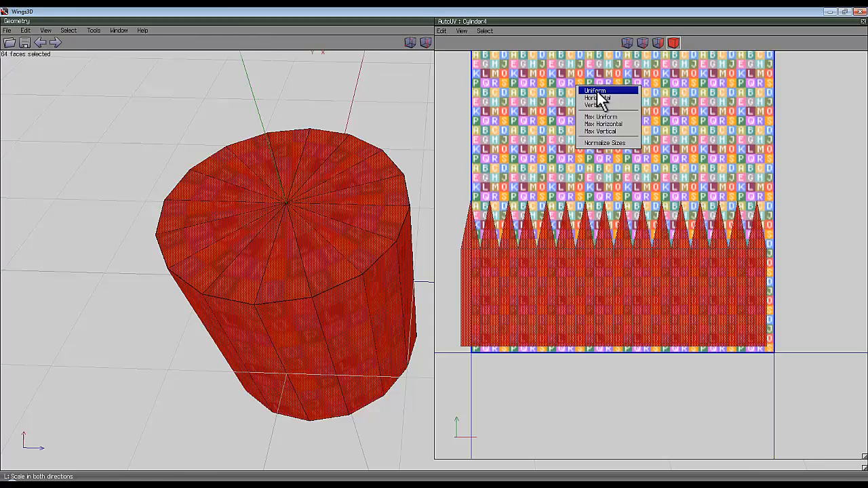
pyautogui.click(596, 92)
pyautogui.rightClick(438, 258)
# - Scale the selected chart with Max Horizontal so it spans the full width of the UV area
pyautogui.rightClick(605, 80)
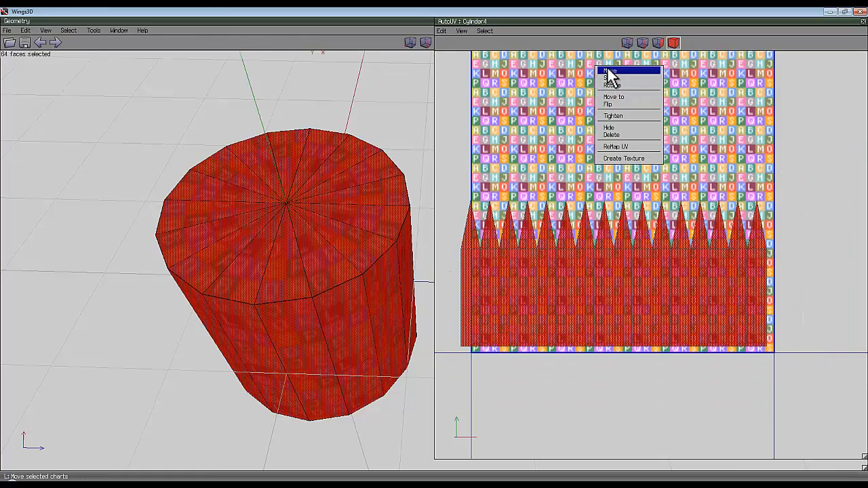
pyautogui.click(623, 84)
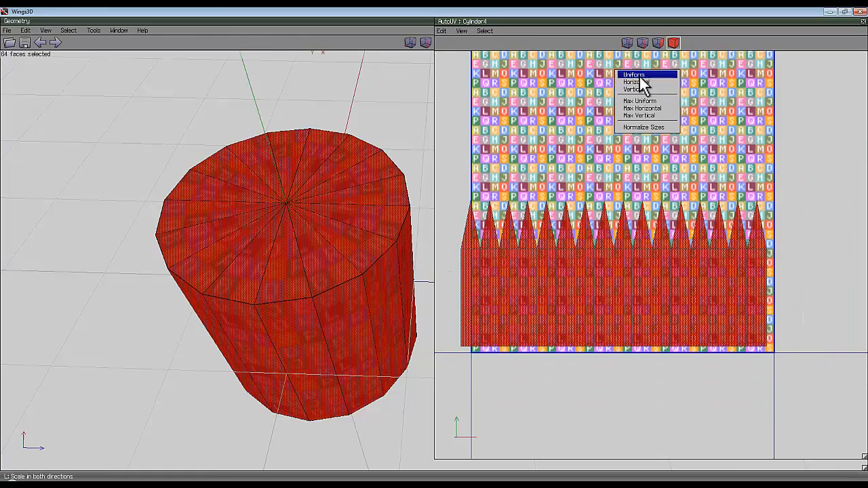
pyautogui.click(654, 107)
pyautogui.scroll(-3, 671, 150)
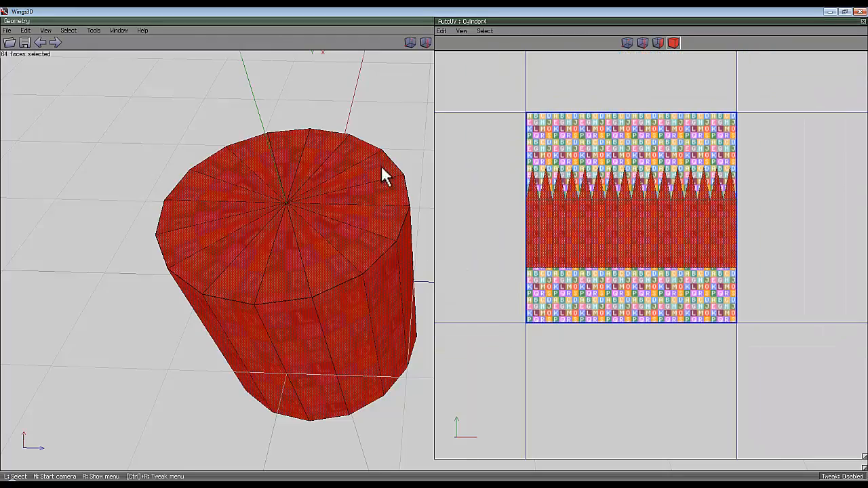
# - Examine the letter texture on the cylinder's cap and sides from several angles, including its continuity across the rim
pyautogui.moveTo(378, 139); pyautogui.dragTo(321, 267, button='middle')
pyautogui.press('space')
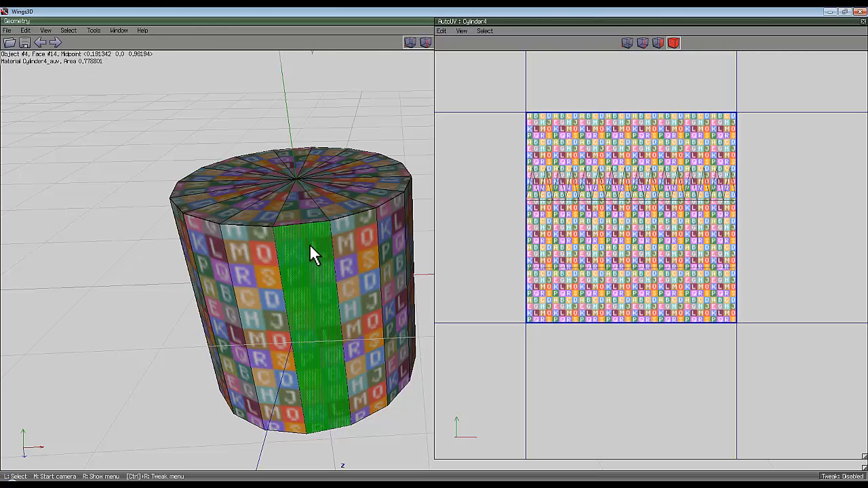
pyautogui.moveTo(337, 135); pyautogui.dragTo(345, 228, button='middle')
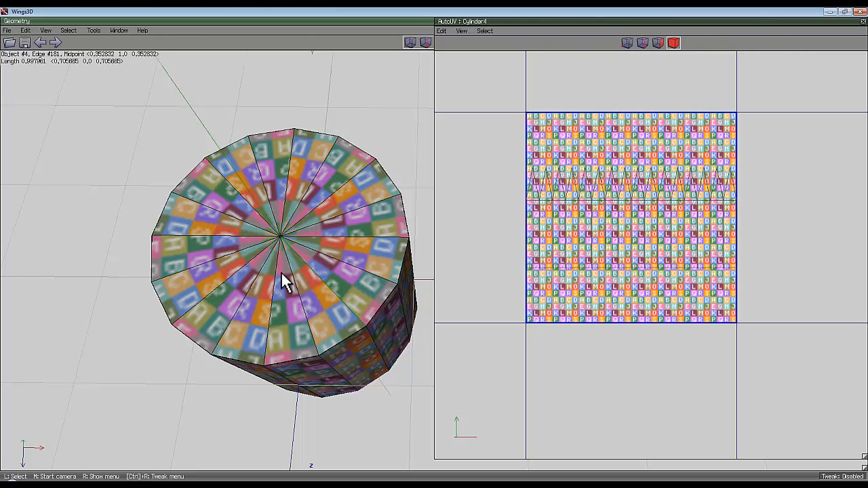
pyautogui.moveTo(427, 246); pyautogui.dragTo(322, 167, button='middle')
pyautogui.moveTo(373, 96); pyautogui.dragTo(434, 257, button='middle')
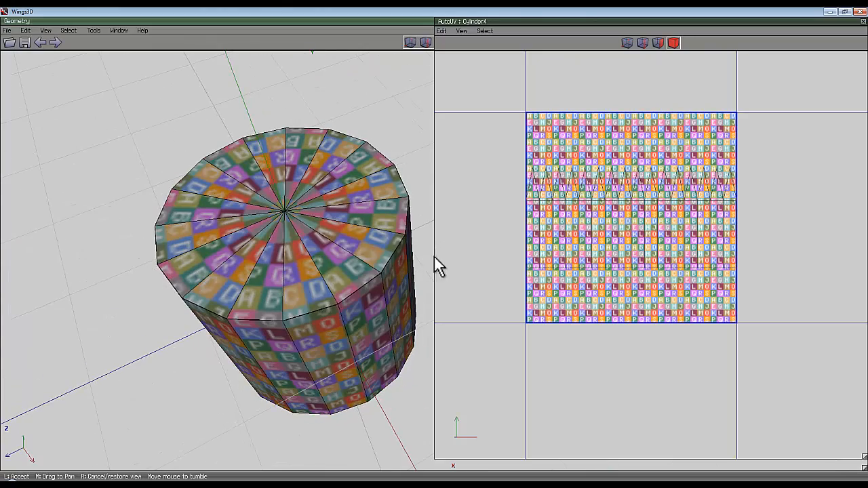
pyautogui.scroll(10, 315, 313)
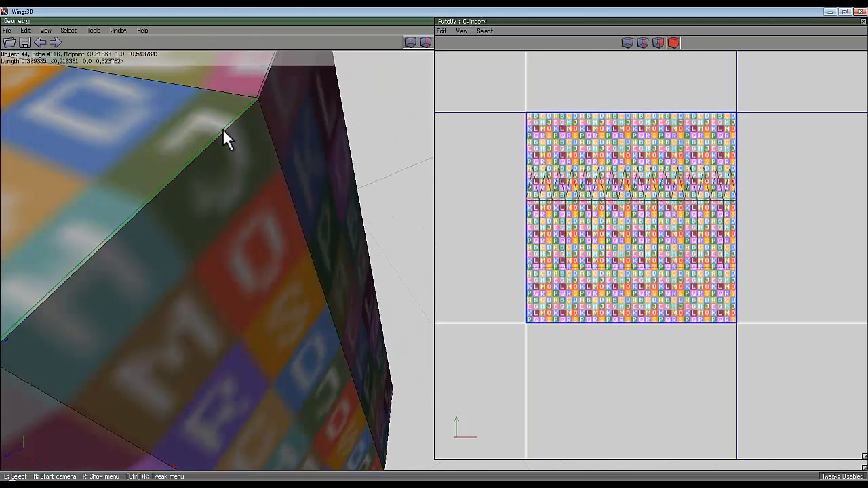
pyautogui.scroll(-10, 224, 135)
pyautogui.scroll(-3, 357, 202)
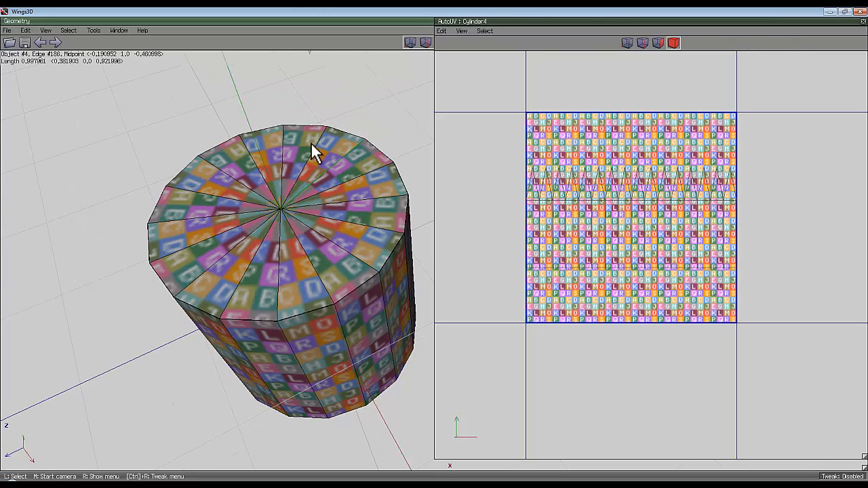
pyautogui.middleClick(338, 88)
pyautogui.scroll(-5, 432, 247)
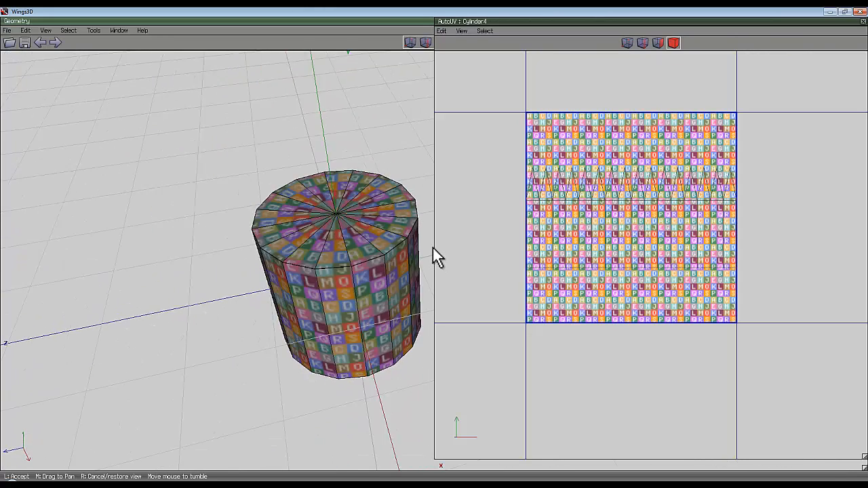
pyautogui.click(432, 247)
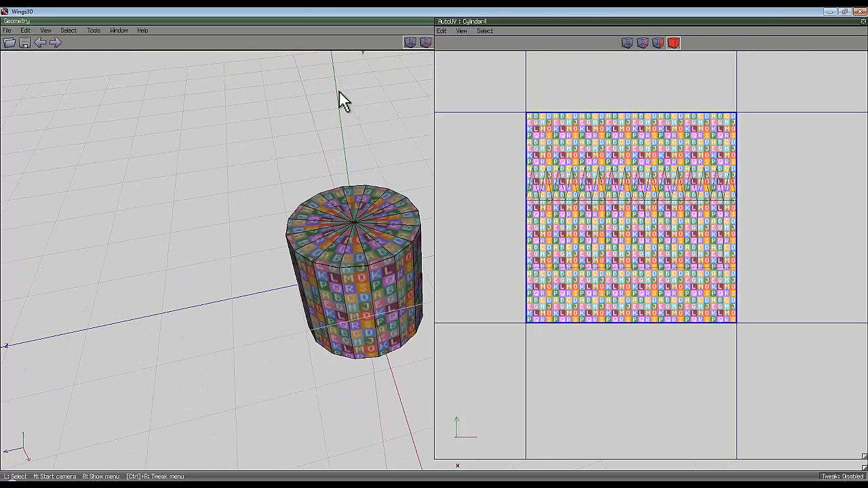
# - Close the UV editor and replace the textured cylinder with a new default cylinder
pyautogui.click(862, 21)
pyautogui.click(370, 180)
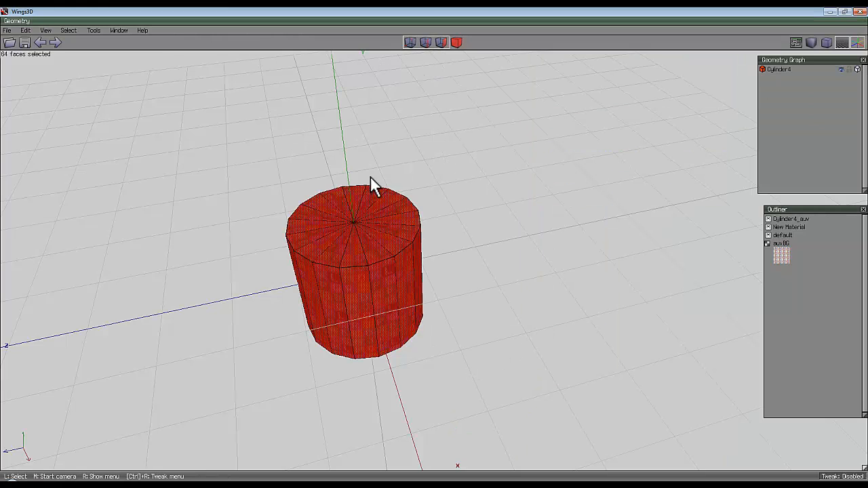
pyautogui.press('Delete')
pyautogui.rightClick(421, 93)
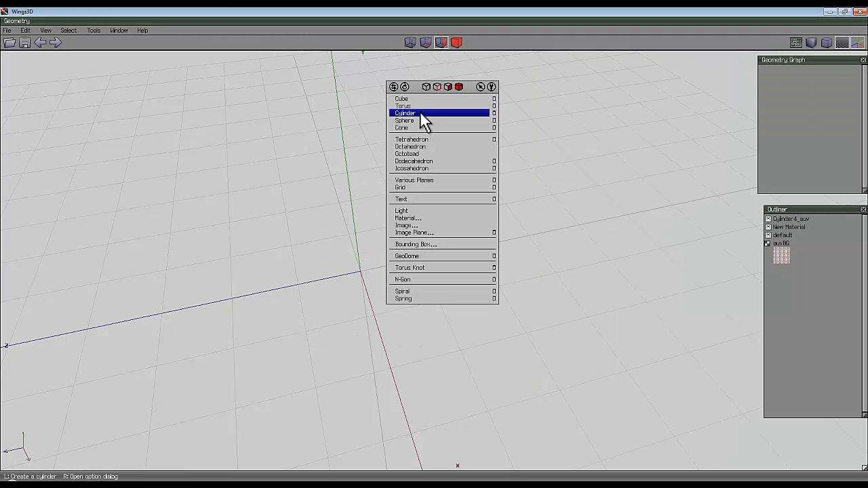
pyautogui.click(420, 113)
# - Select both end caps of the new cylinder, convert the selection to their rim edges, and set those edges to hard
pyautogui.click(397, 216)
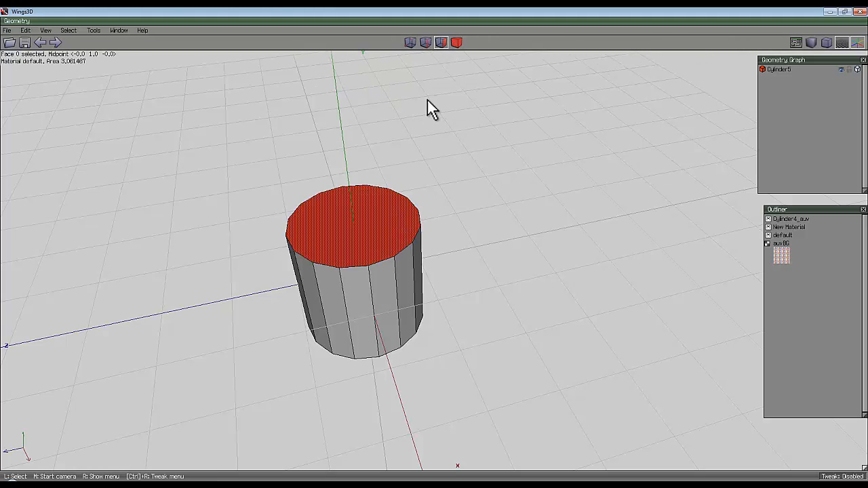
pyautogui.middleClick(427, 100)
pyautogui.click(423, 210)
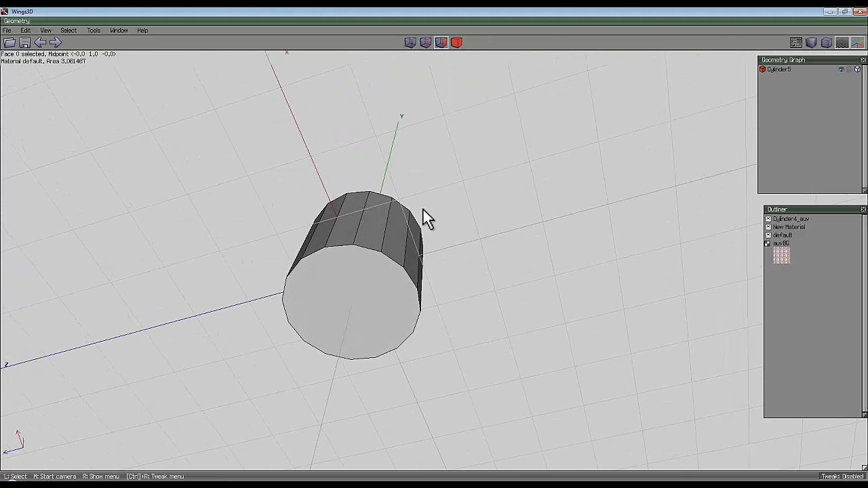
pyautogui.click(425, 42)
pyautogui.rightClick(427, 91)
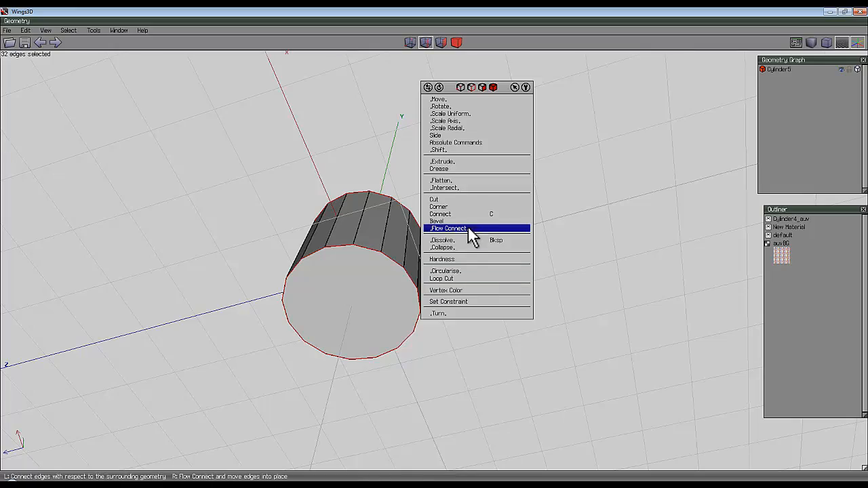
pyautogui.click(467, 258)
pyautogui.click(450, 273)
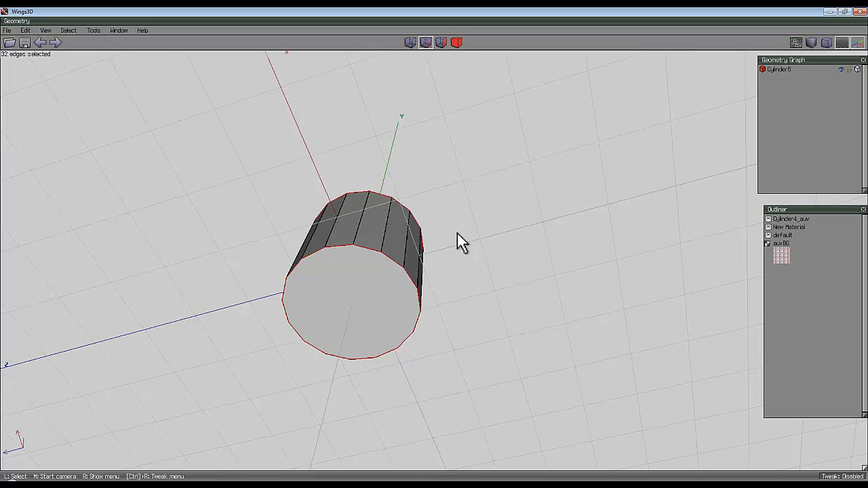
# - Set a single vertical edge on the cylinder's side to hard
pyautogui.middleClick(457, 240)
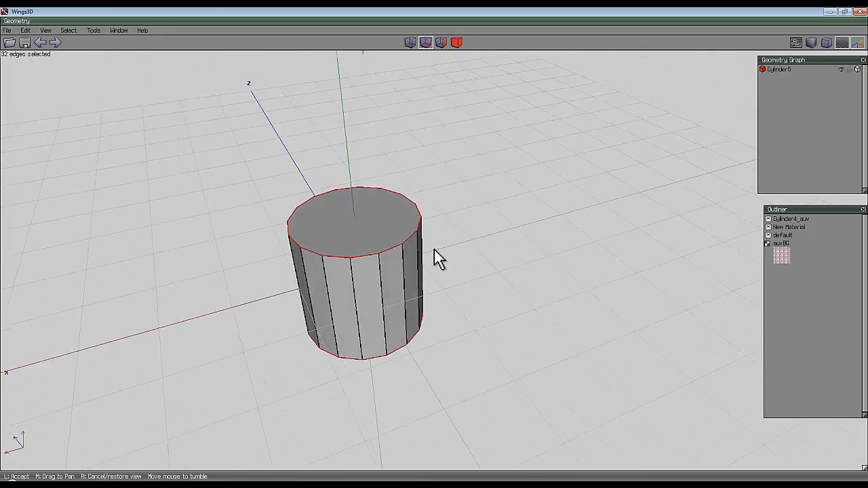
pyautogui.click(430, 271)
pyautogui.click(363, 285)
pyautogui.rightClick(473, 201)
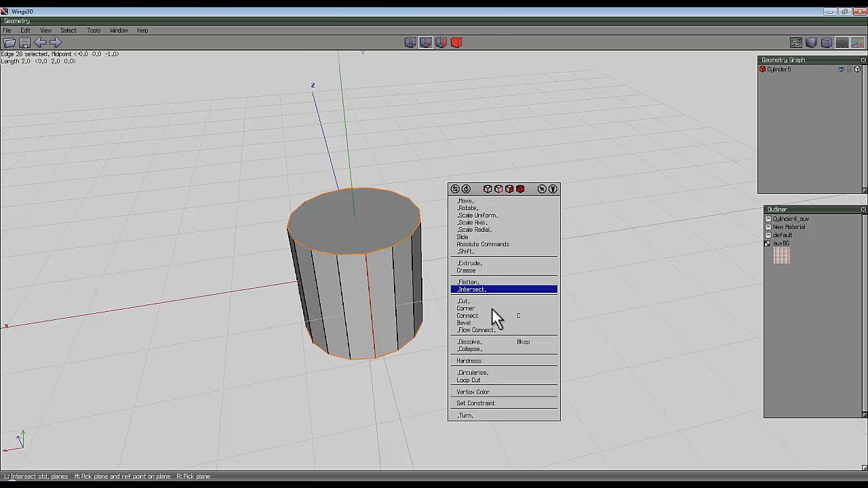
pyautogui.click(507, 361)
pyautogui.click(498, 375)
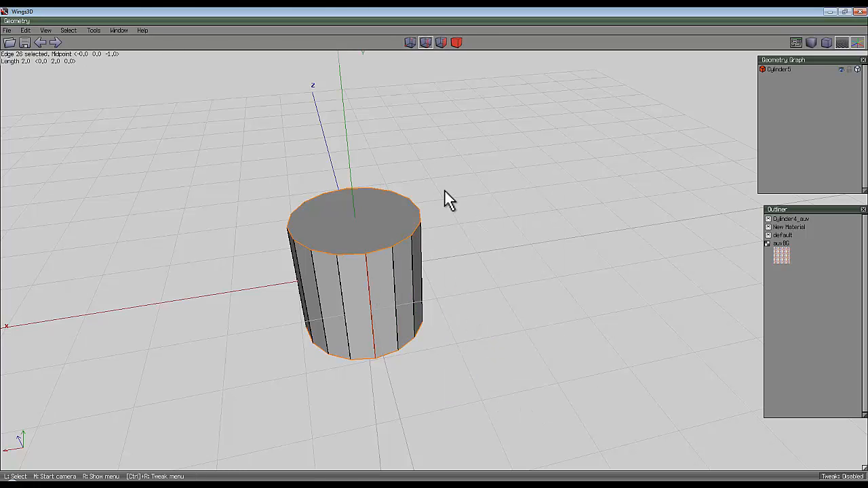
# - UV map the whole cylinder, using its hard edges as segment cuts, into two cap charts and a side strip
pyautogui.click(456, 42)
pyautogui.rightClick(433, 117)
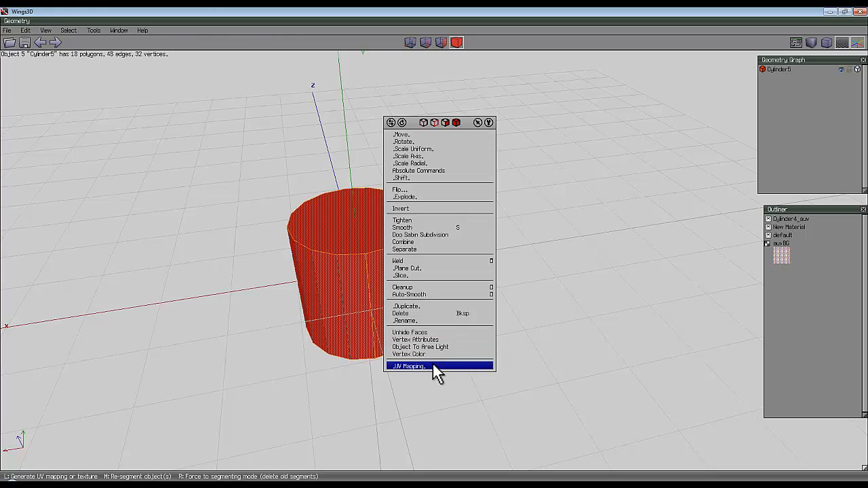
pyautogui.click(432, 365)
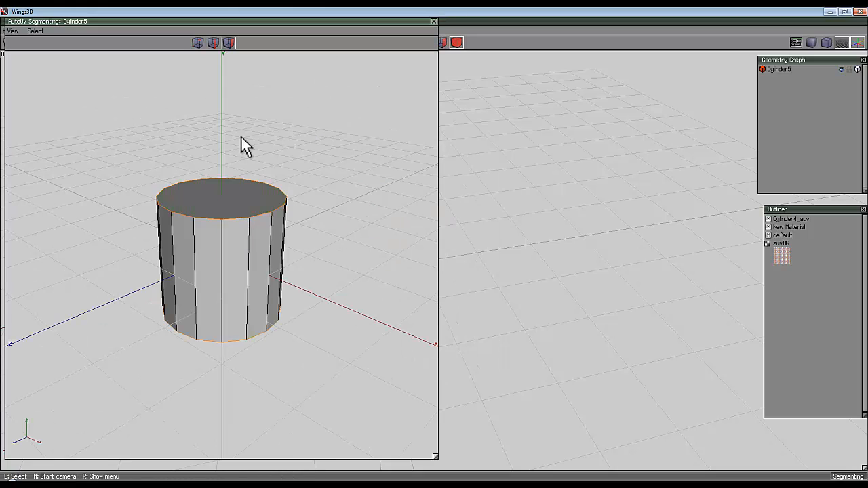
pyautogui.rightClick(252, 91)
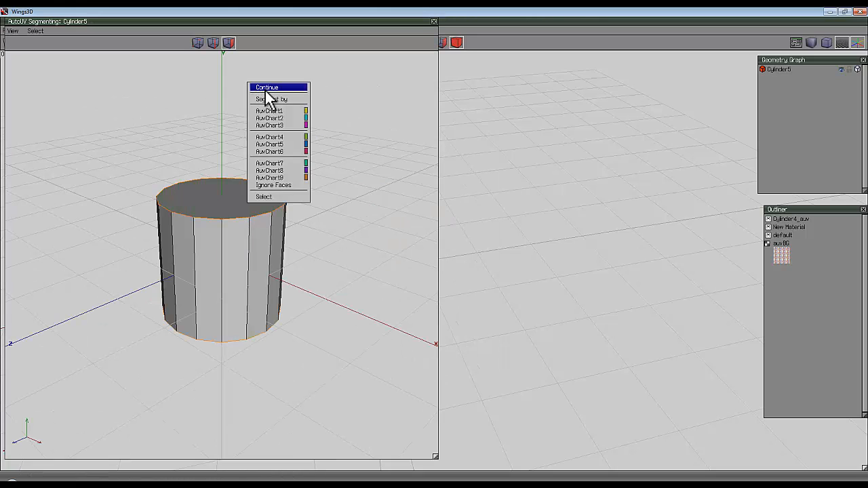
pyautogui.click(278, 86)
pyautogui.click(289, 86)
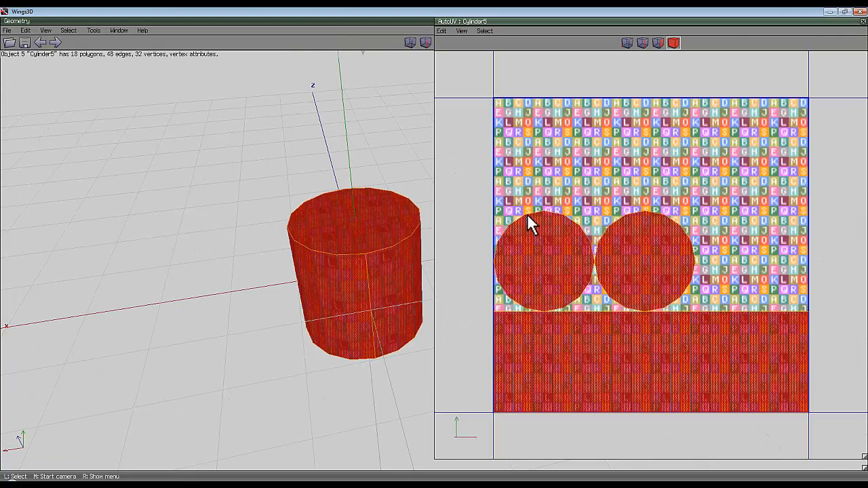
# - Deselect the charts and examine the letter texture on the cylinder's cap and sides
pyautogui.press('space')
pyautogui.scroll(6, 399, 238)
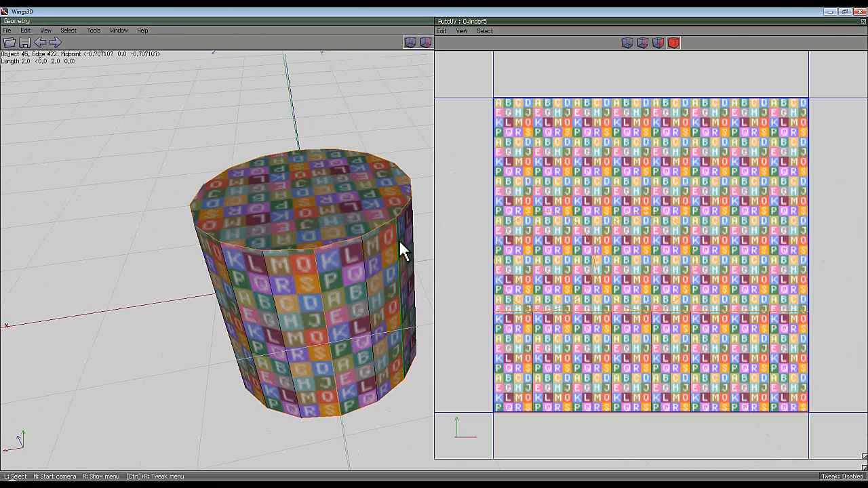
pyautogui.scroll(-4, 380, 48)
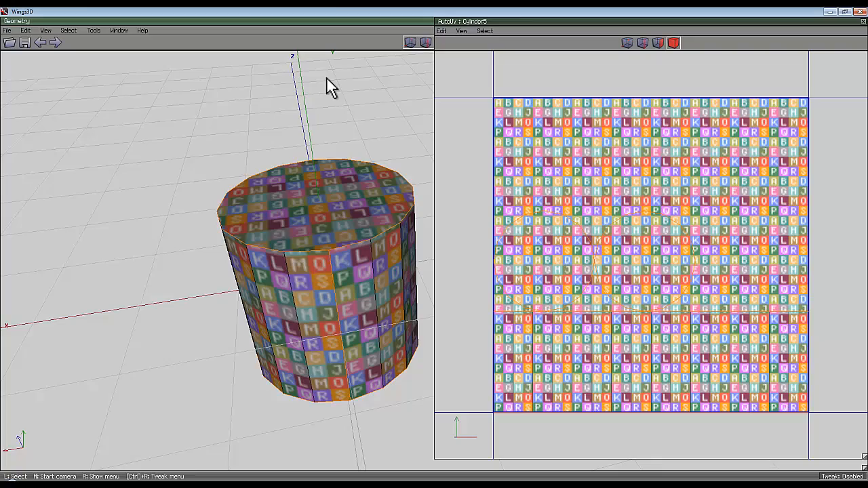
# - Select both cap faces of the textured cylinder and convert the selection to their rim edges
pyautogui.click(315, 184)
pyautogui.middleClick(322, 188)
pyautogui.click(321, 184)
pyautogui.click(326, 285)
pyautogui.middleClick(328, 235)
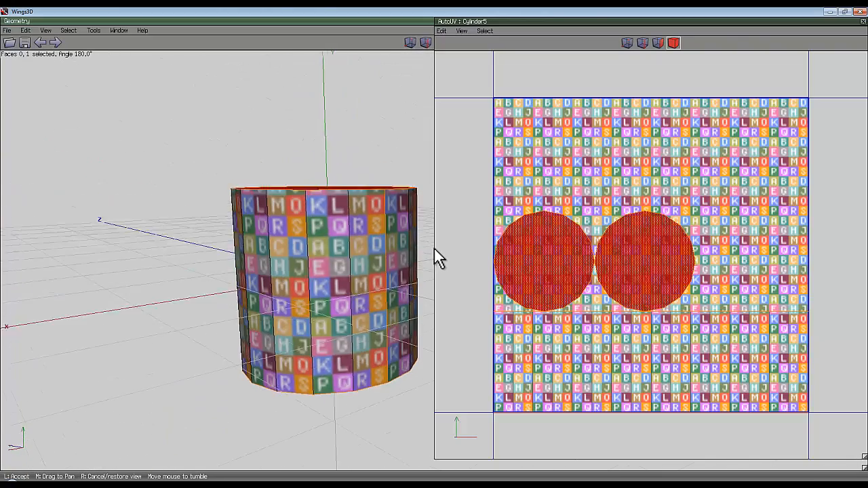
pyautogui.click(434, 249)
pyautogui.click(425, 44)
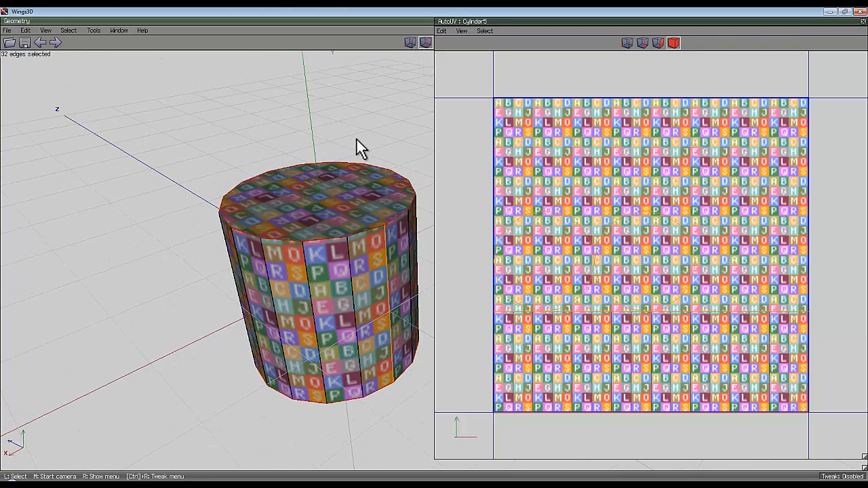
# - Try beveling the rim edges of both caps by about 0.5, and undo the bevel
pyautogui.scroll(5, 357, 141)
pyautogui.scroll(3, 328, 132)
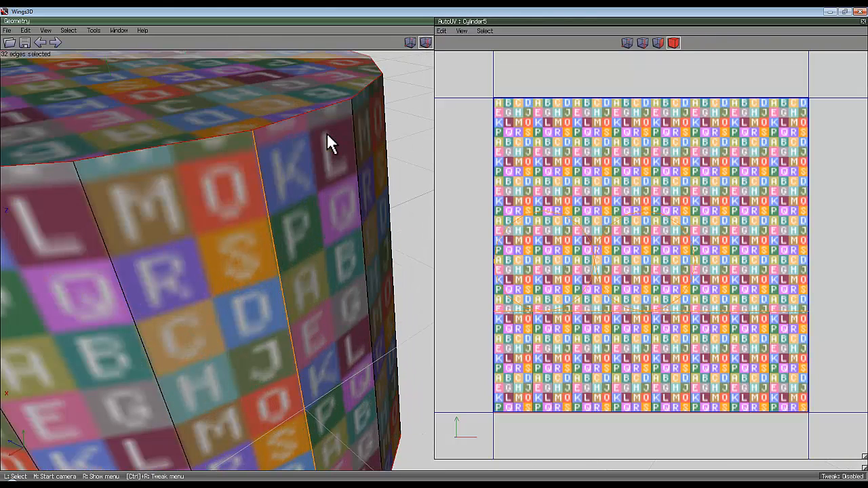
pyautogui.rightClick(352, 86)
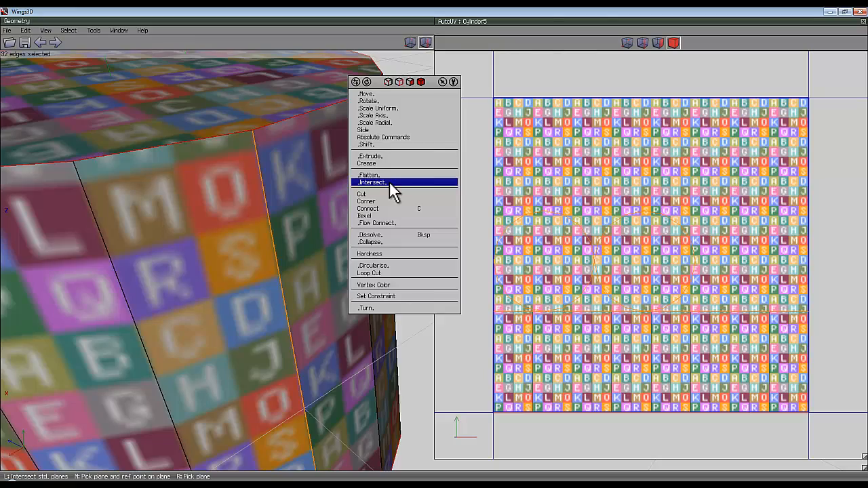
pyautogui.click(386, 215)
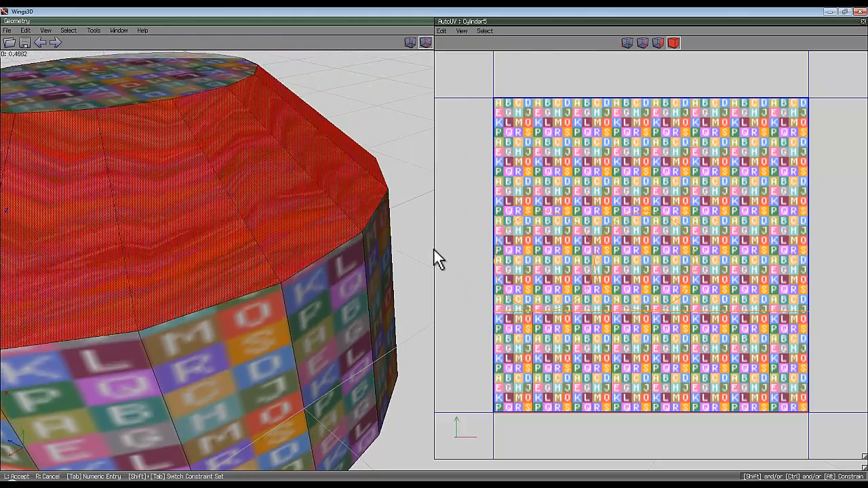
pyautogui.click(436, 250)
pyautogui.scroll(-5, 362, 221)
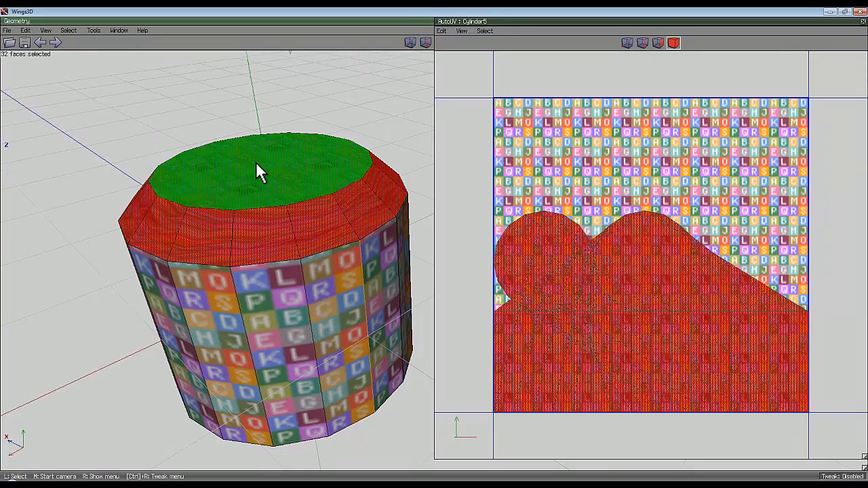
pyautogui.press('2')
# - Dissolve the selected rim edges of both caps, resume working in the geometry view, and clear the edge selection
pyautogui.rightClick(278, 134)
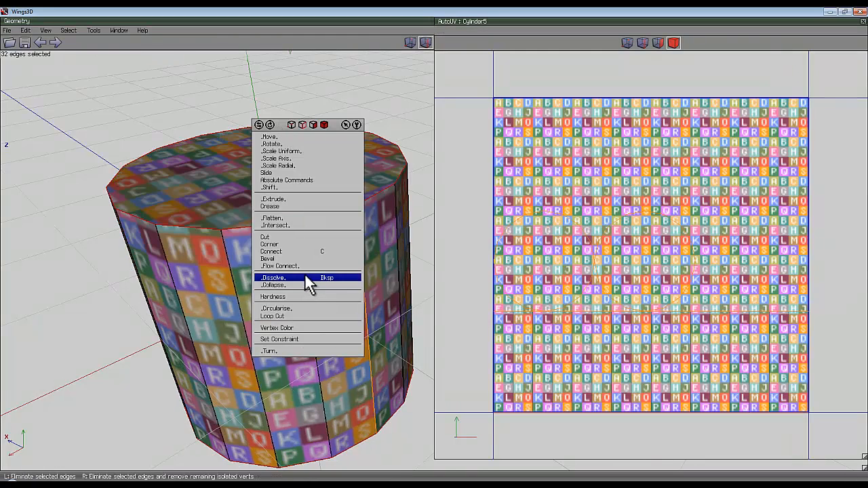
pyautogui.click(305, 276)
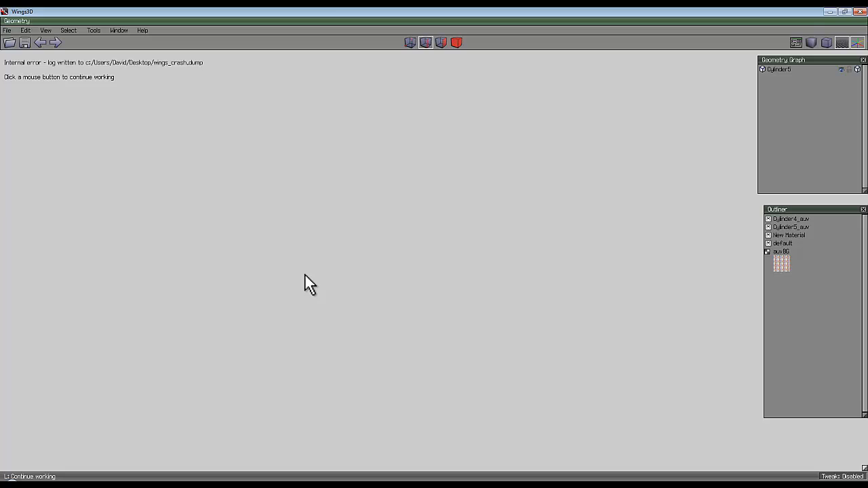
pyautogui.rightClick(190, 191)
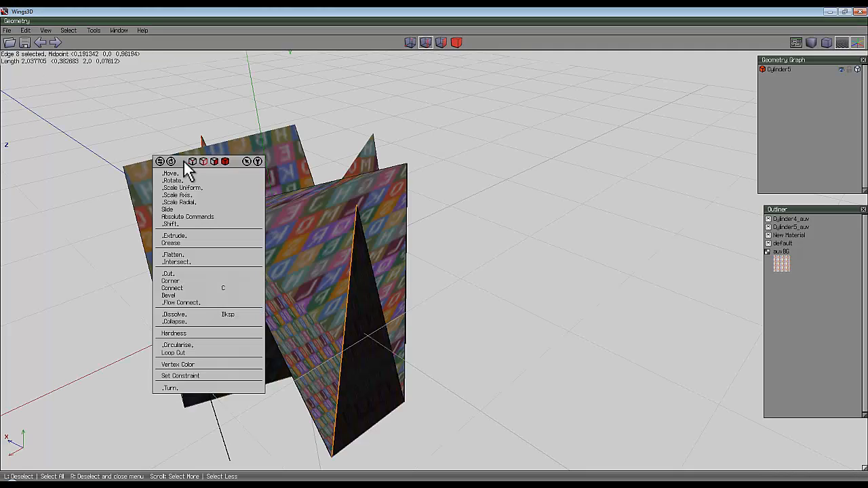
pyautogui.click(351, 113)
pyautogui.rightClick(414, 102)
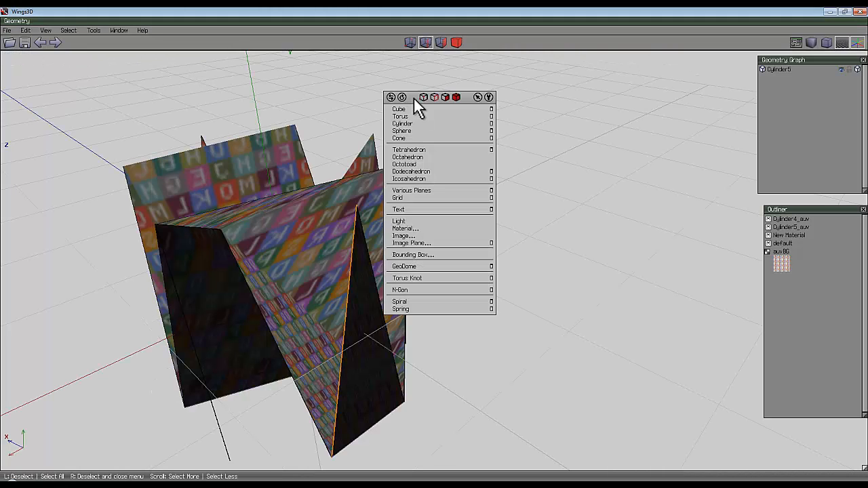